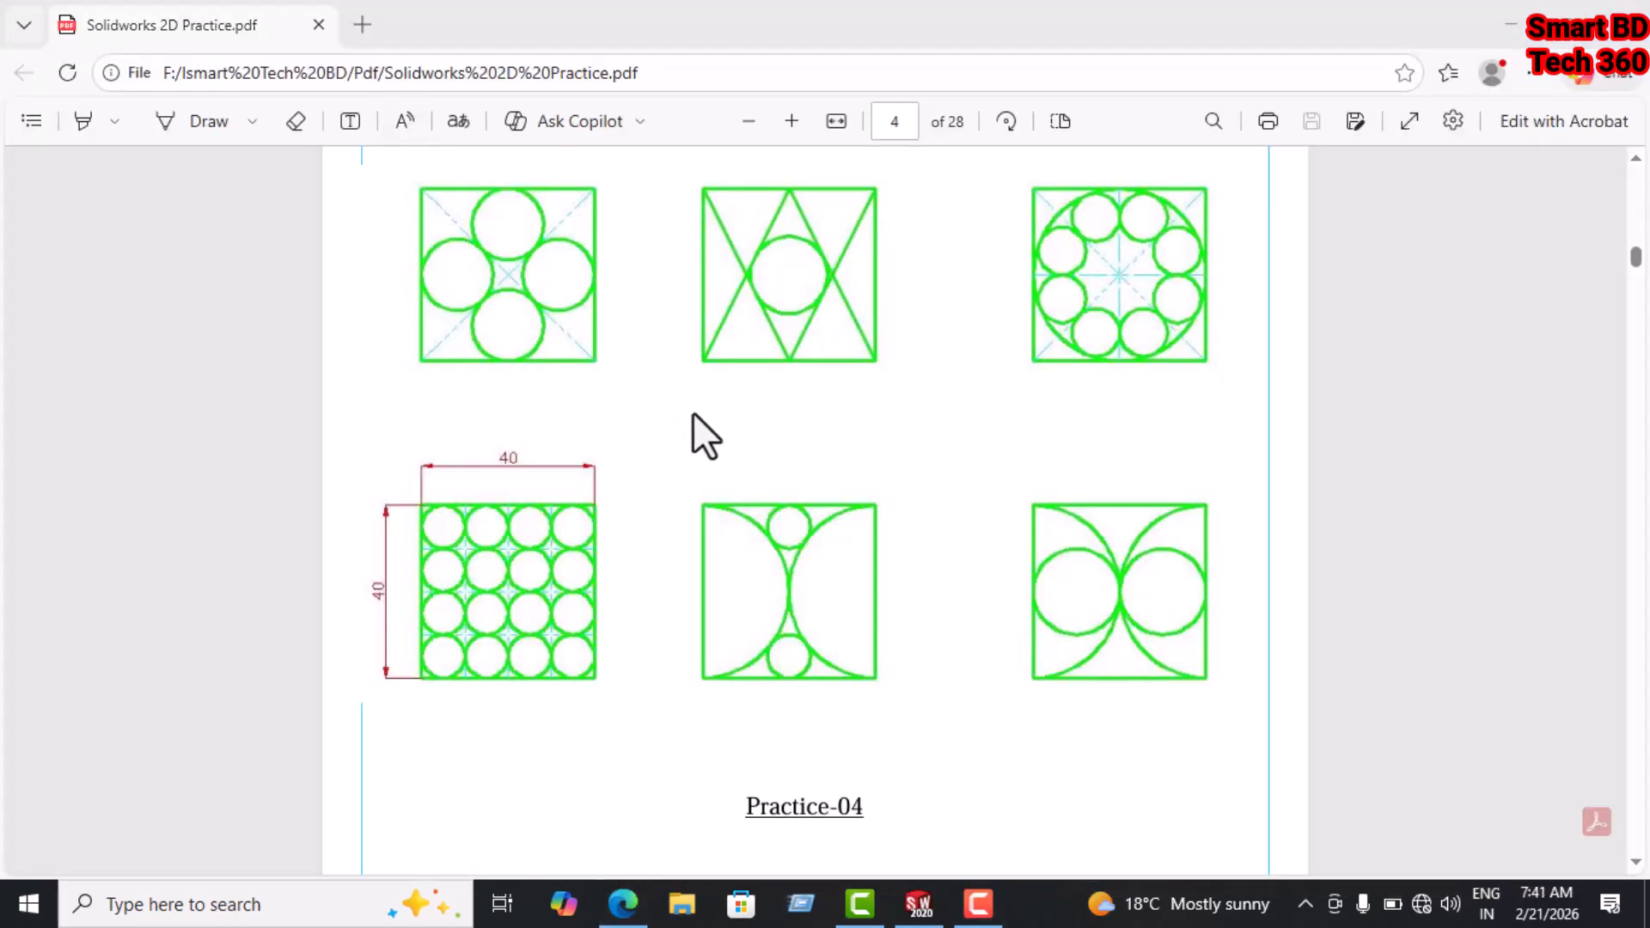
Examine the Practice-05 drawing on page 5 of the PDF and switch to SOLIDWORKS.
scroll(690, 605, down, 5)
scroll(688, 591, down, 9)
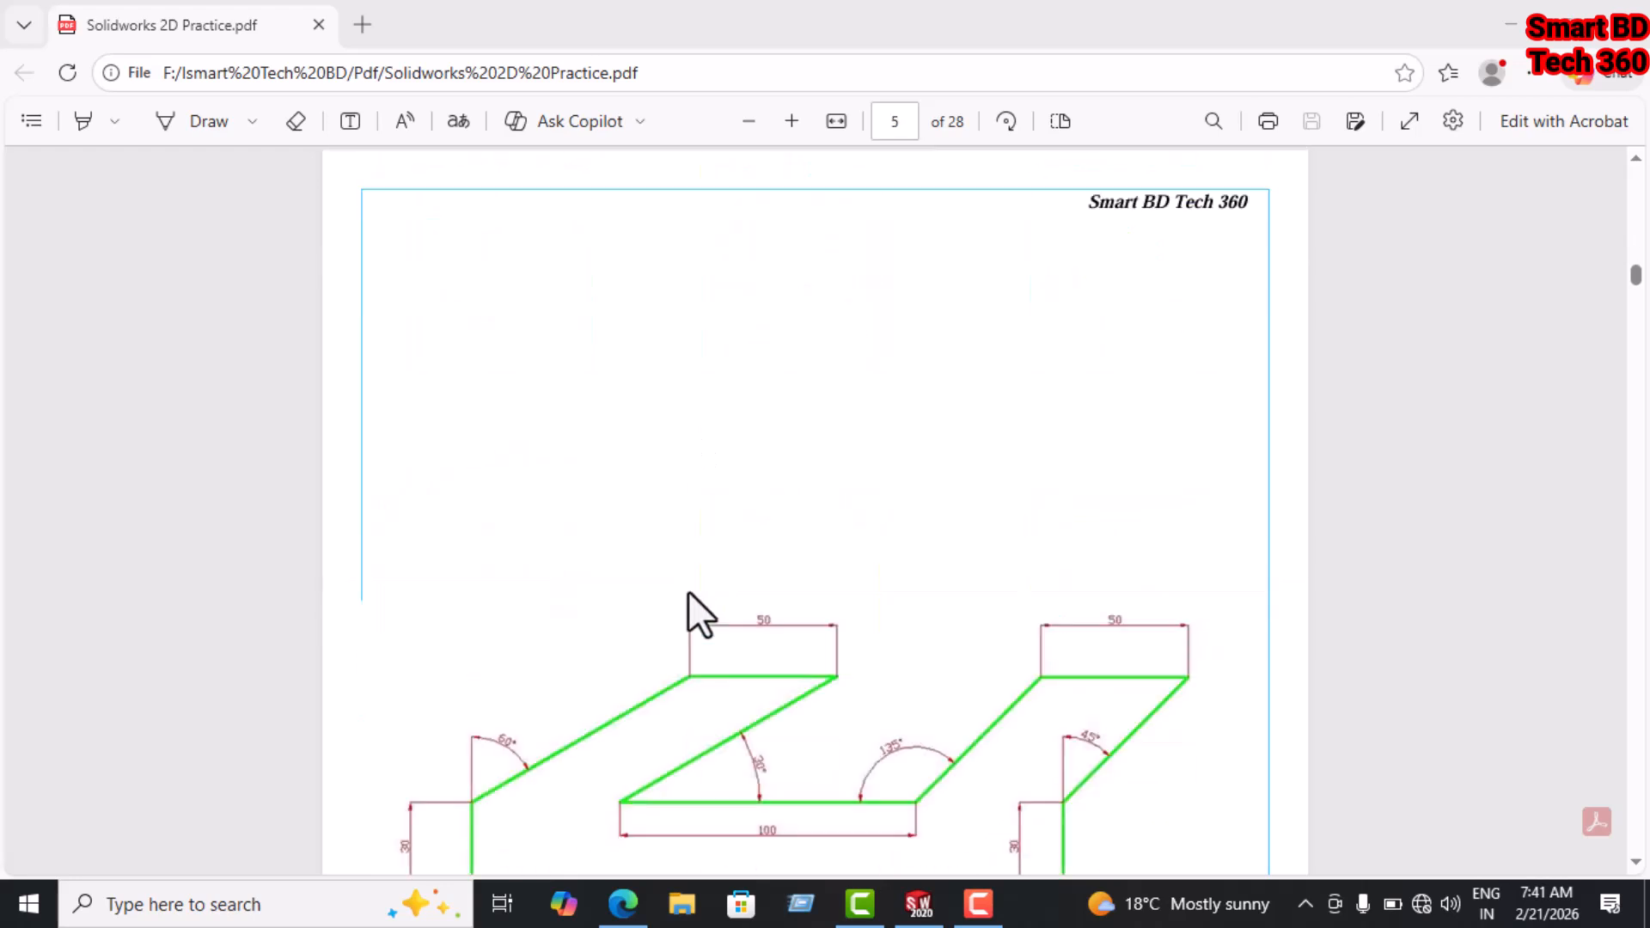
scroll(688, 592, down, 1)
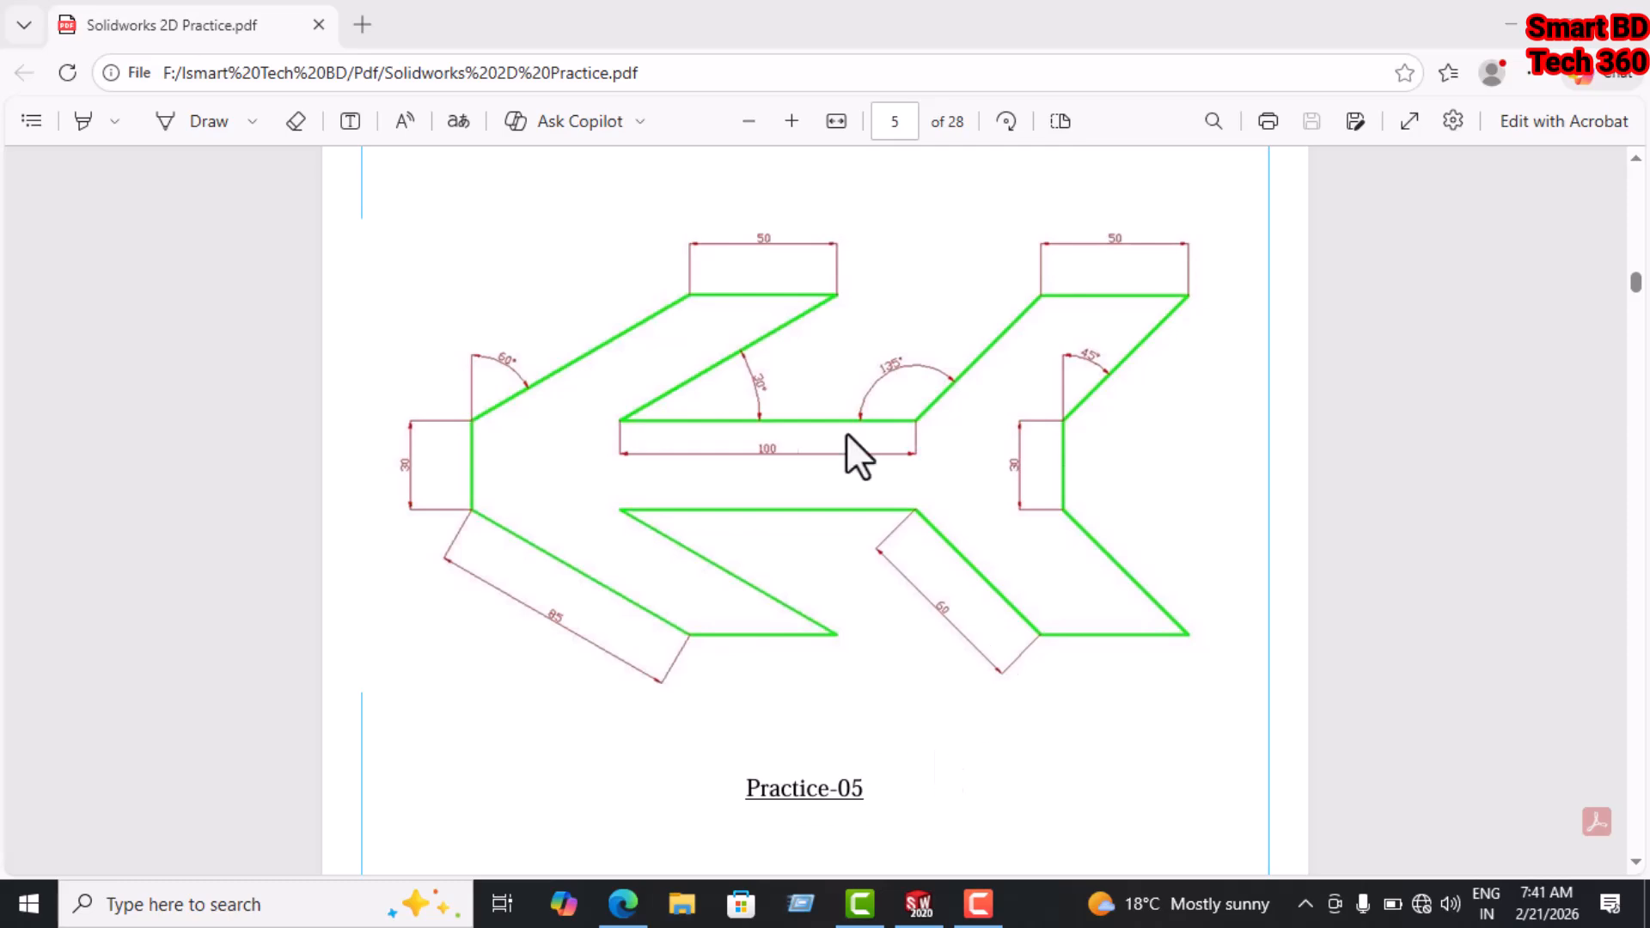
click(918, 902)
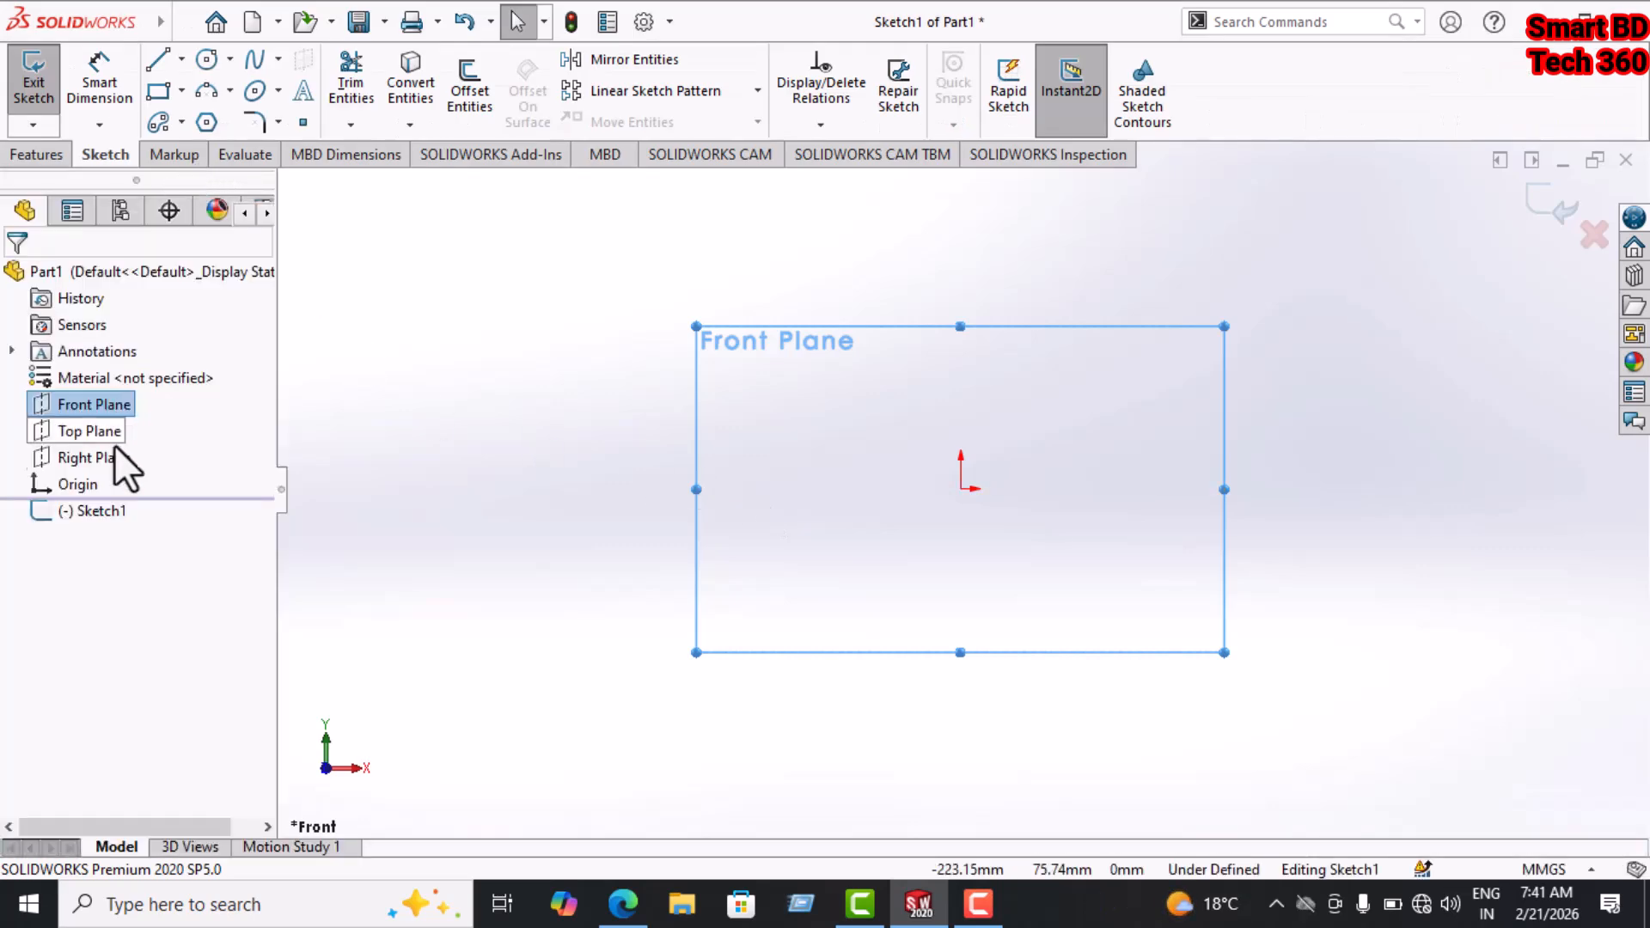
Draw a horizontal centerline about 226 mm long from the origin toward positive X in the Front Plane sketch.
click(181, 61)
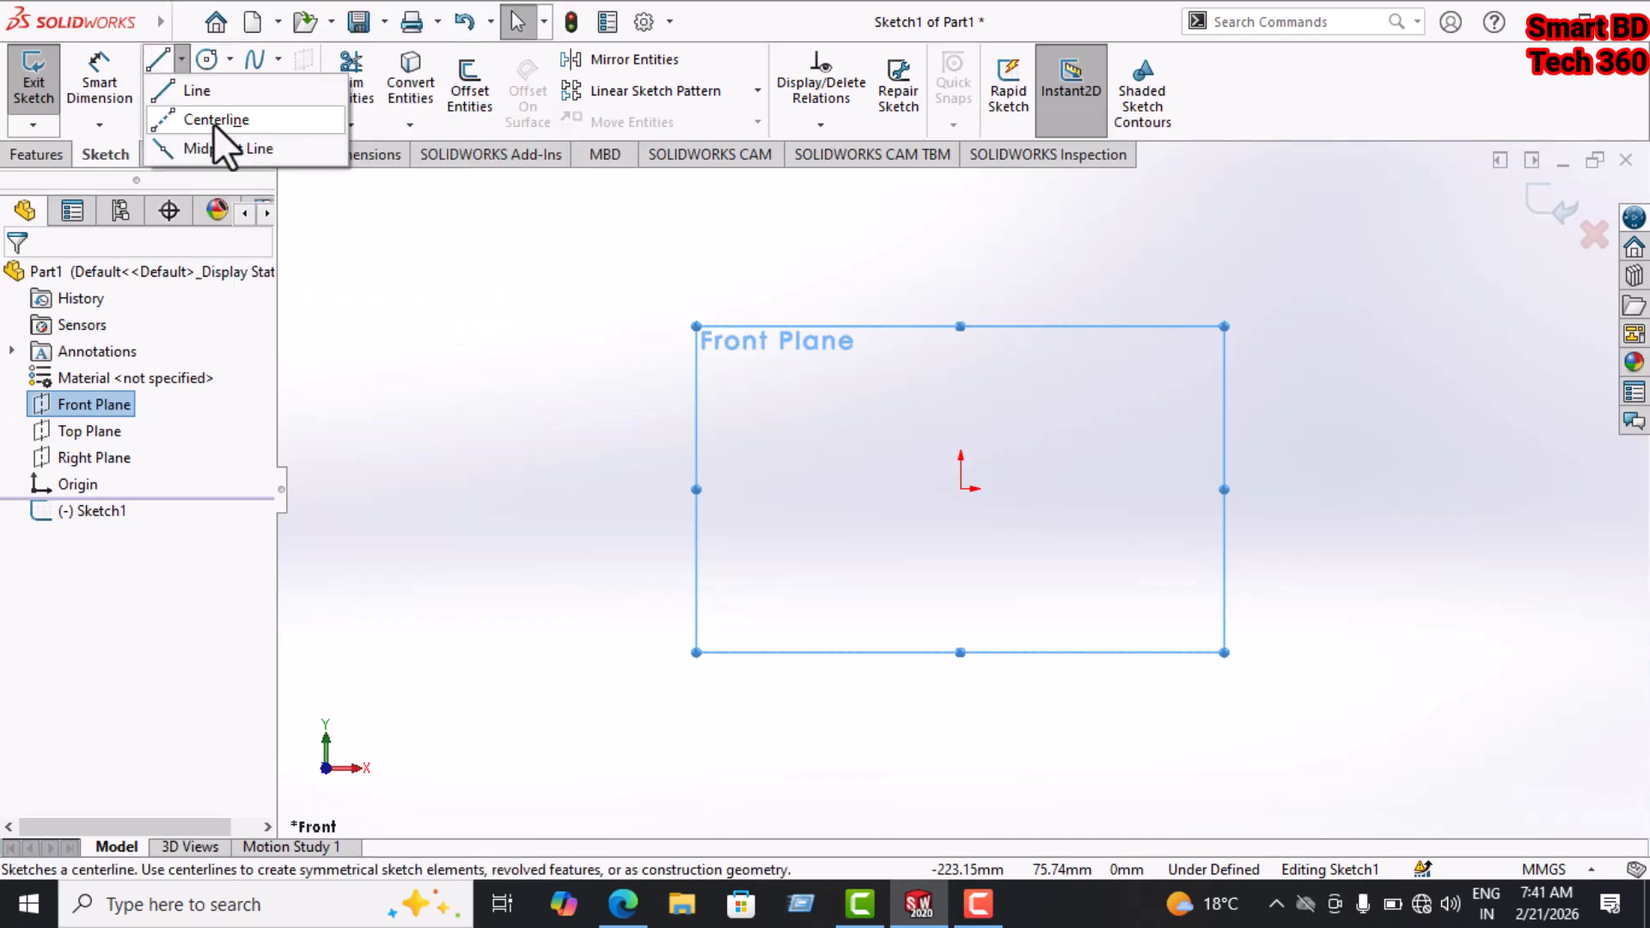
click(213, 120)
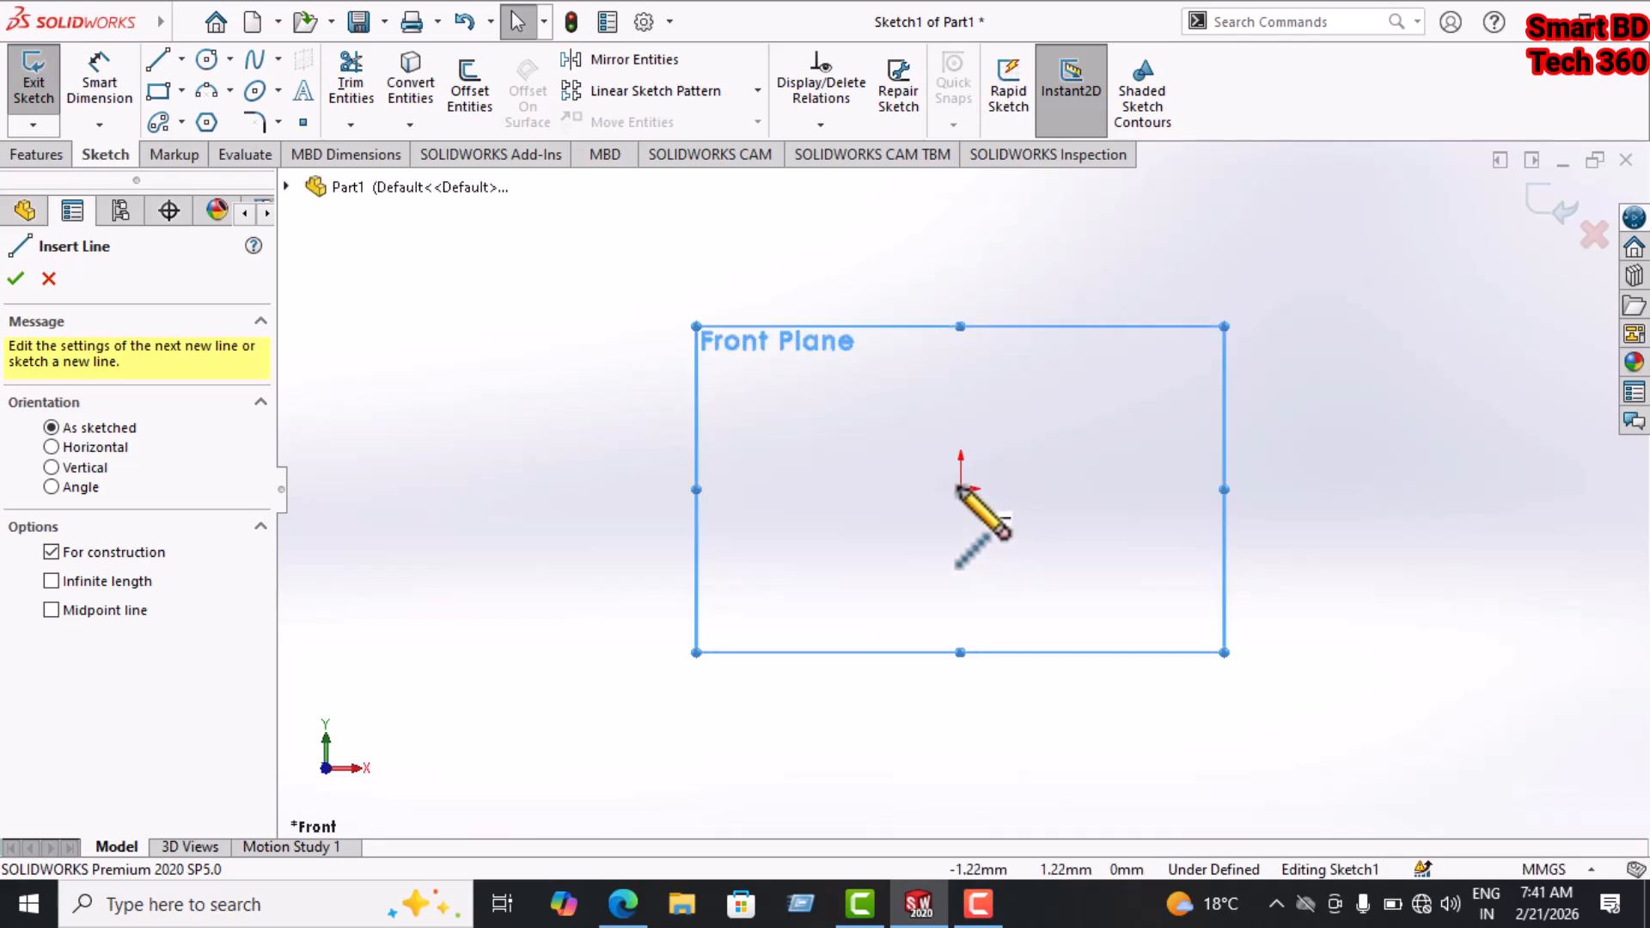
click(960, 488)
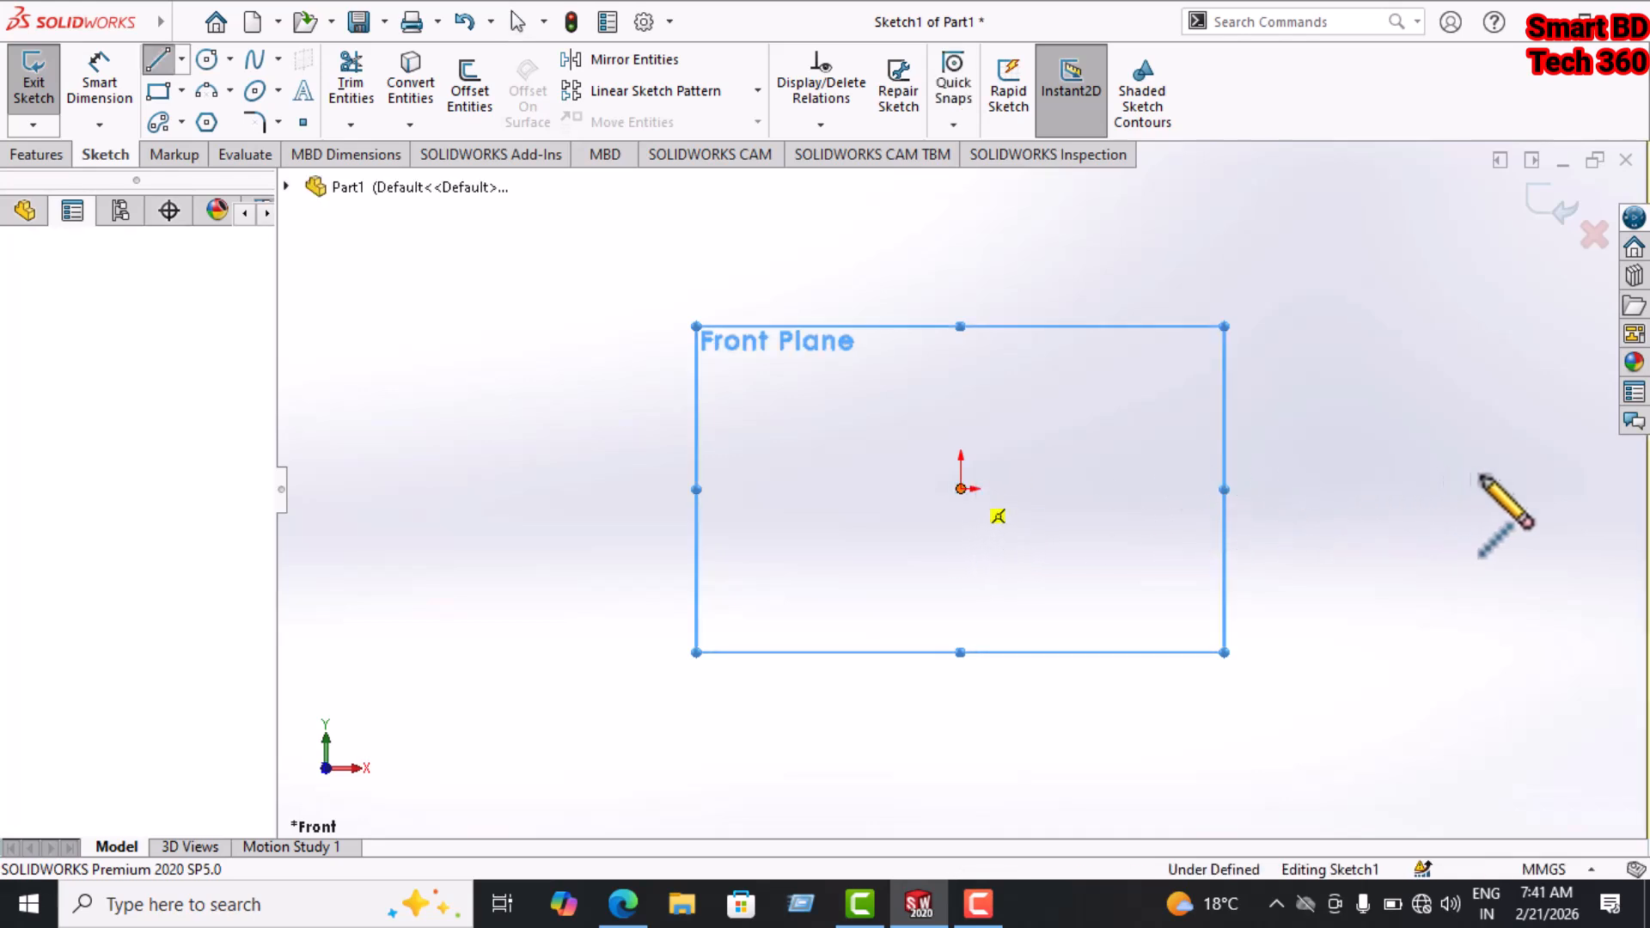
double_click(1632, 489)
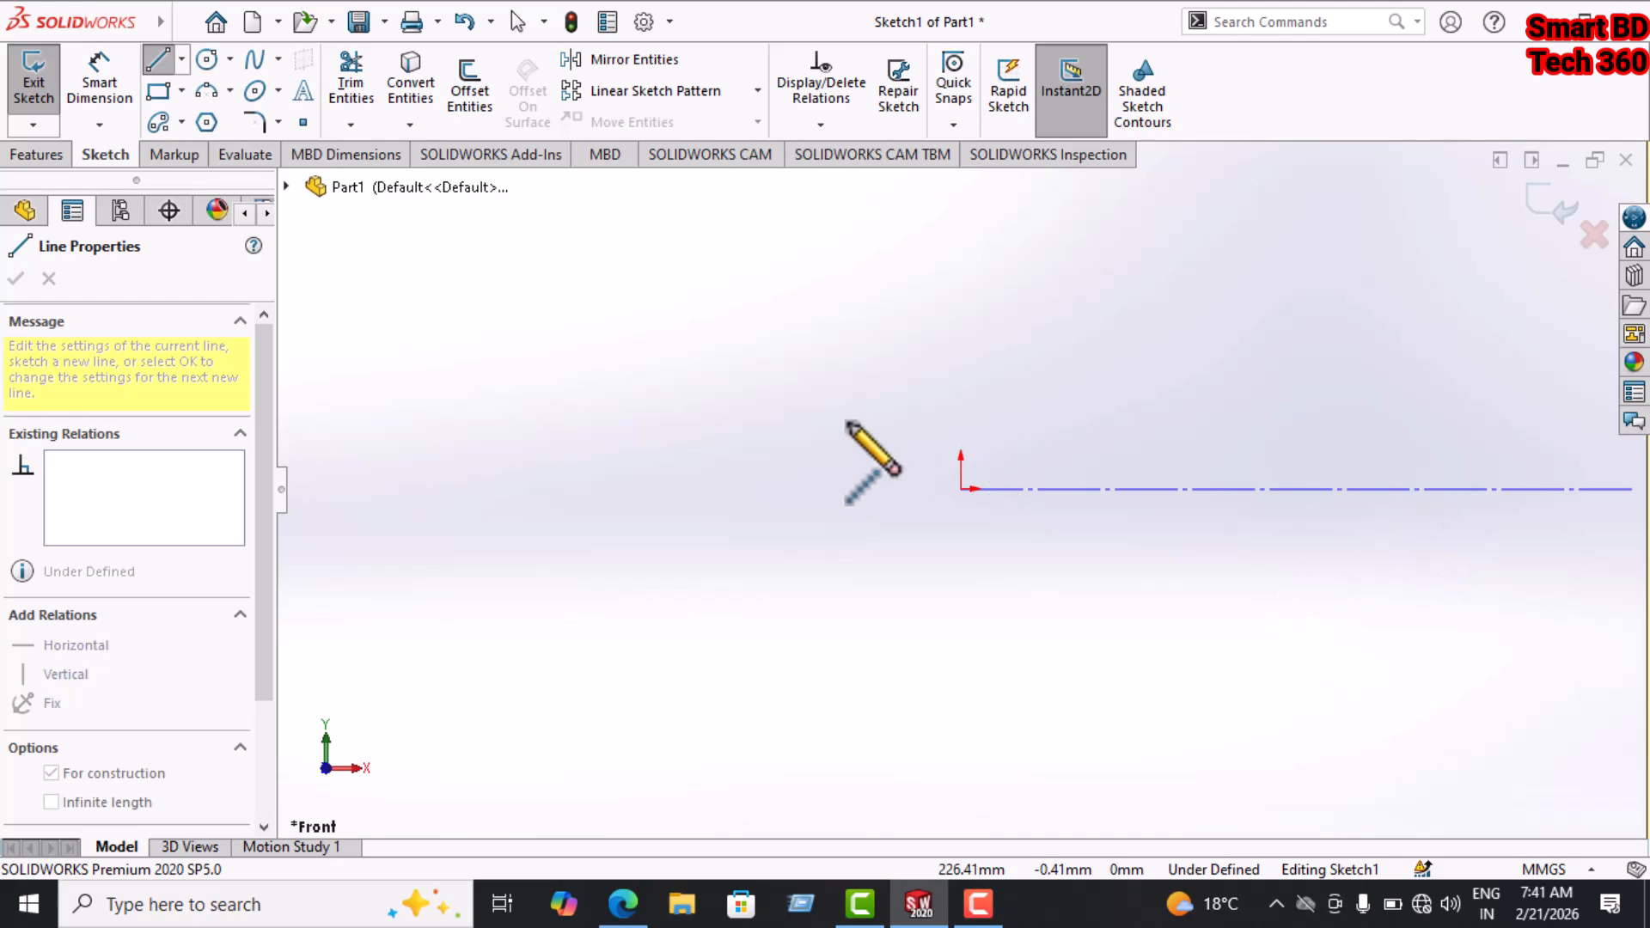
click(1276, 488)
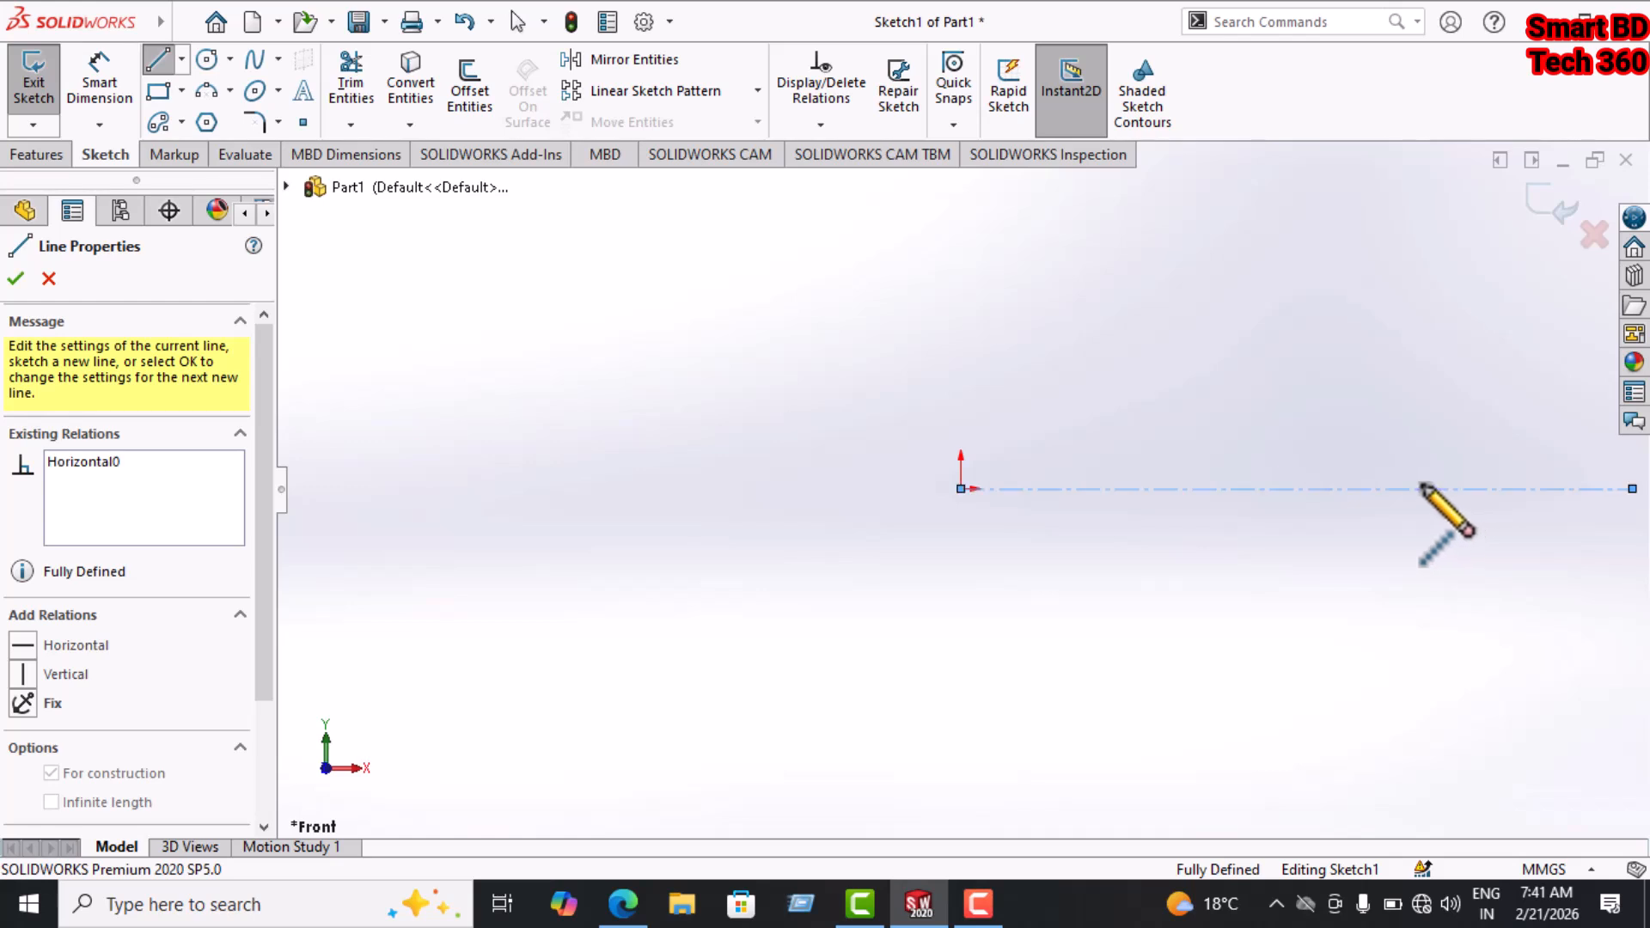
key(Escape)
key(Escape)
Examine the horizontal centerline's full extent, its properties and its existing relations.
scroll(1372, 446, down, 3)
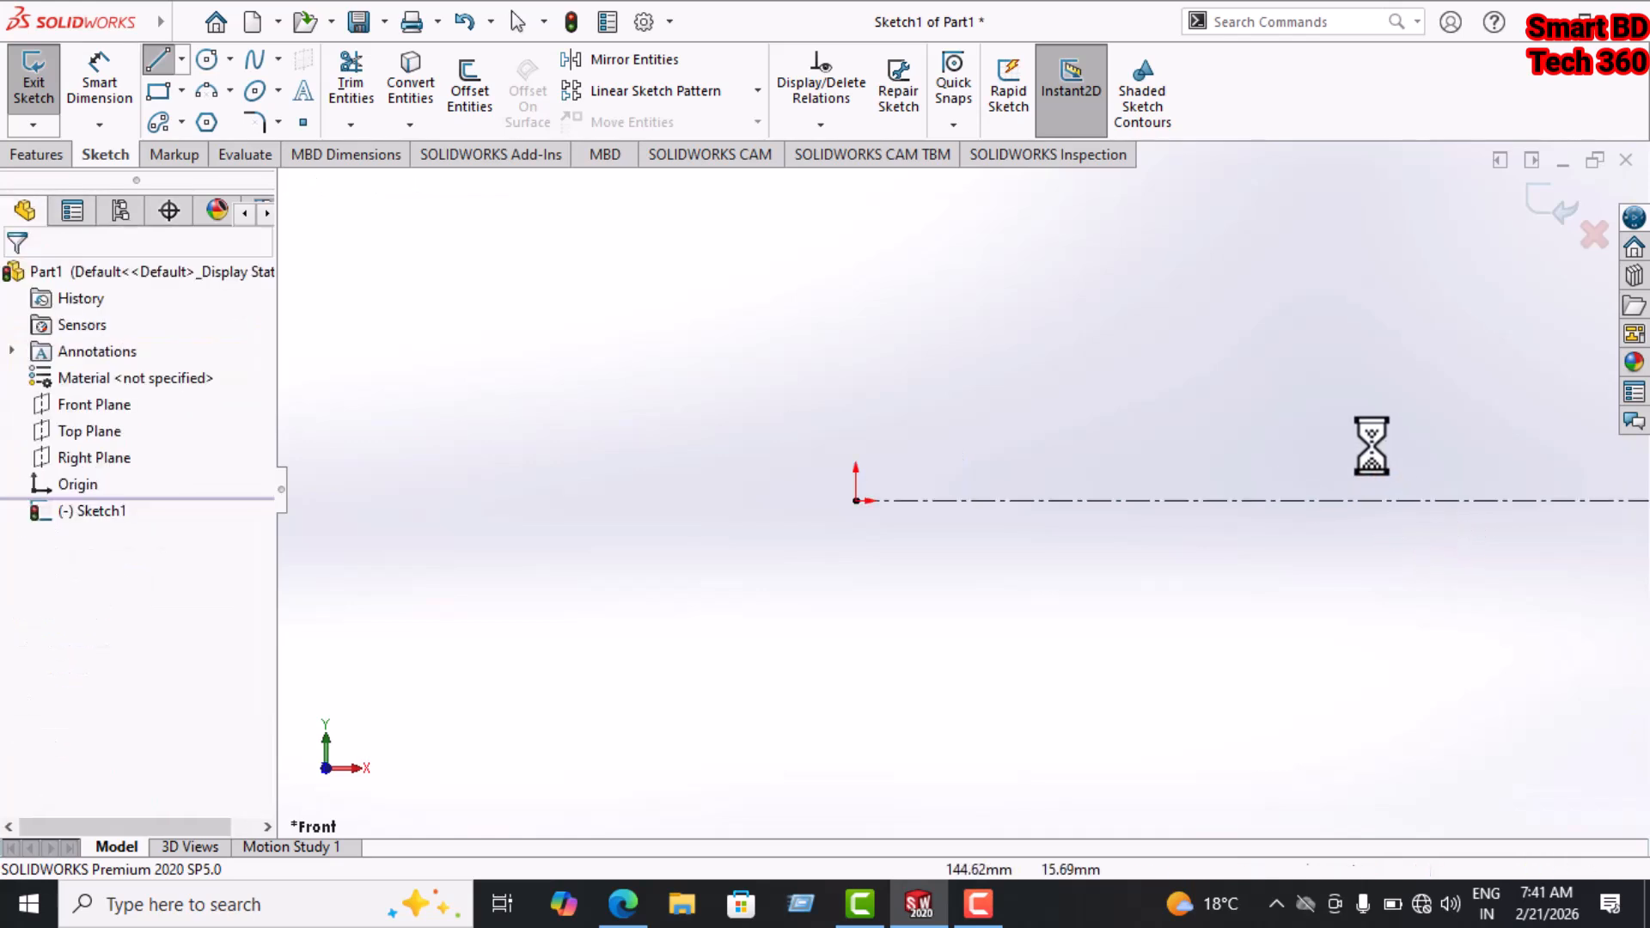
scroll(1372, 446, up, 2)
scroll(1371, 446, up, 4)
scroll(1372, 446, down, 3)
scroll(680, 513, down, 2)
scroll(681, 512, up, 3)
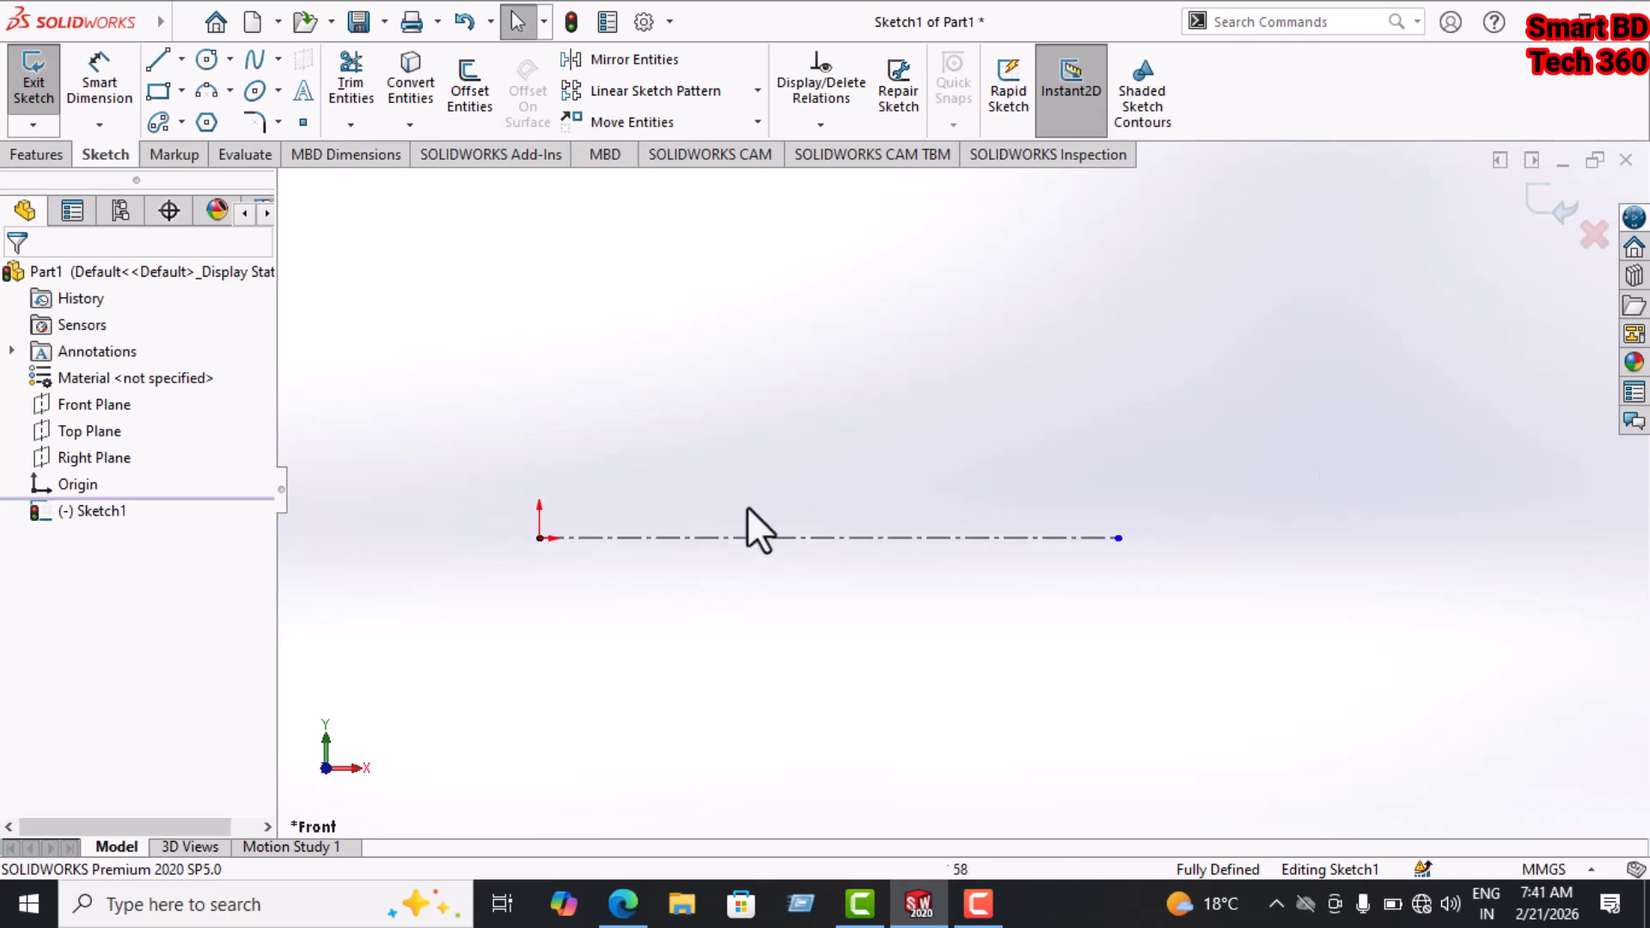
click(1092, 541)
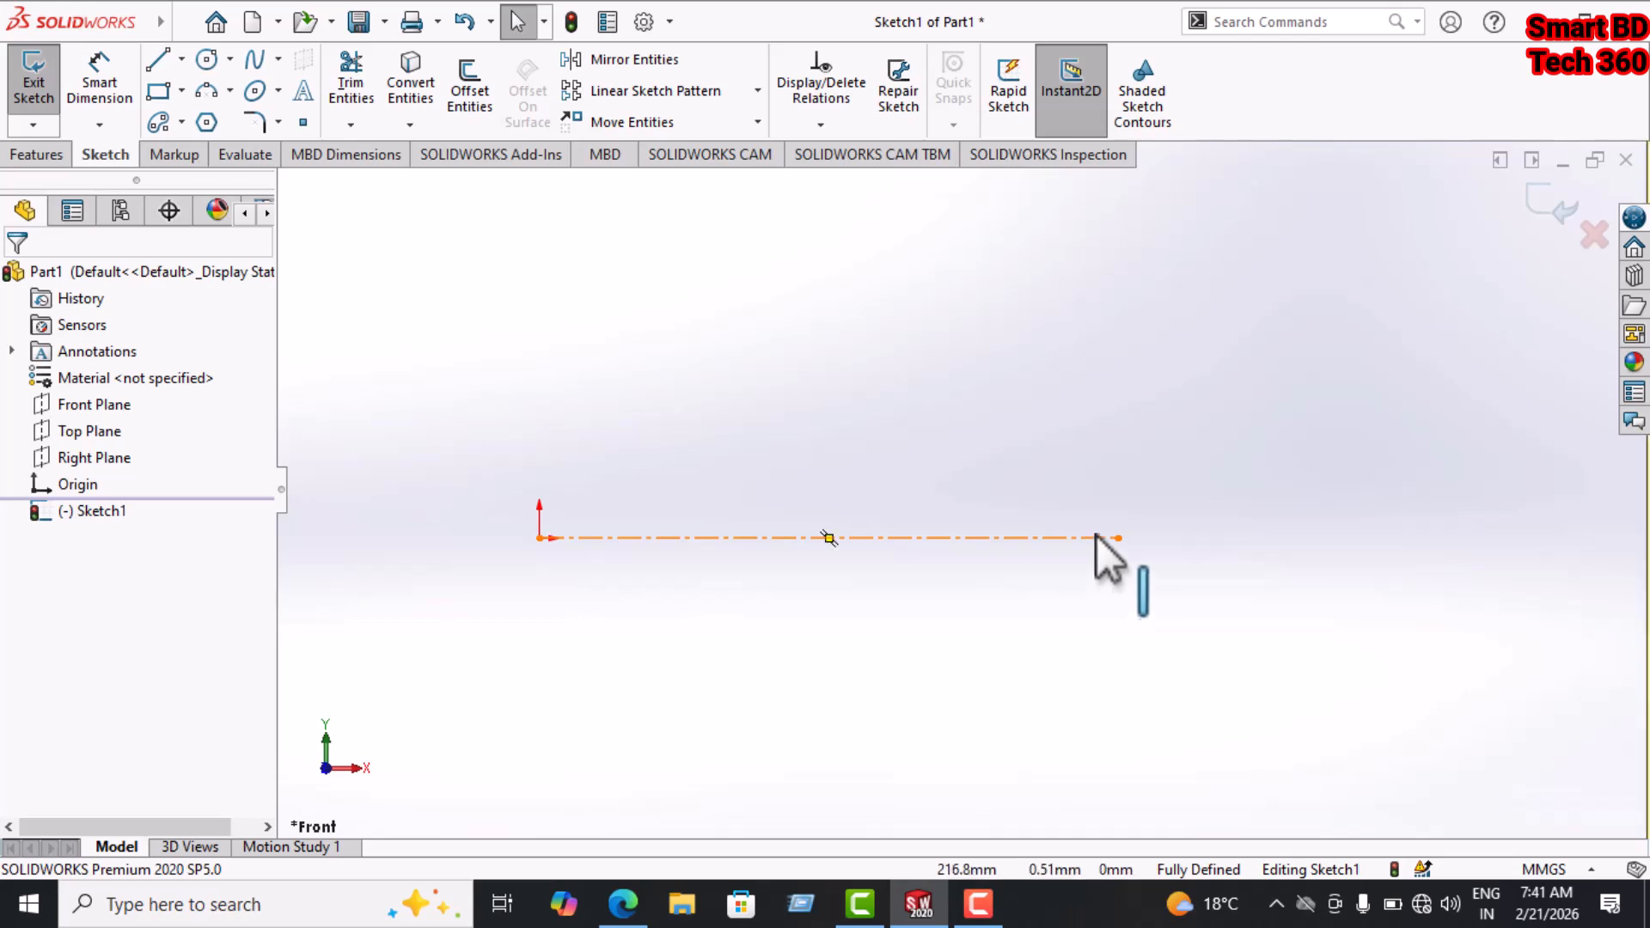
click(1096, 536)
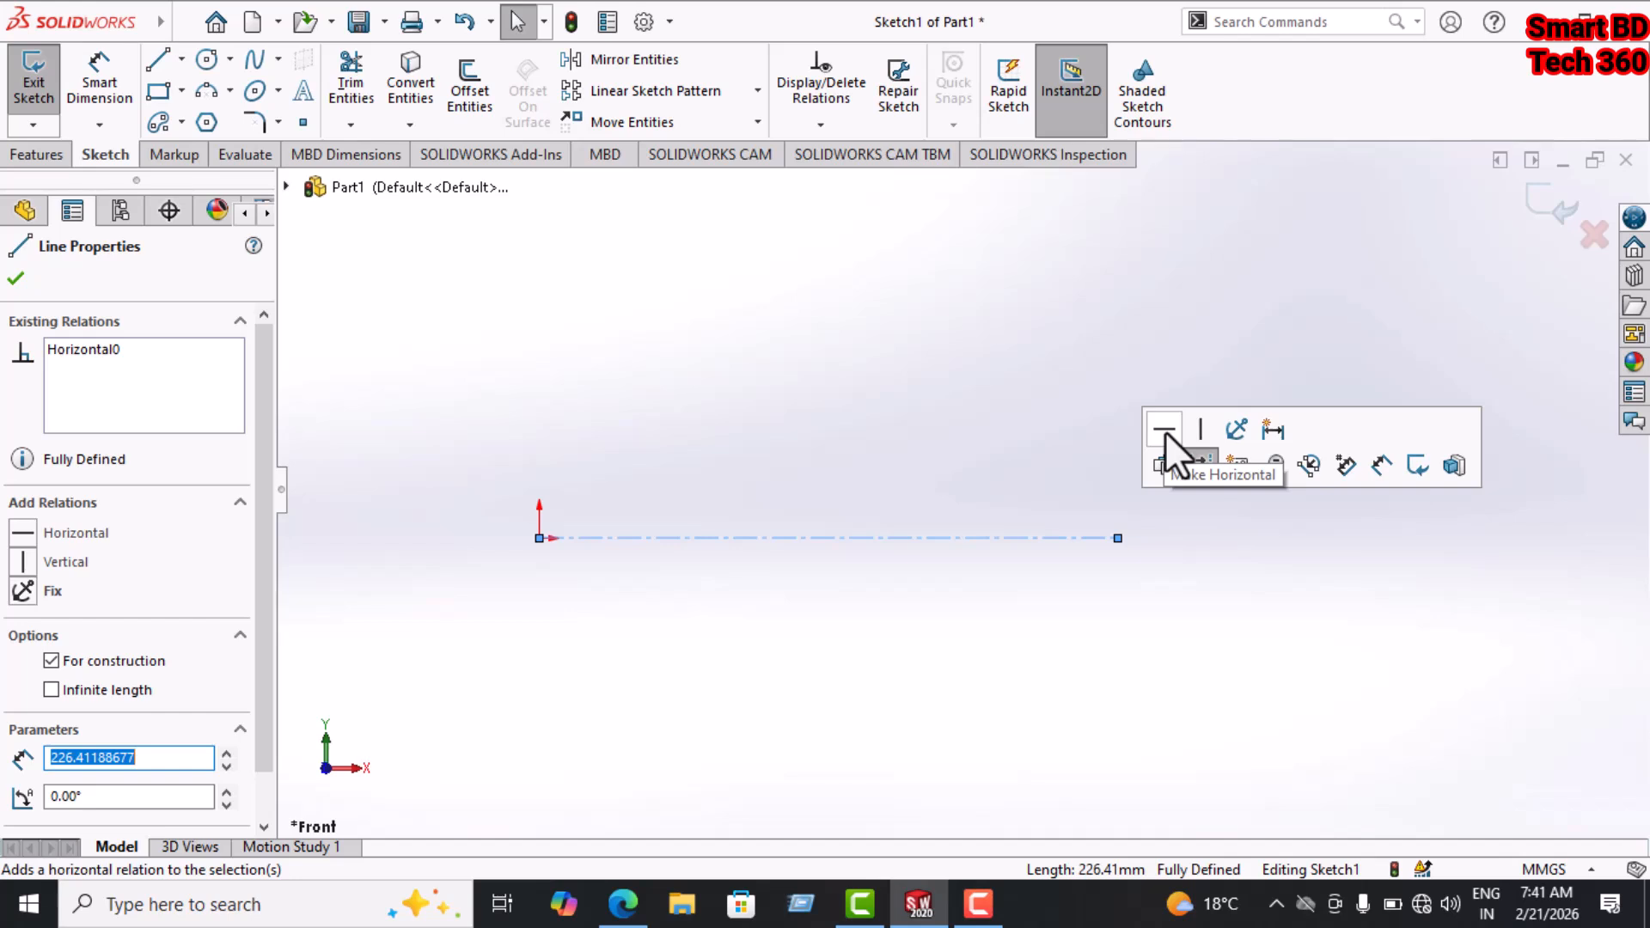
click(1214, 629)
Sketch a vertical line about 27 mm long upward from the origin.
mouse_move(138, 27)
click(157, 59)
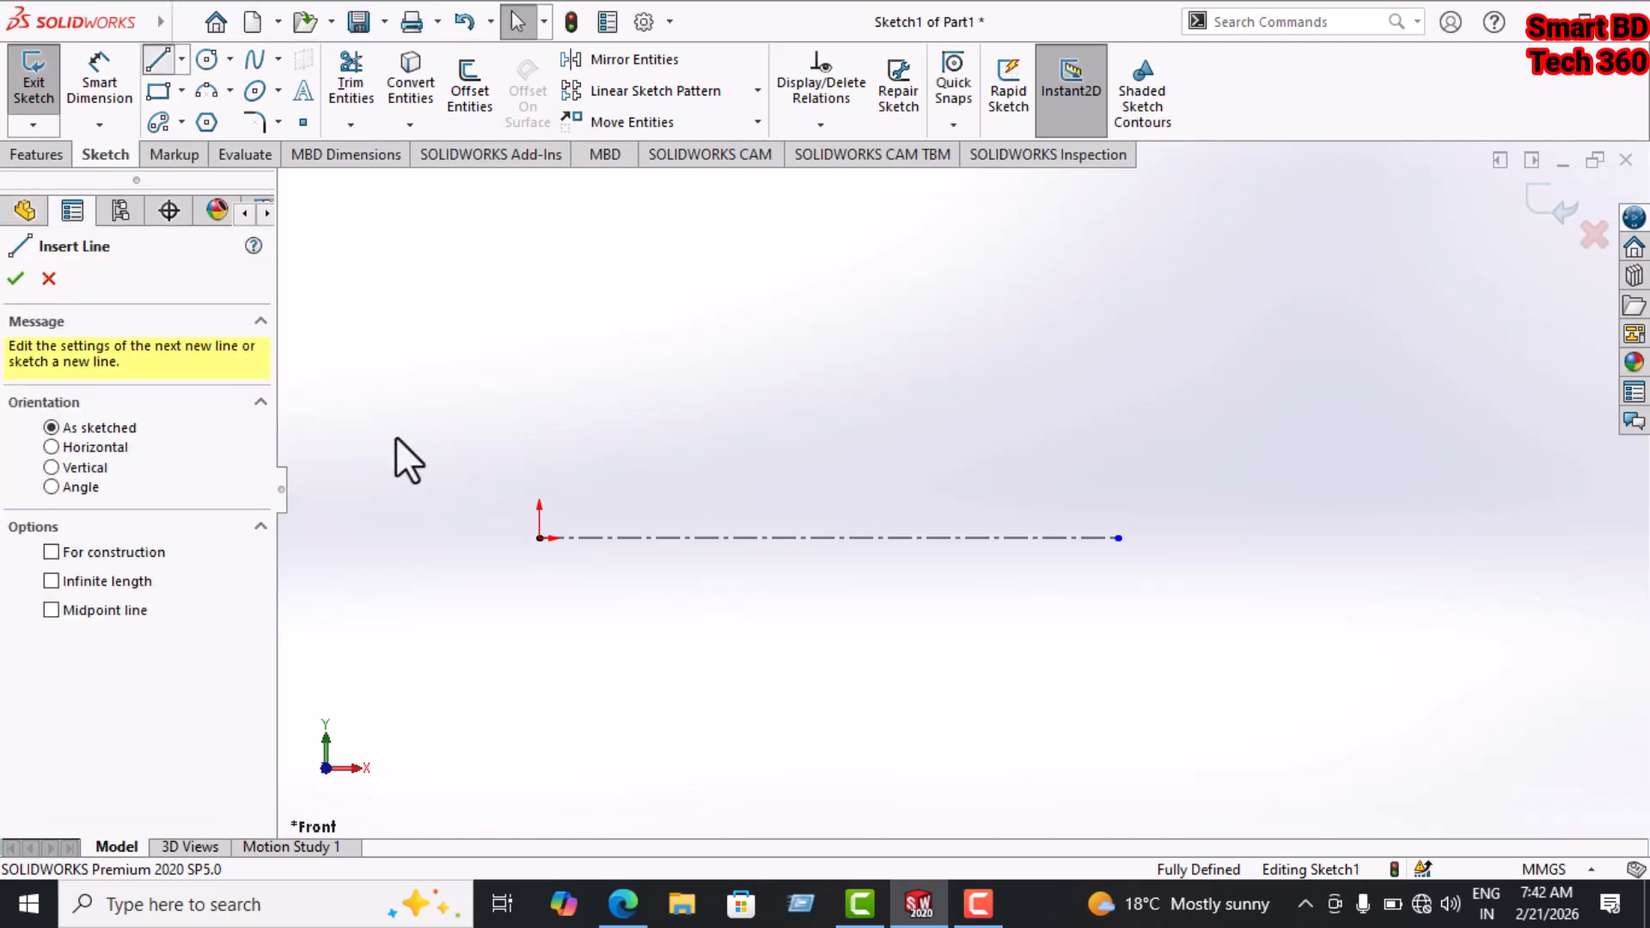
click(539, 538)
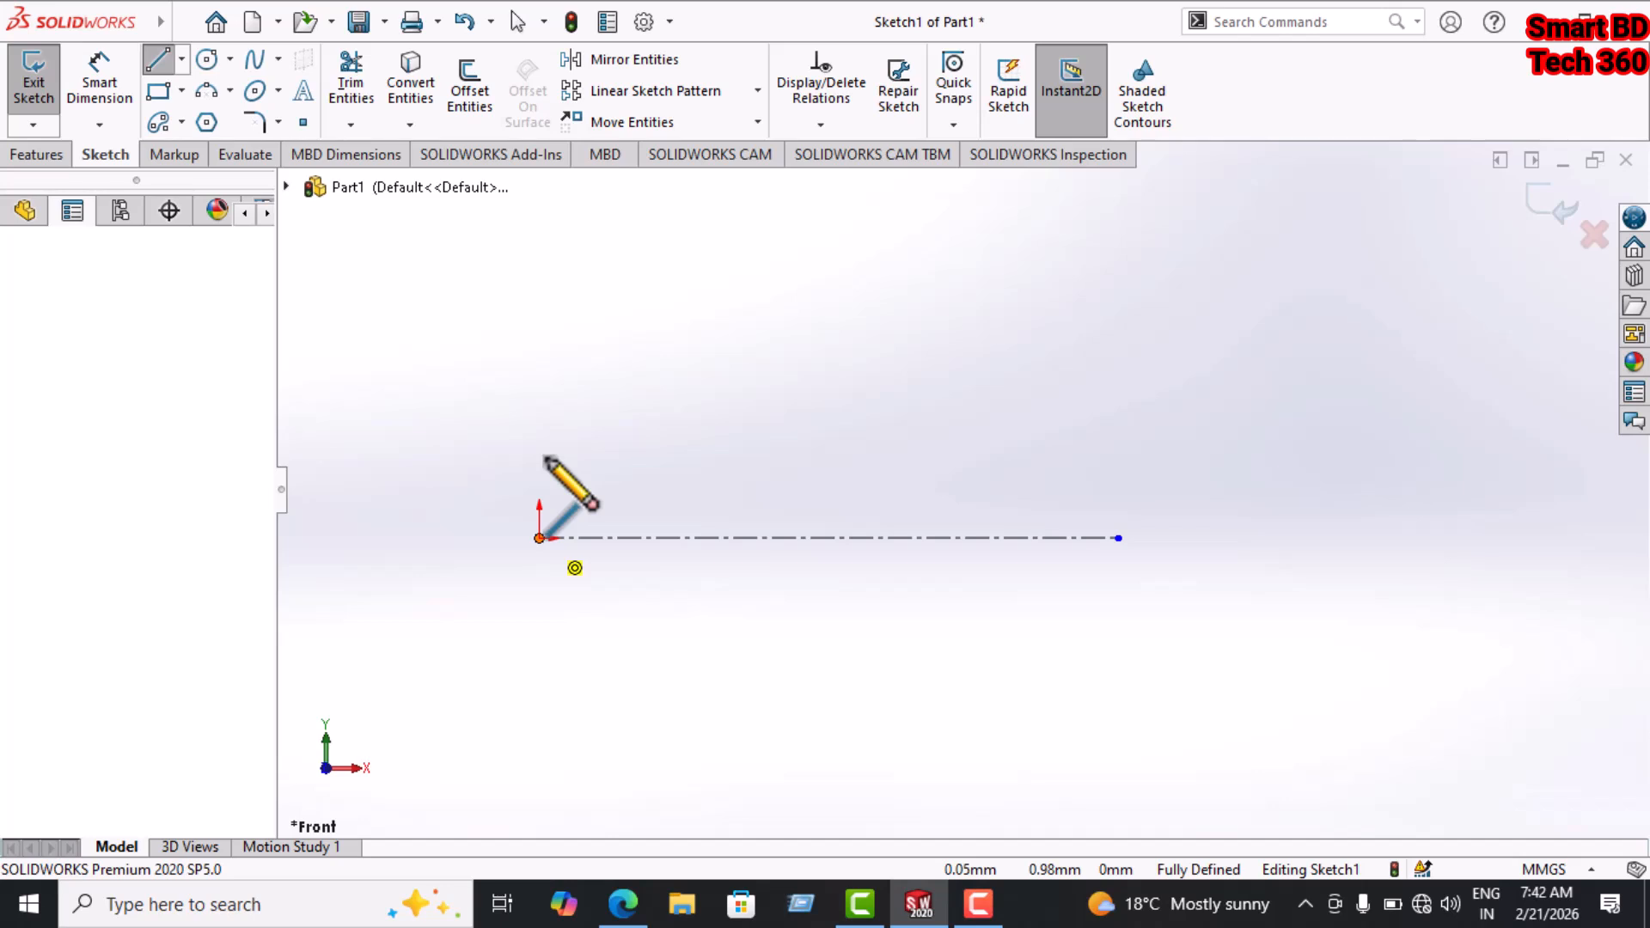
double_click(540, 471)
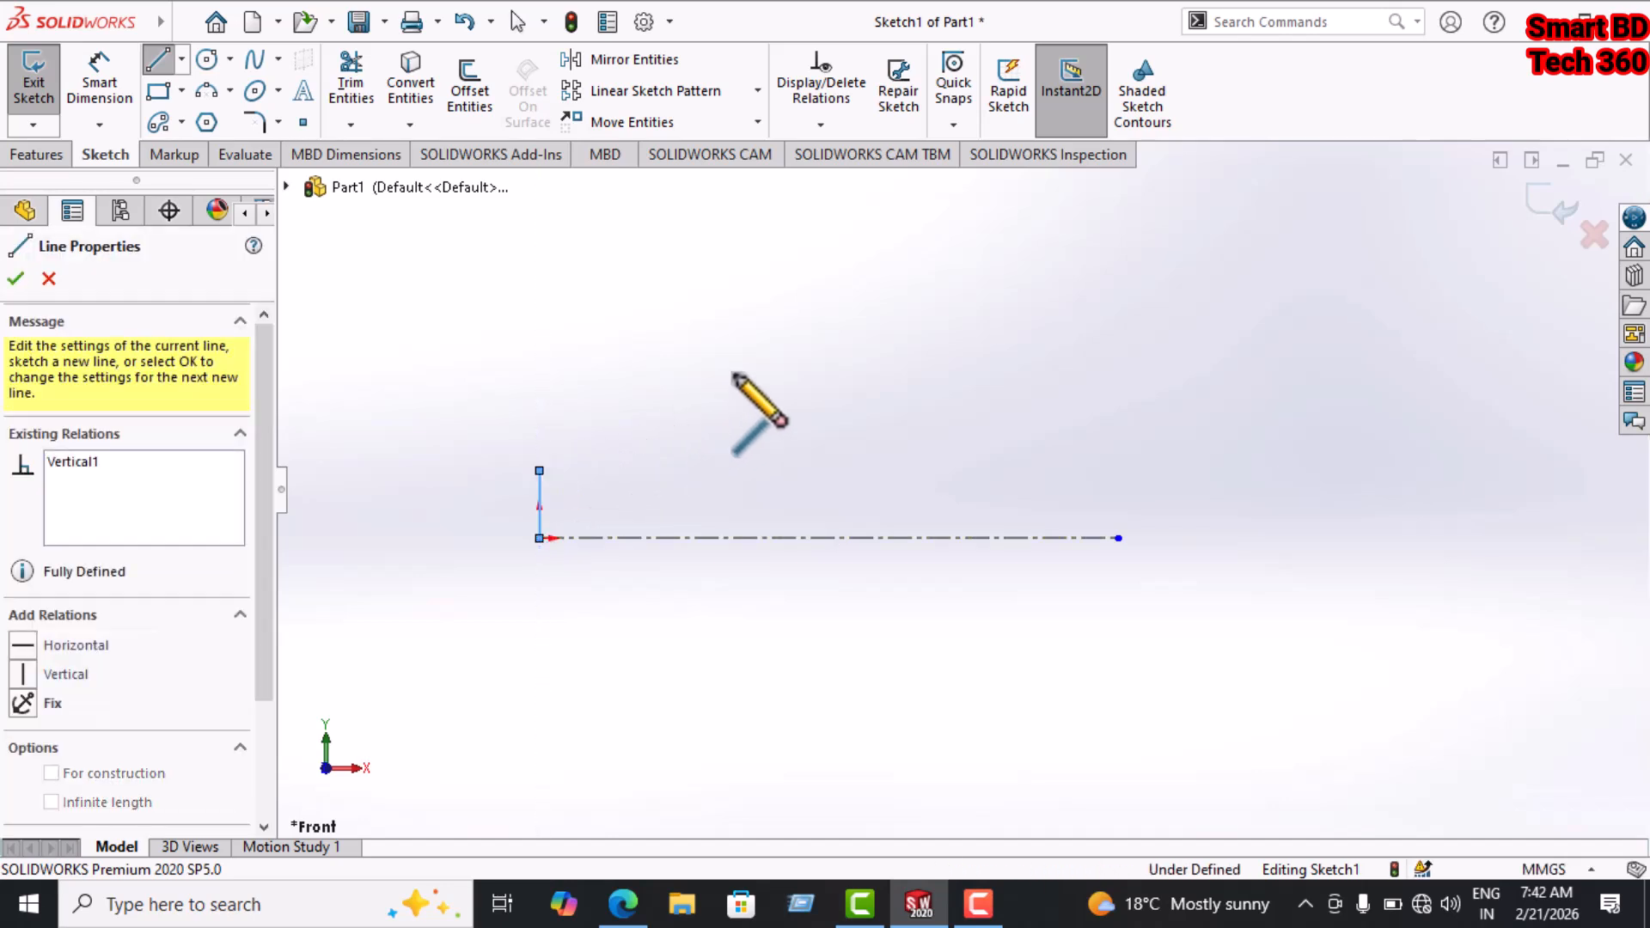
Sketch the left arm from the vertical line's upper end with a rising edge, horizontal edge and returning slope, continuing into the horizontal middle edge.
click(540, 471)
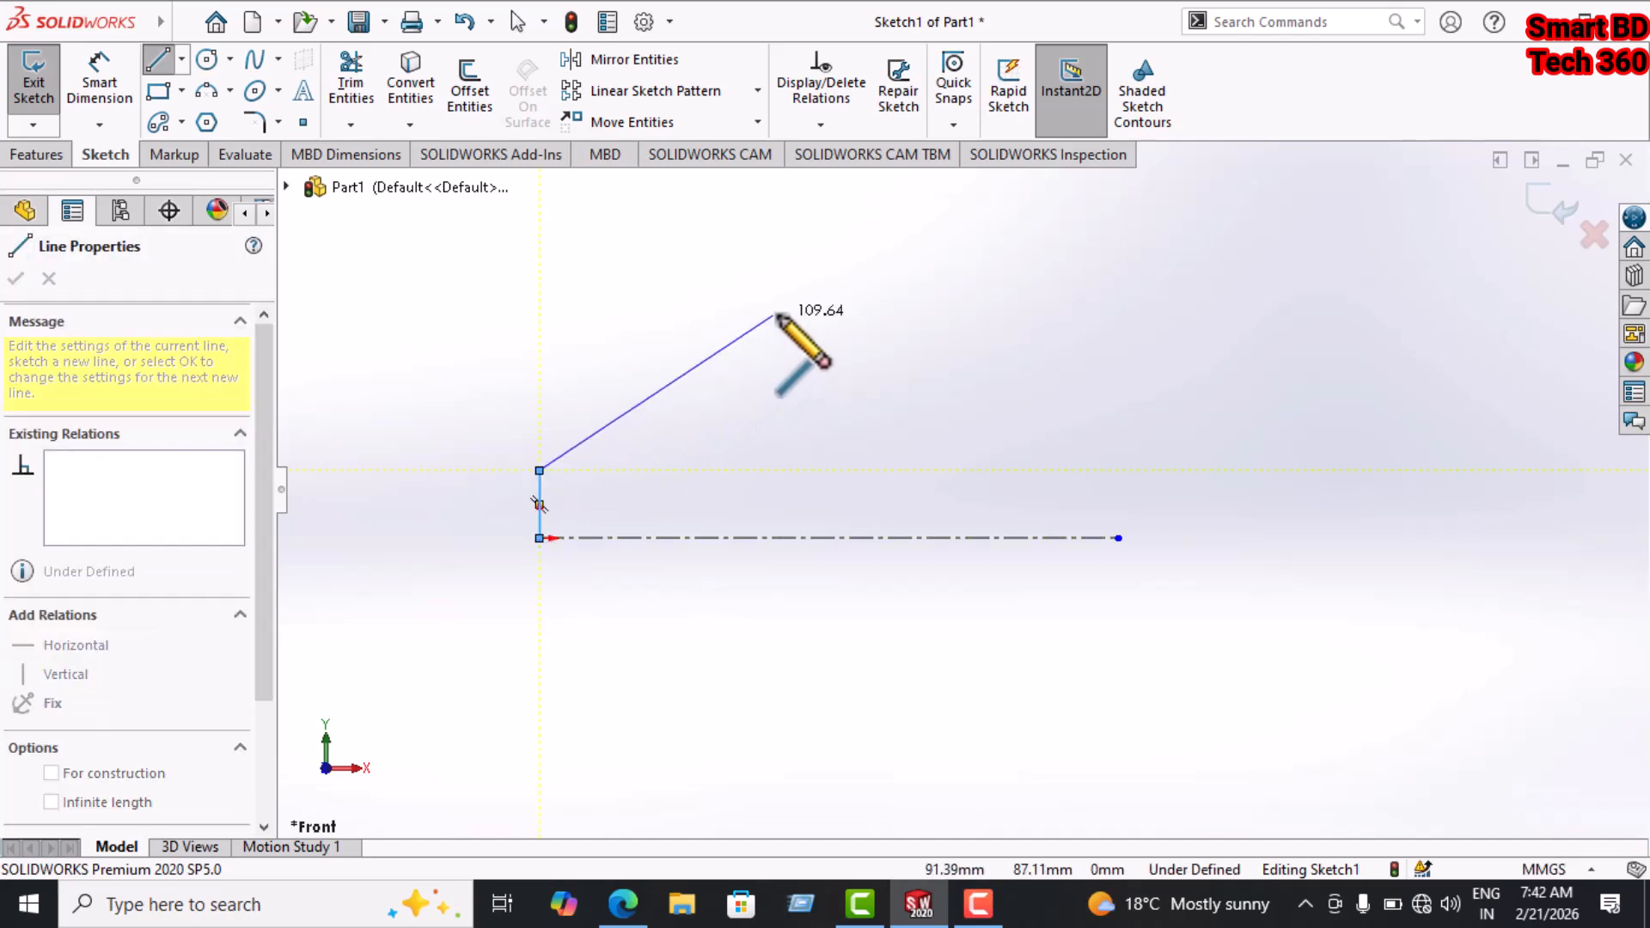
click(786, 310)
click(934, 310)
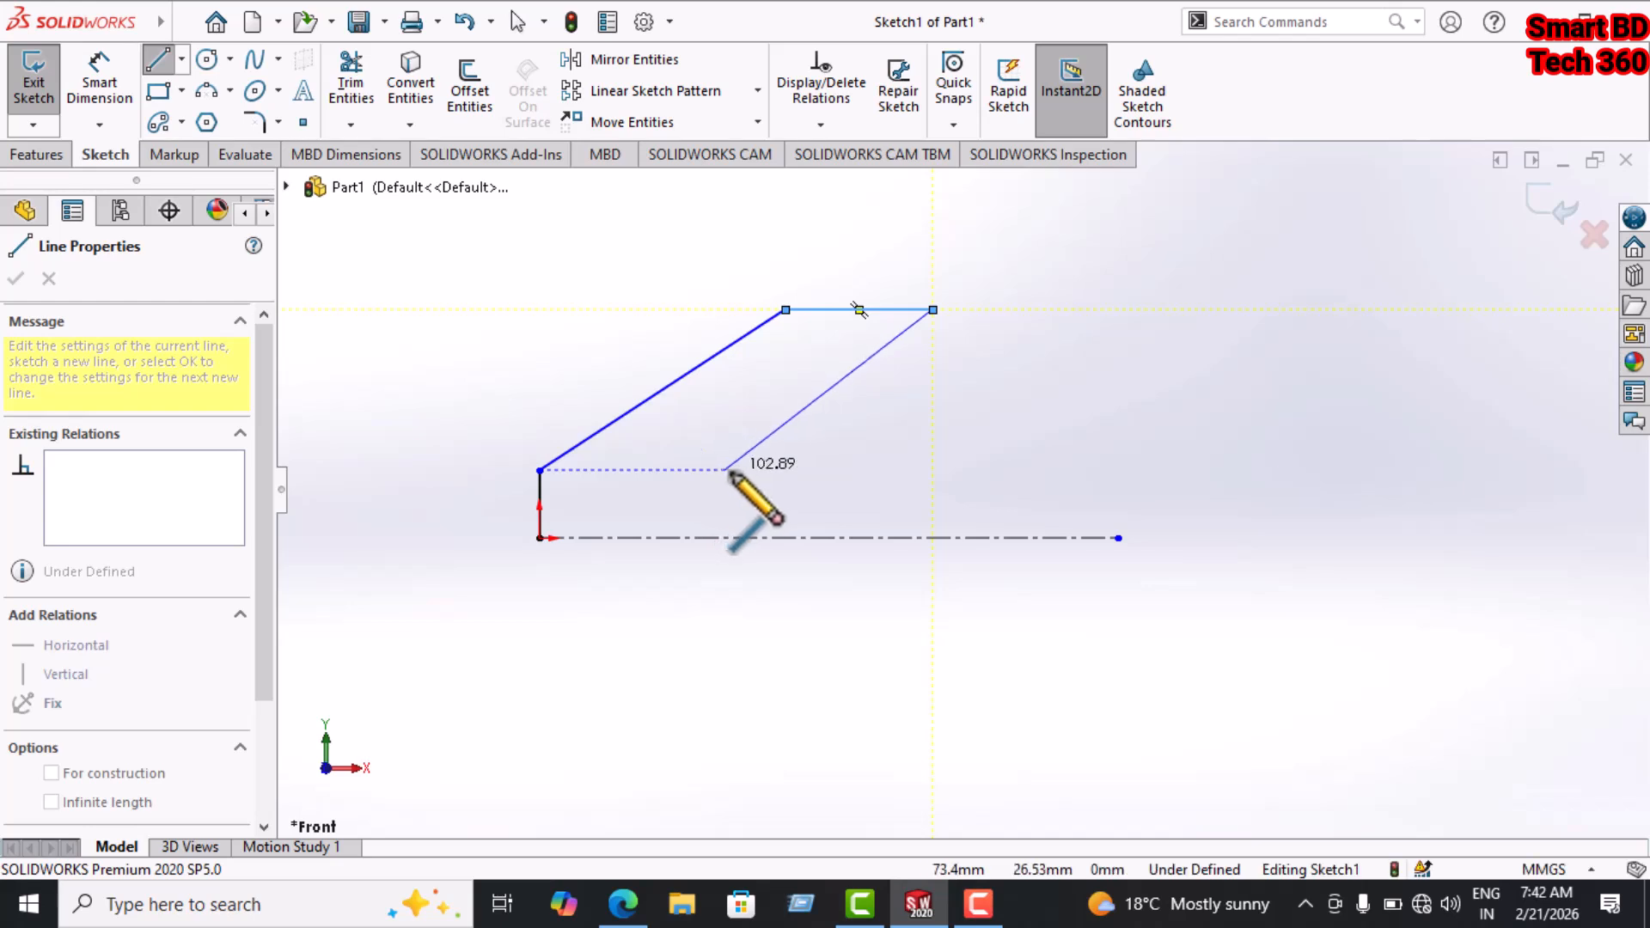
click(714, 470)
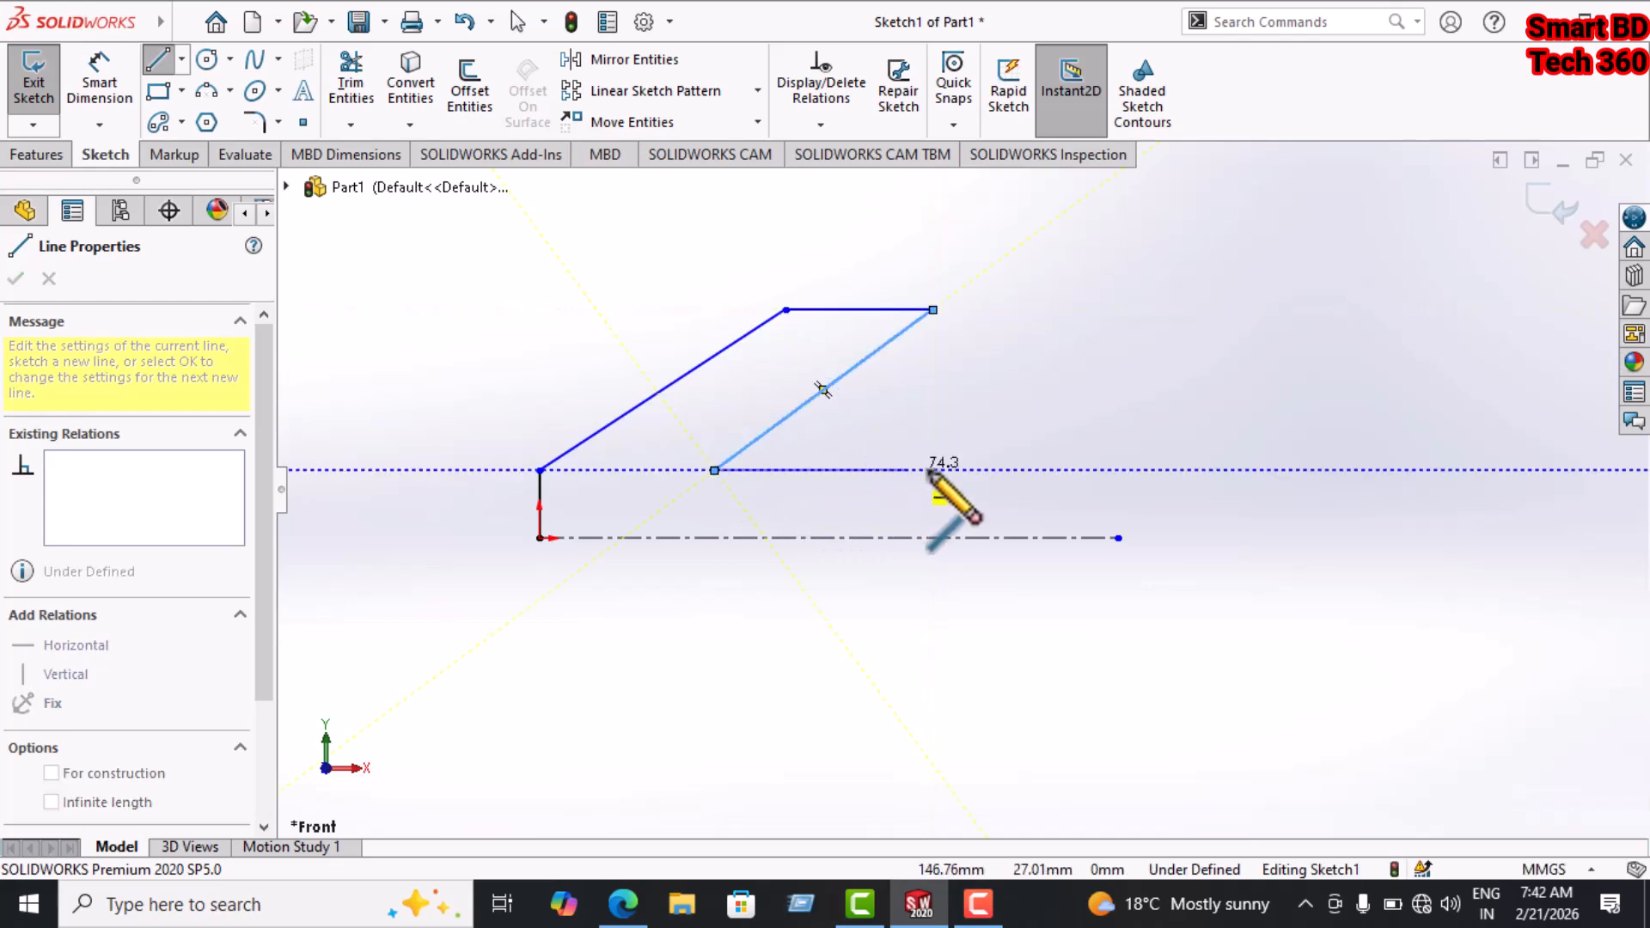
click(961, 470)
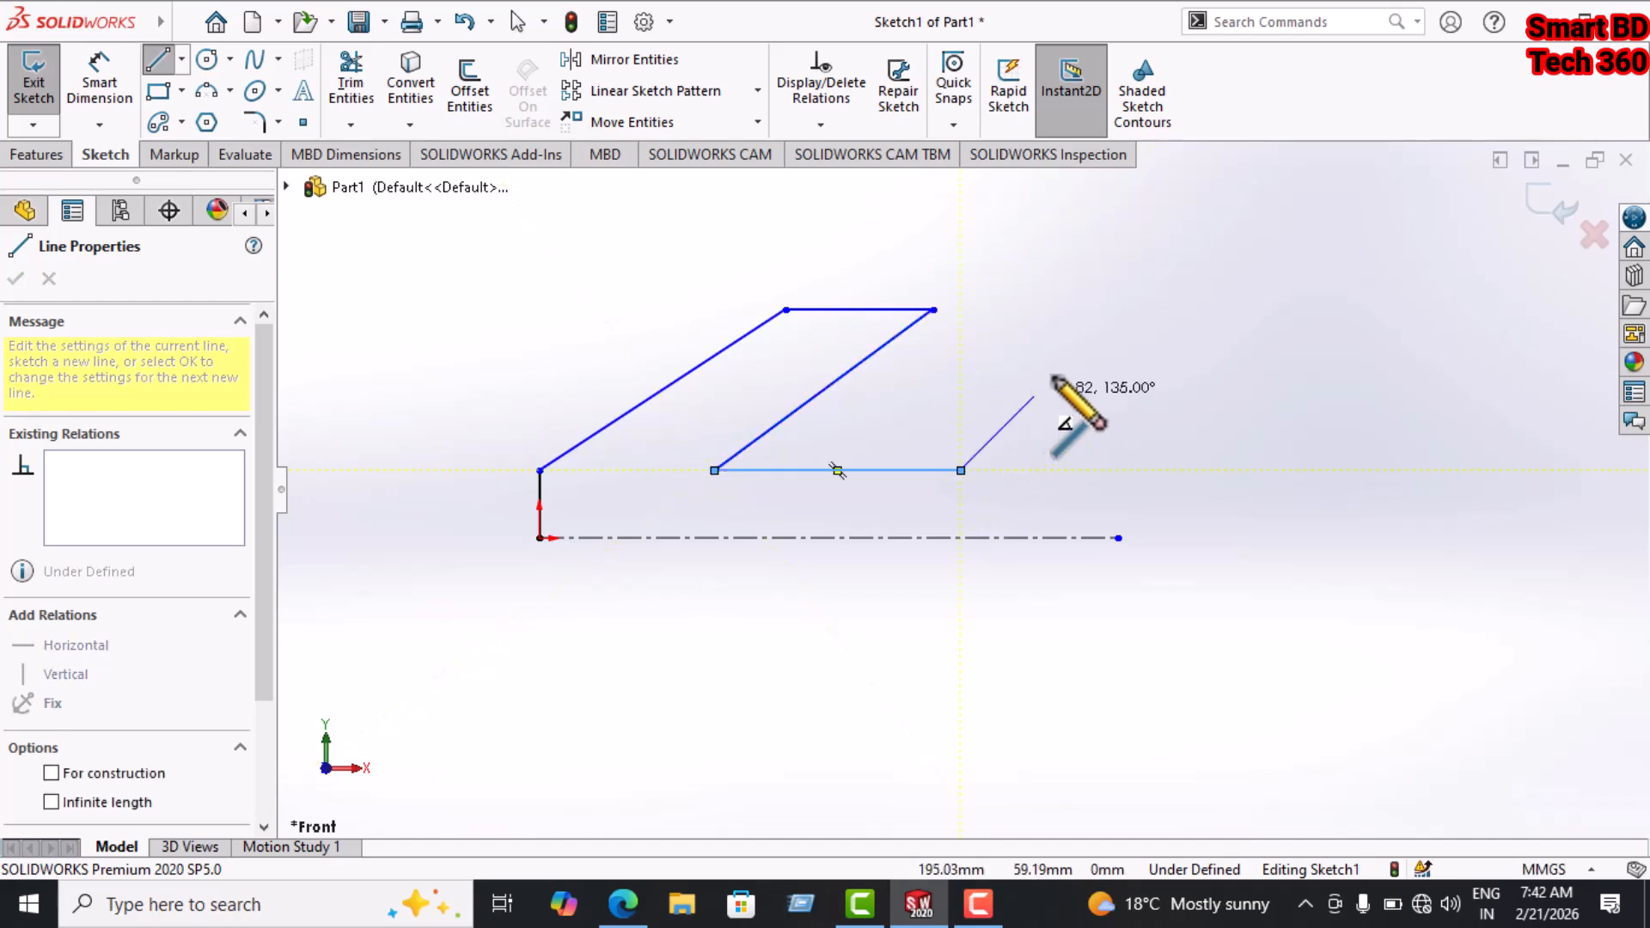
Sketch the right arm with a 135° rising edge, horizontal upper edge and returning slope, ending with a vertical line on the centerline.
click(1104, 326)
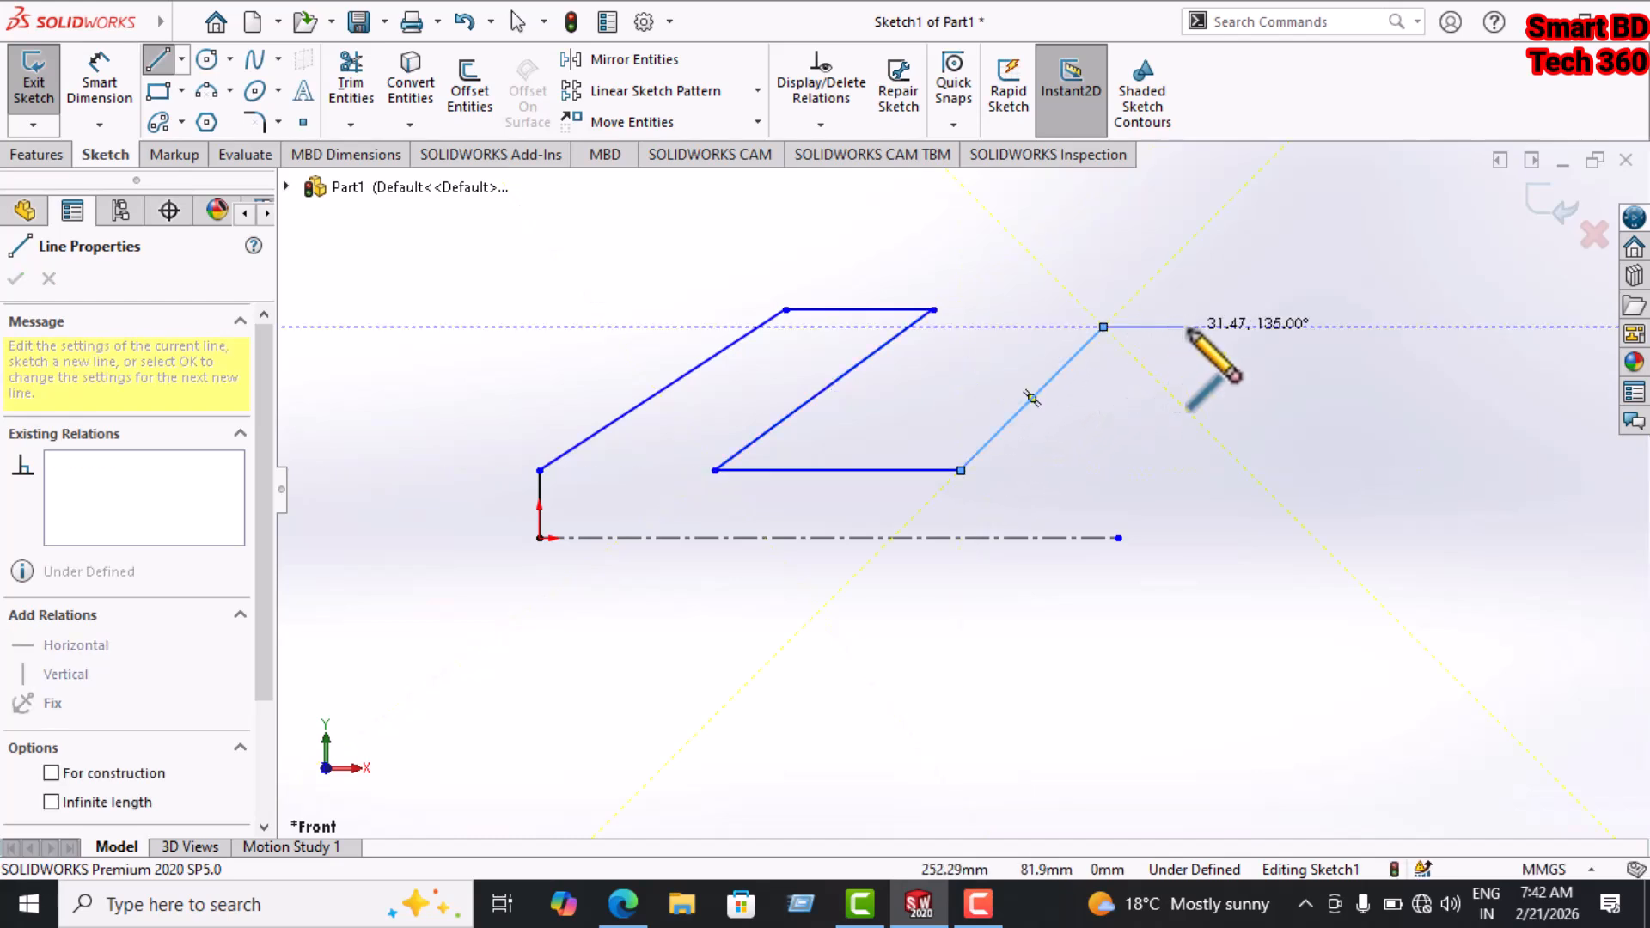
click(1233, 327)
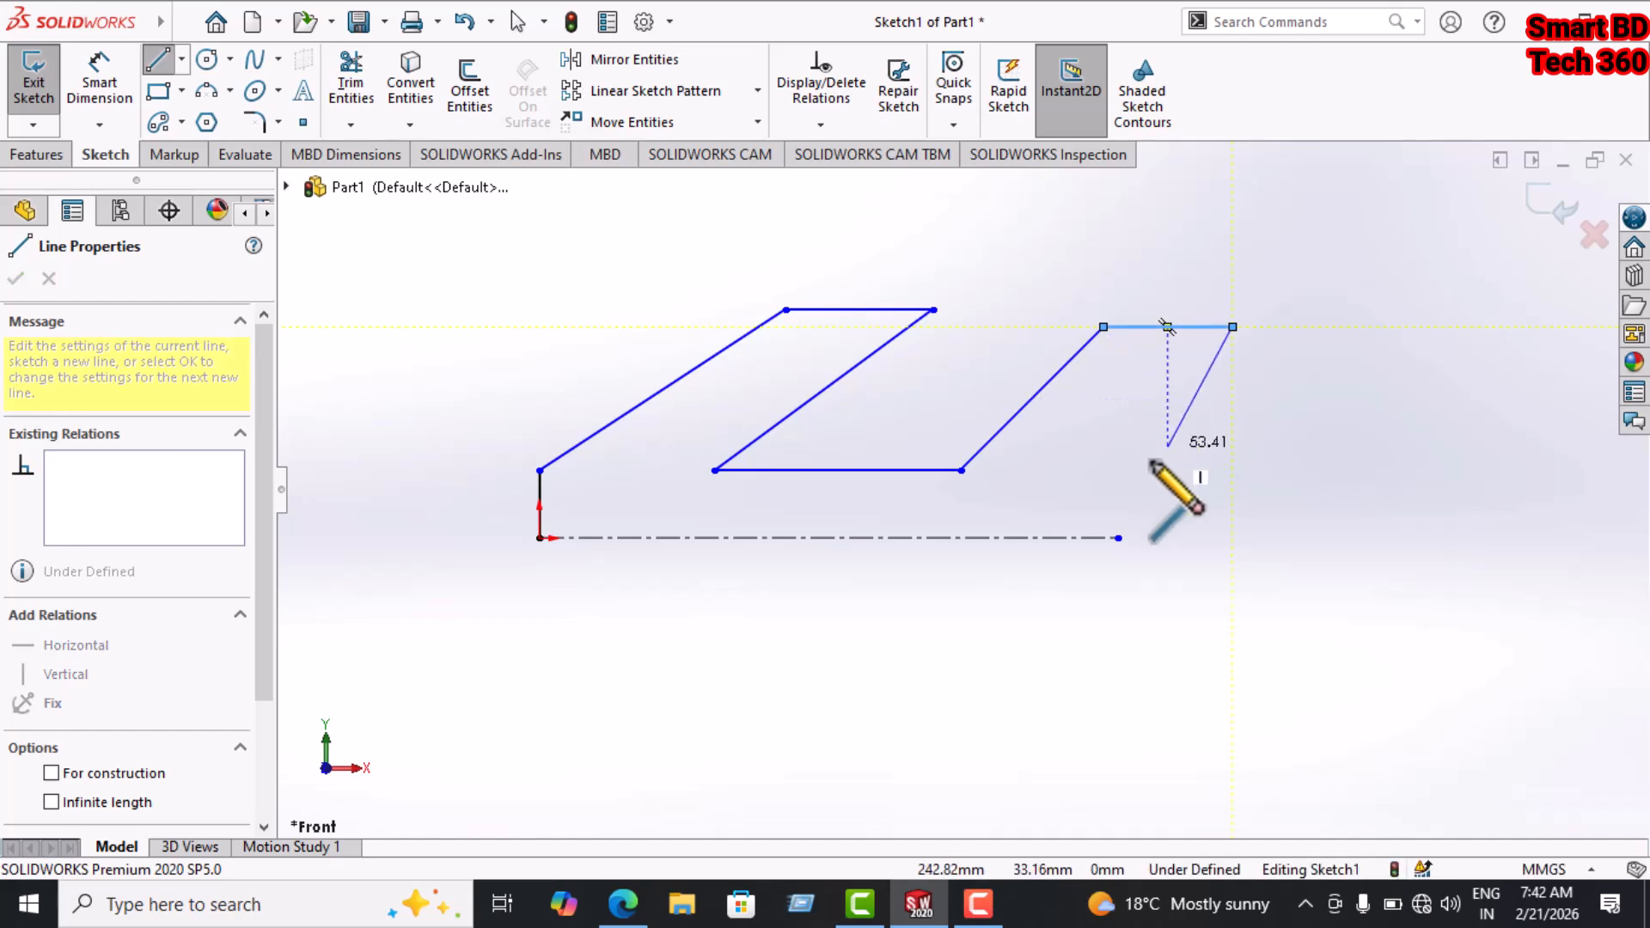
click(1104, 470)
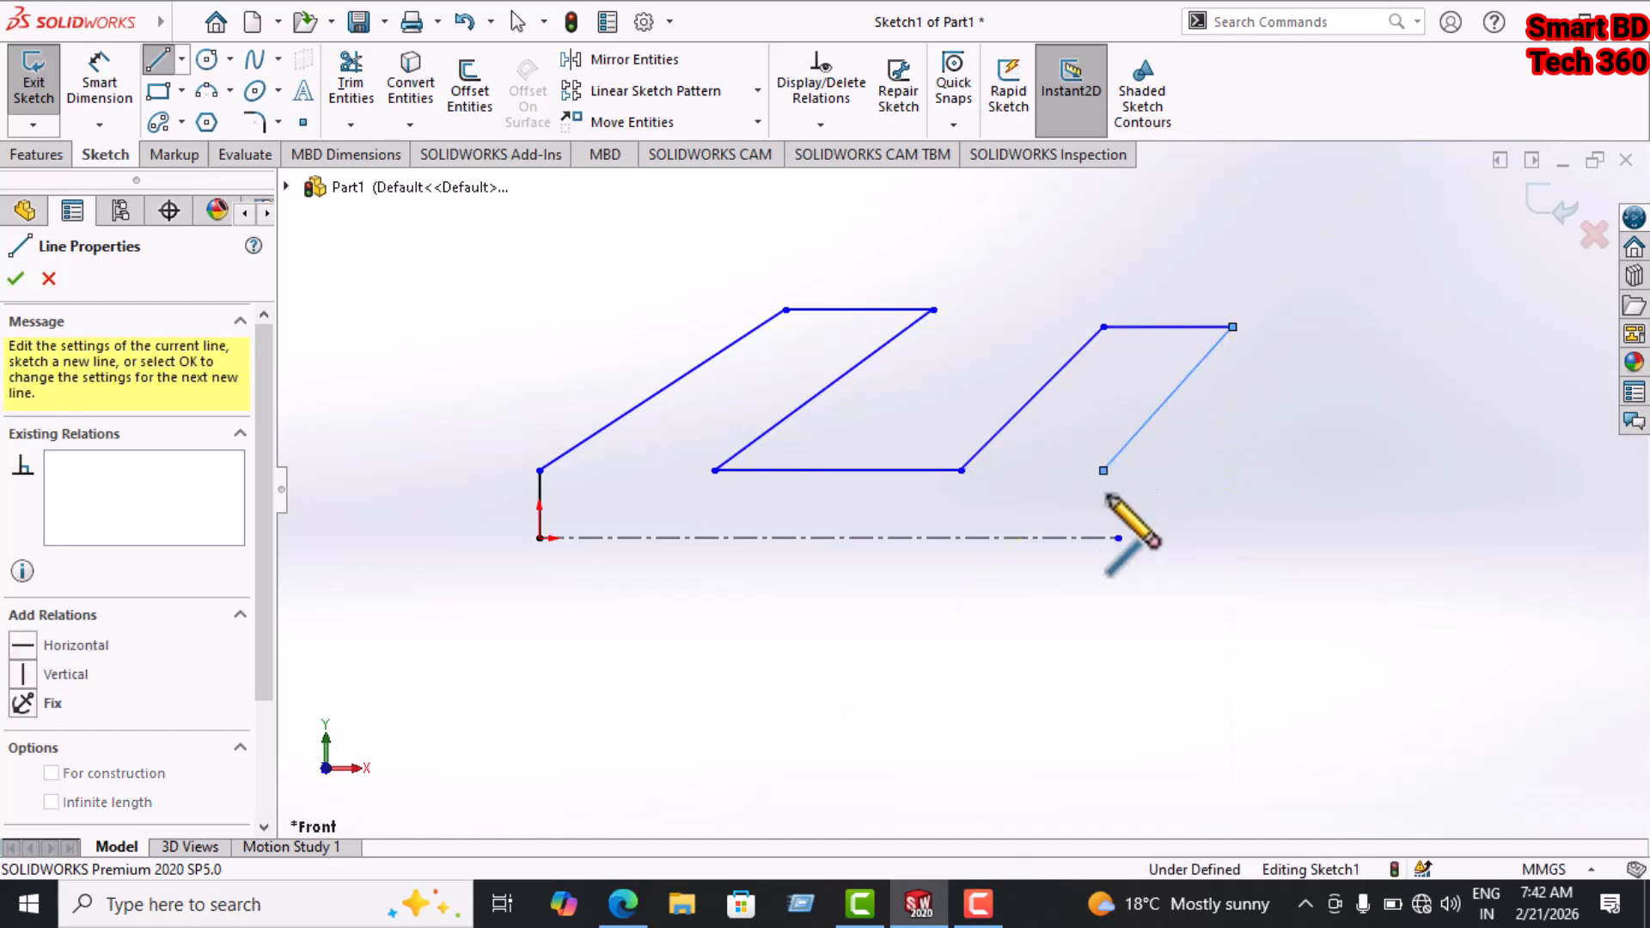
click(1103, 537)
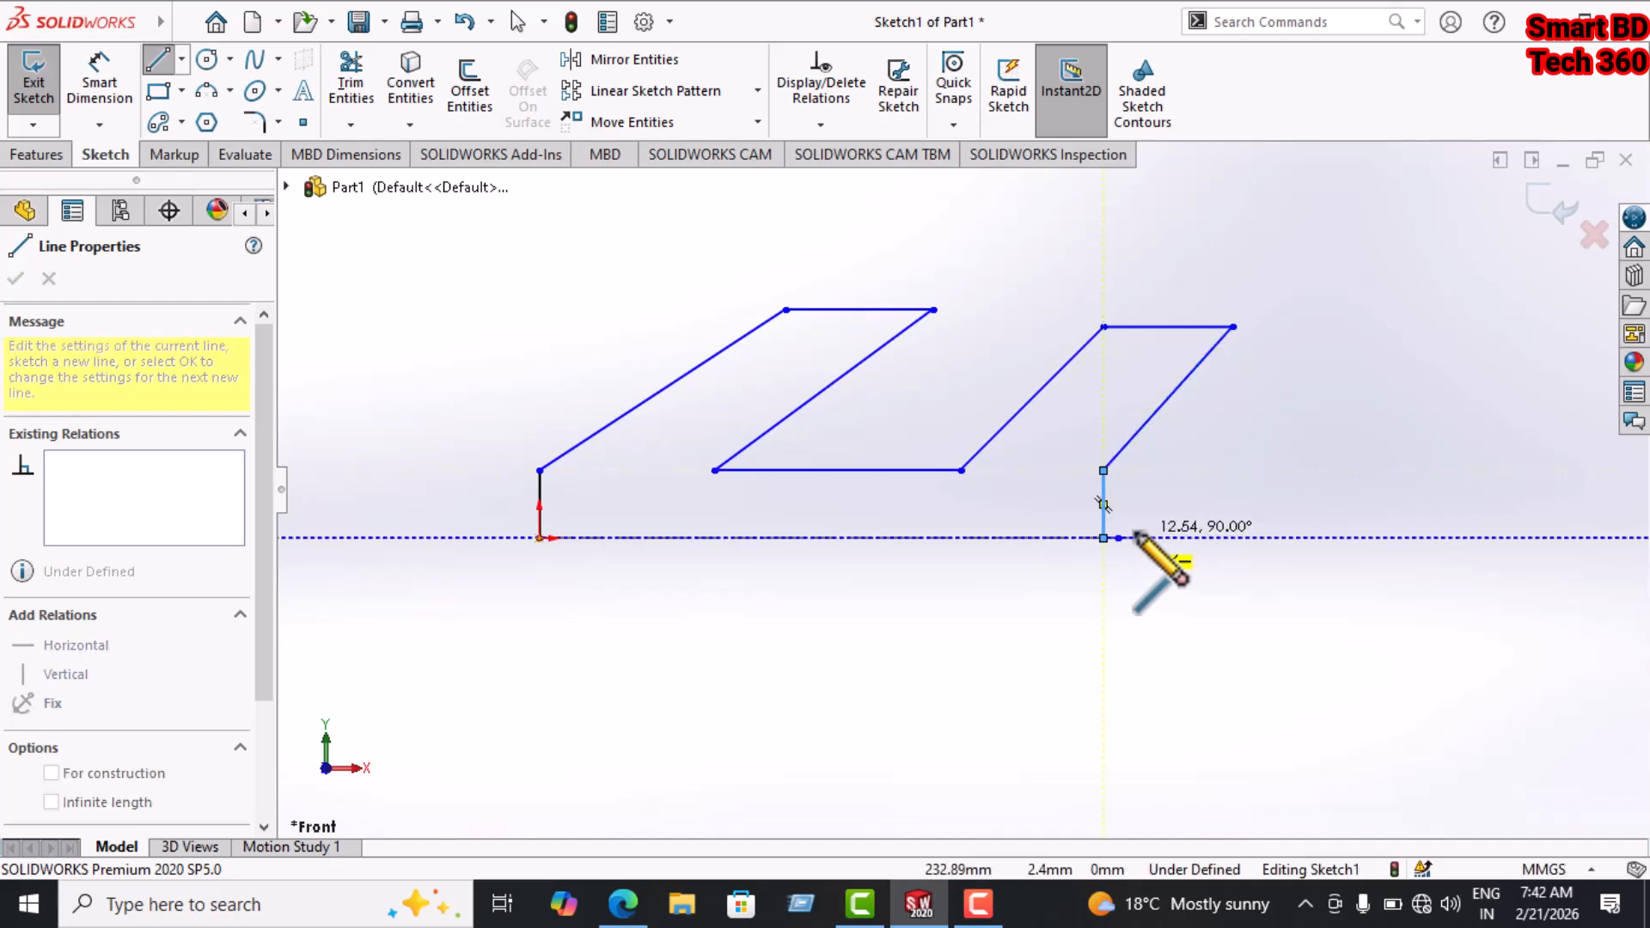
key(Escape)
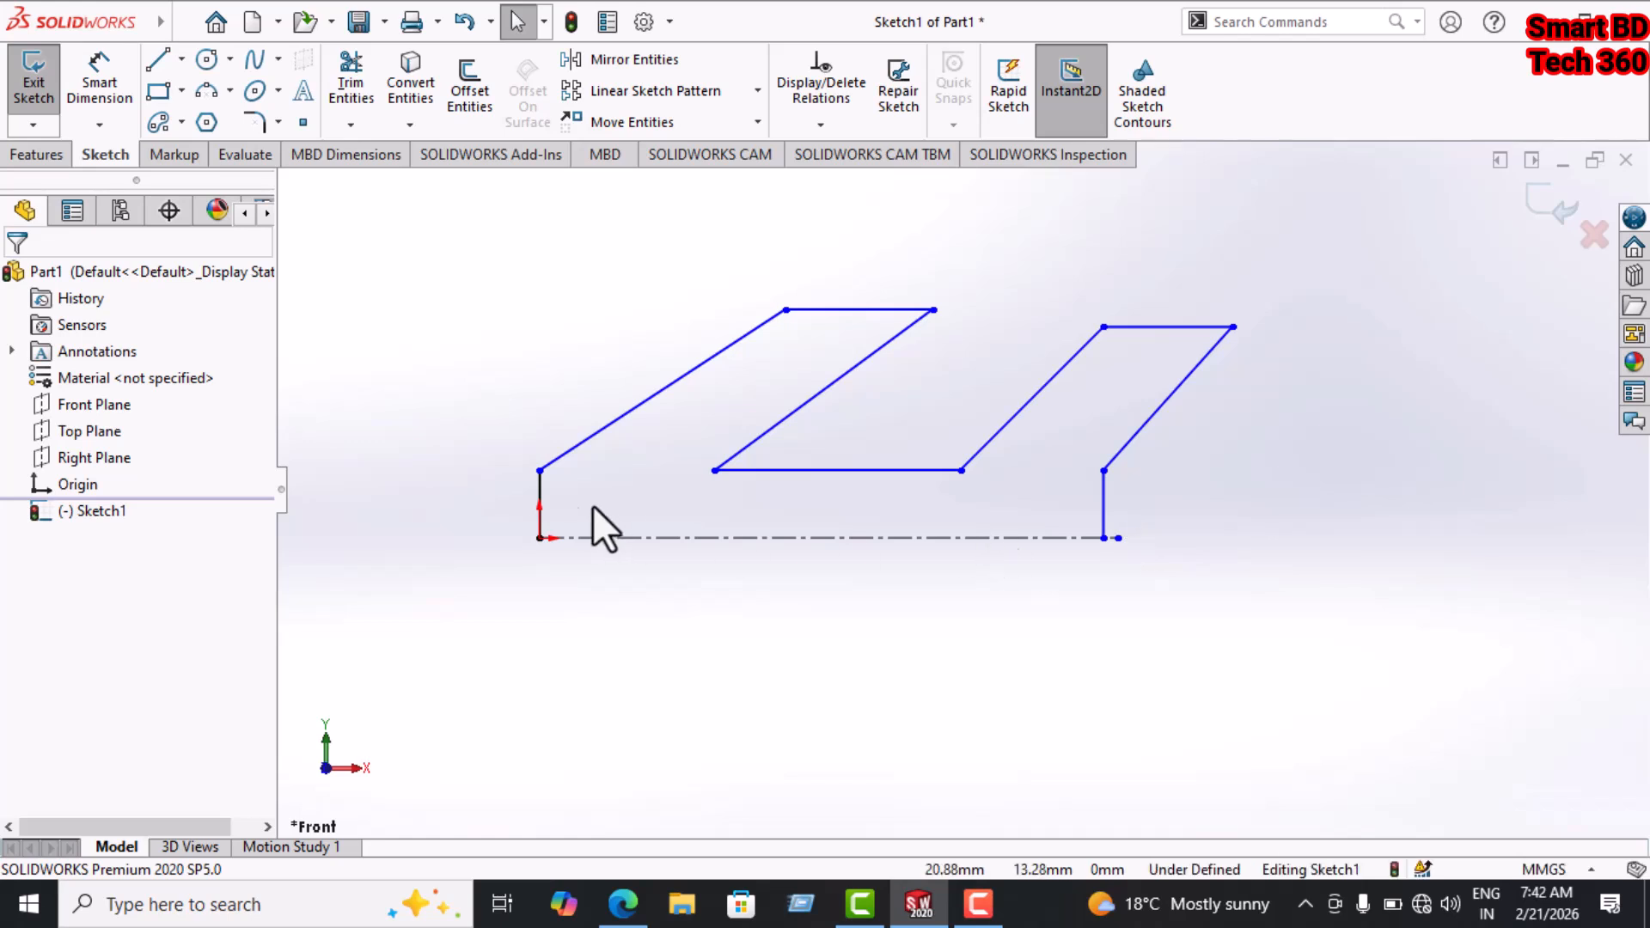
Dimension the vertical line at the origin to 15 mm.
click(99, 77)
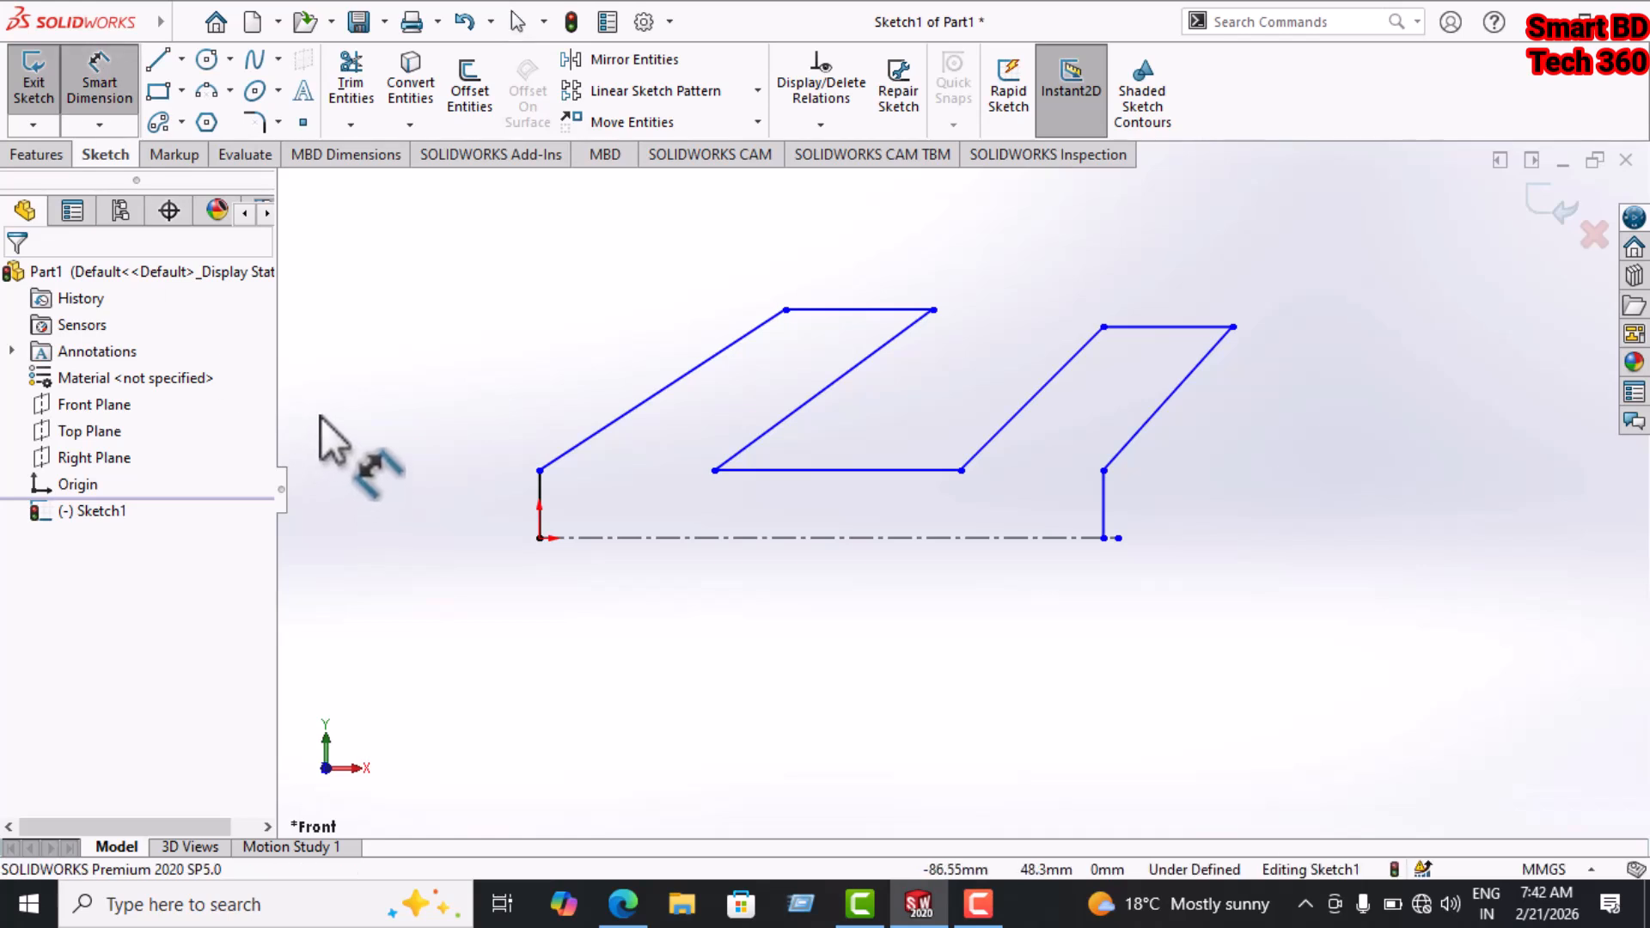
click(540, 471)
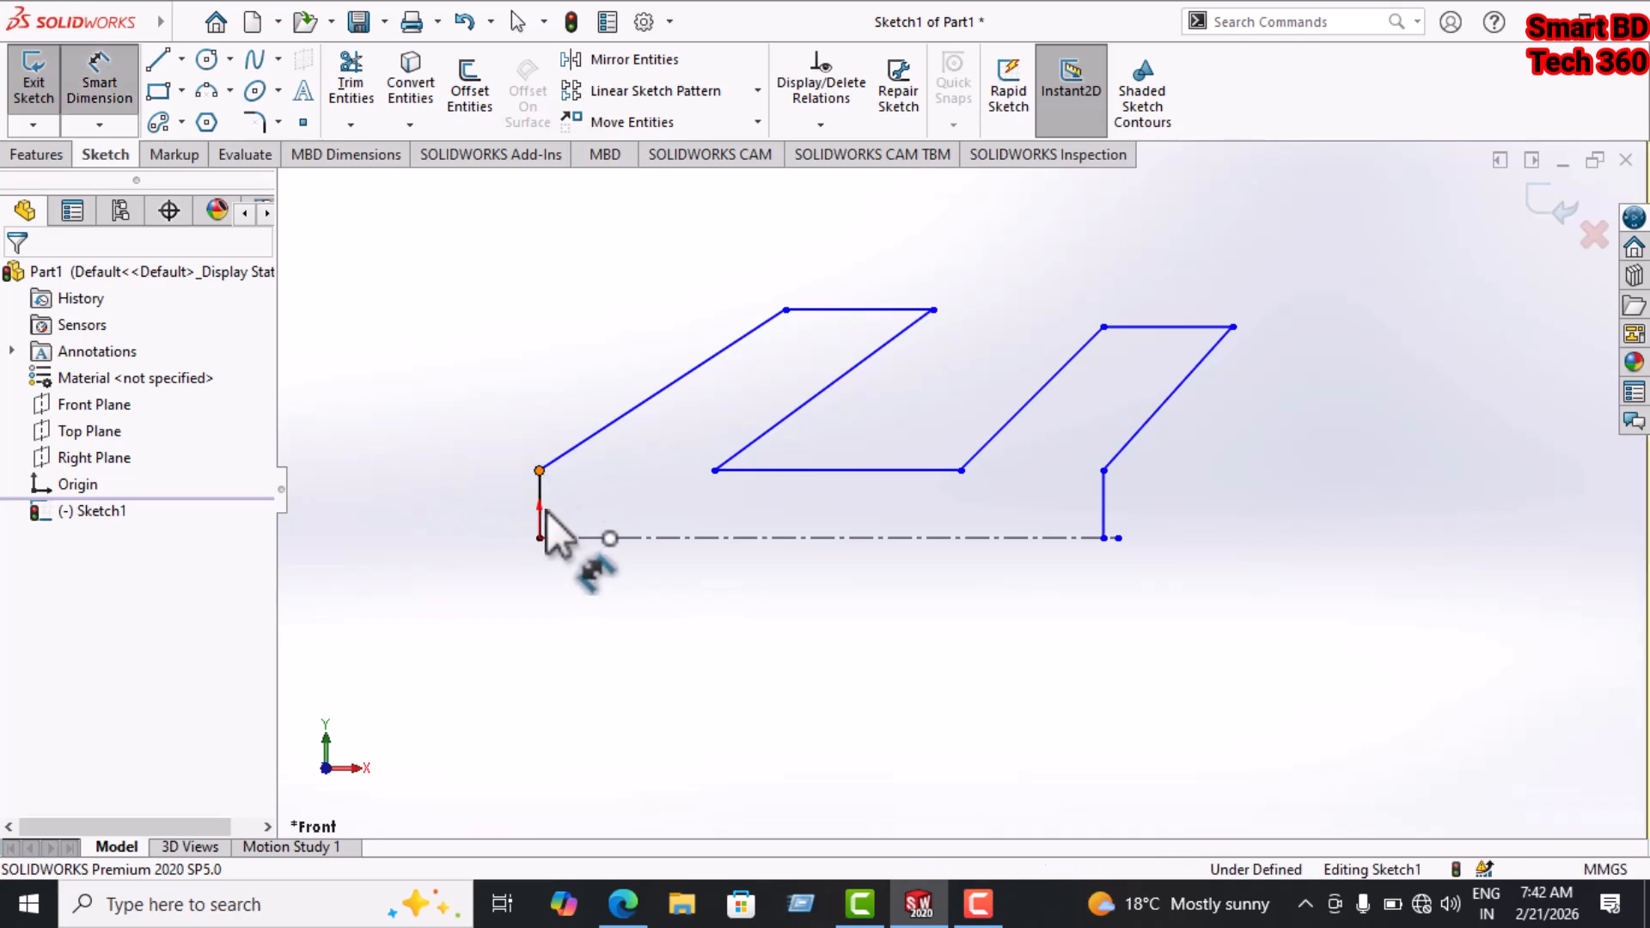
click(539, 538)
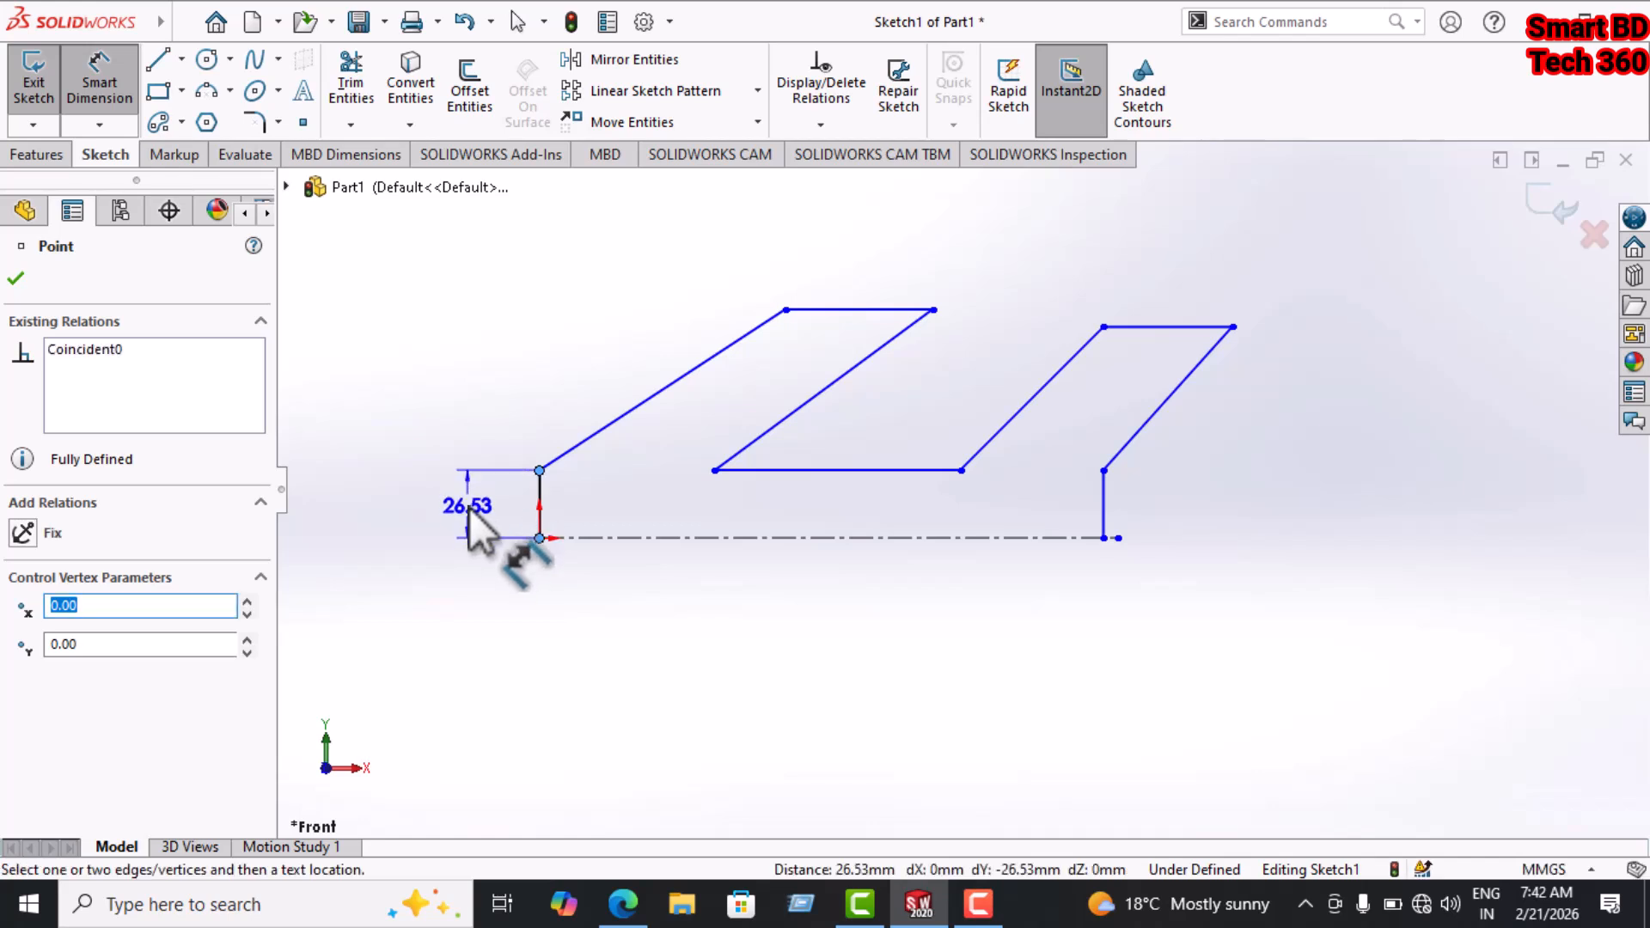
click(471, 514)
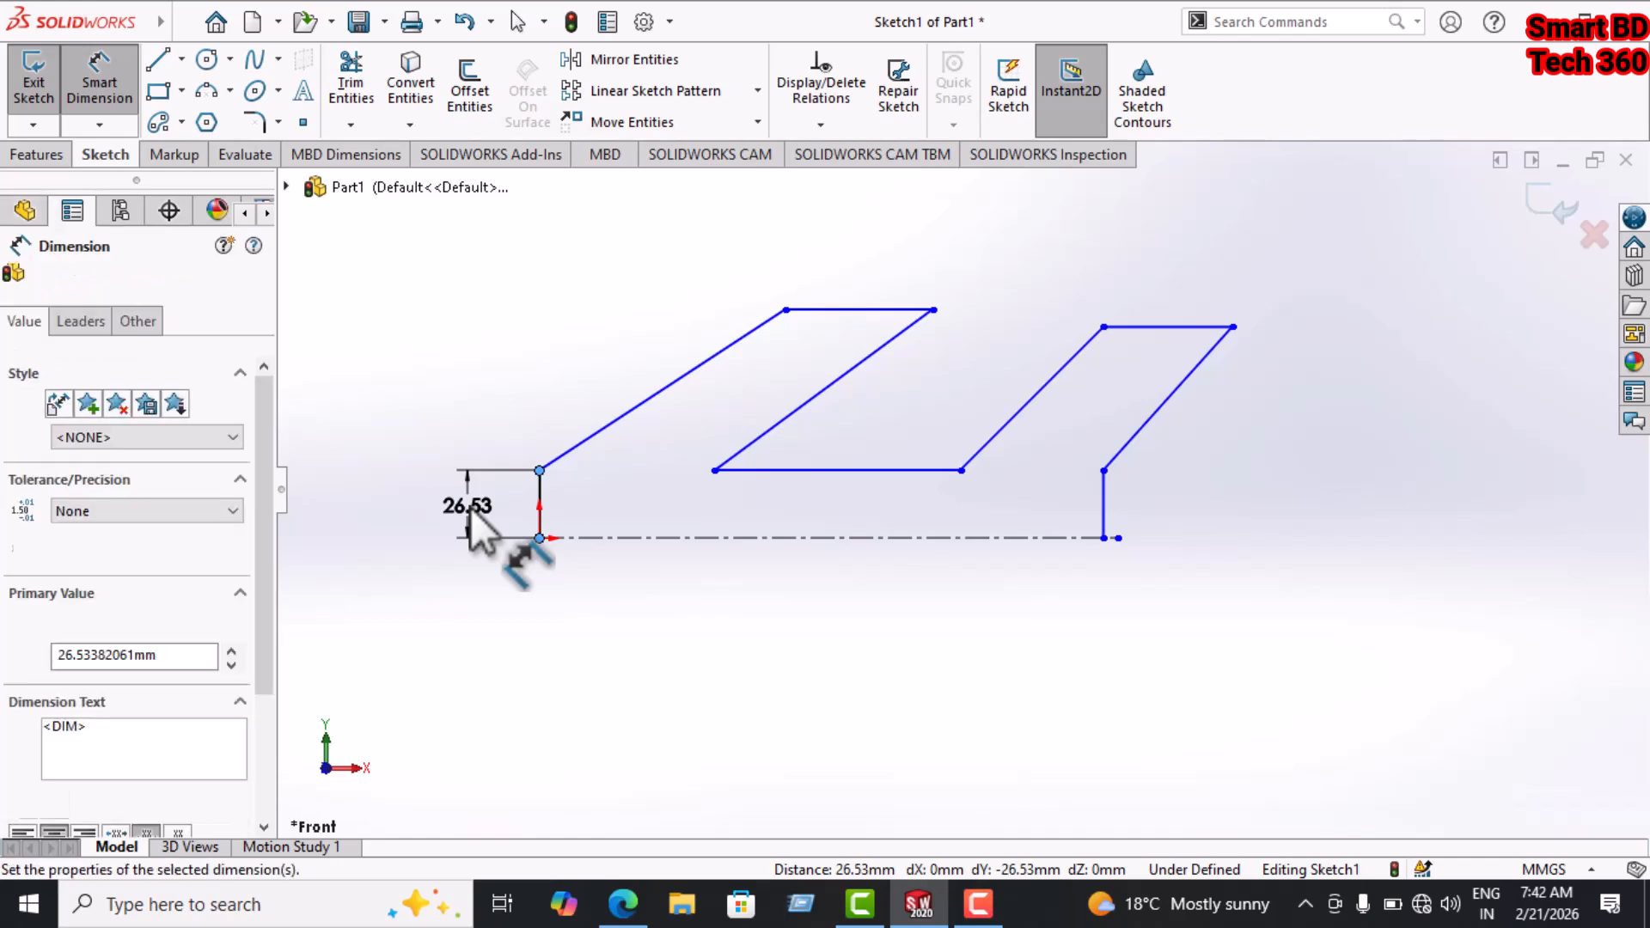
text(15)
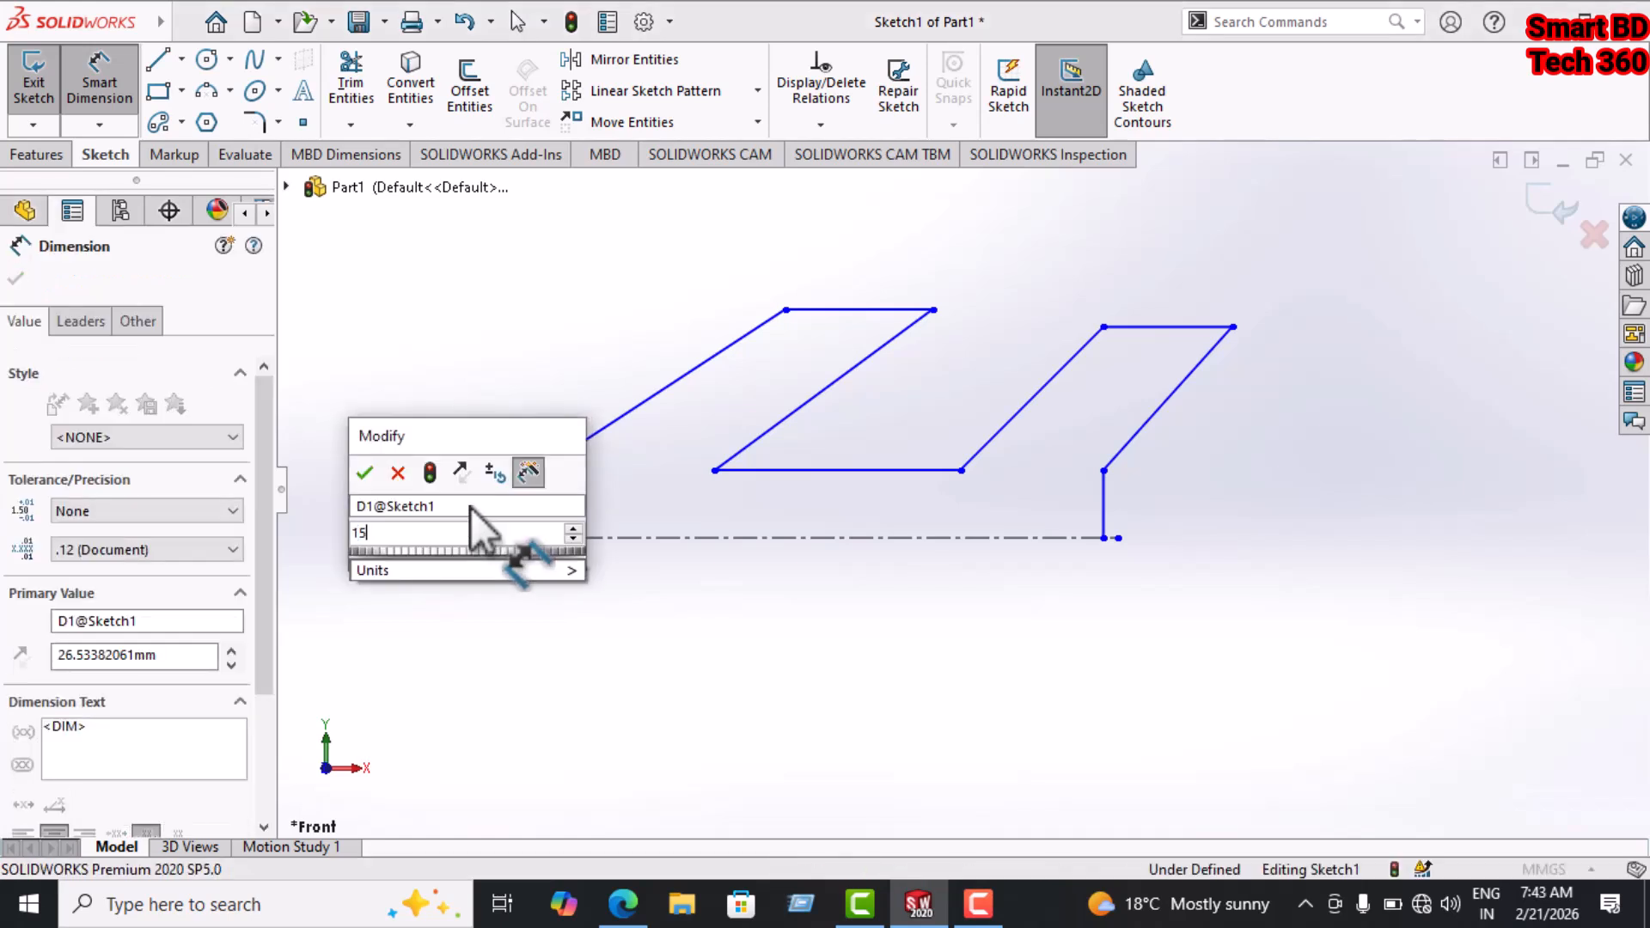
key(Return)
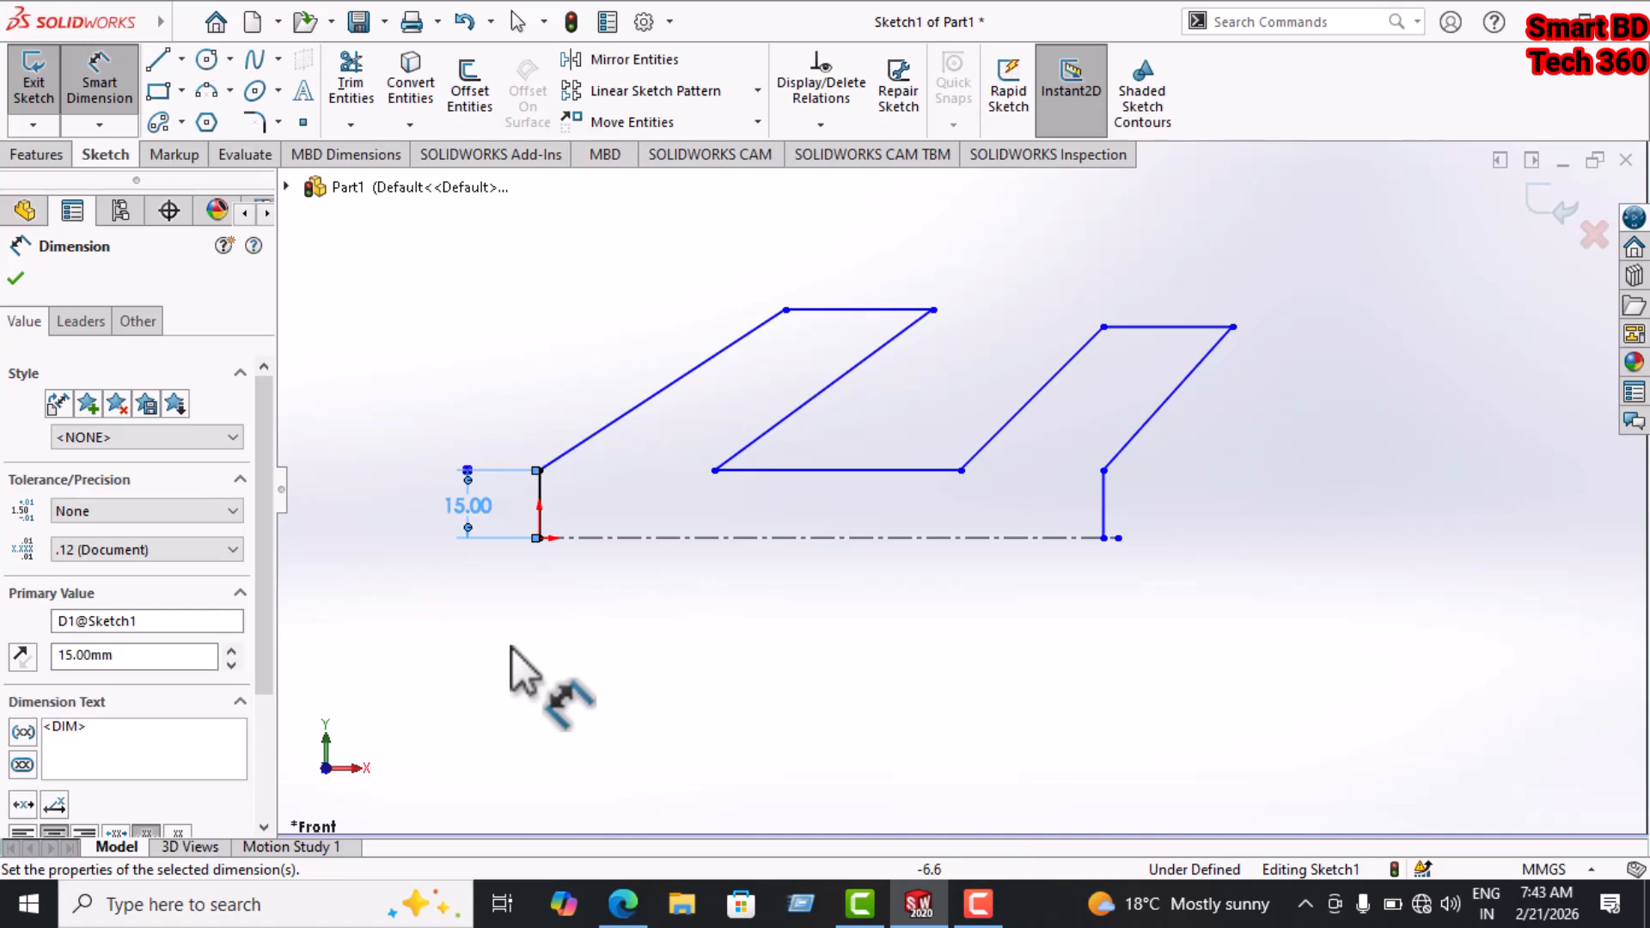
click(568, 631)
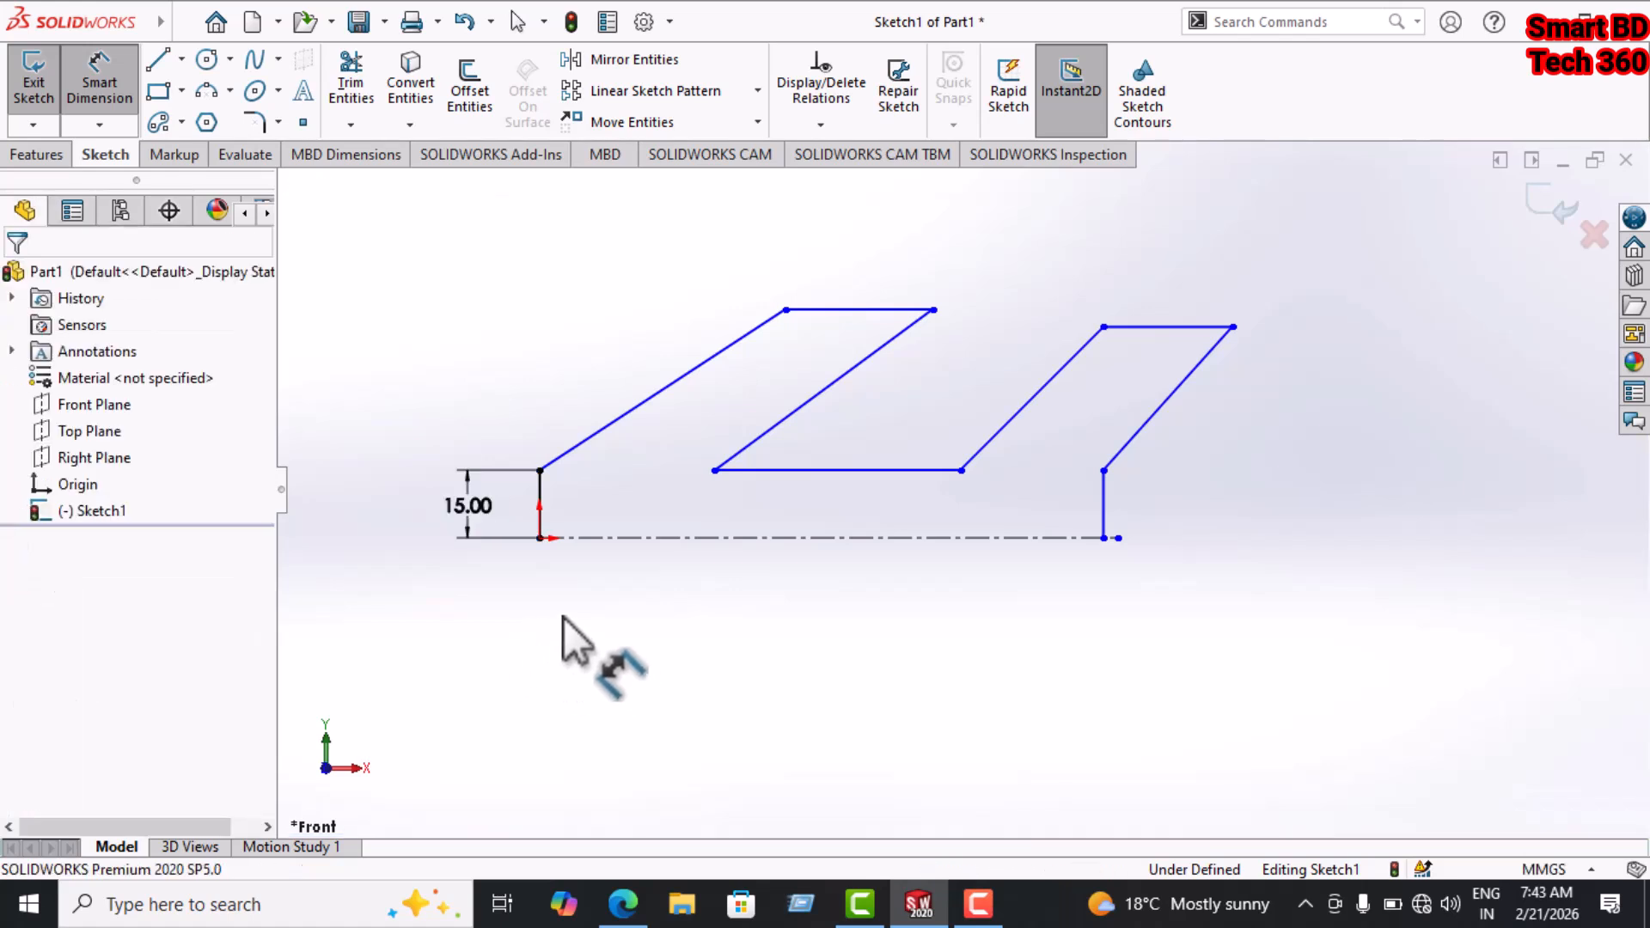
Draw a vertical centerline about 19 mm long above the upper end of the 15 mm line.
click(181, 61)
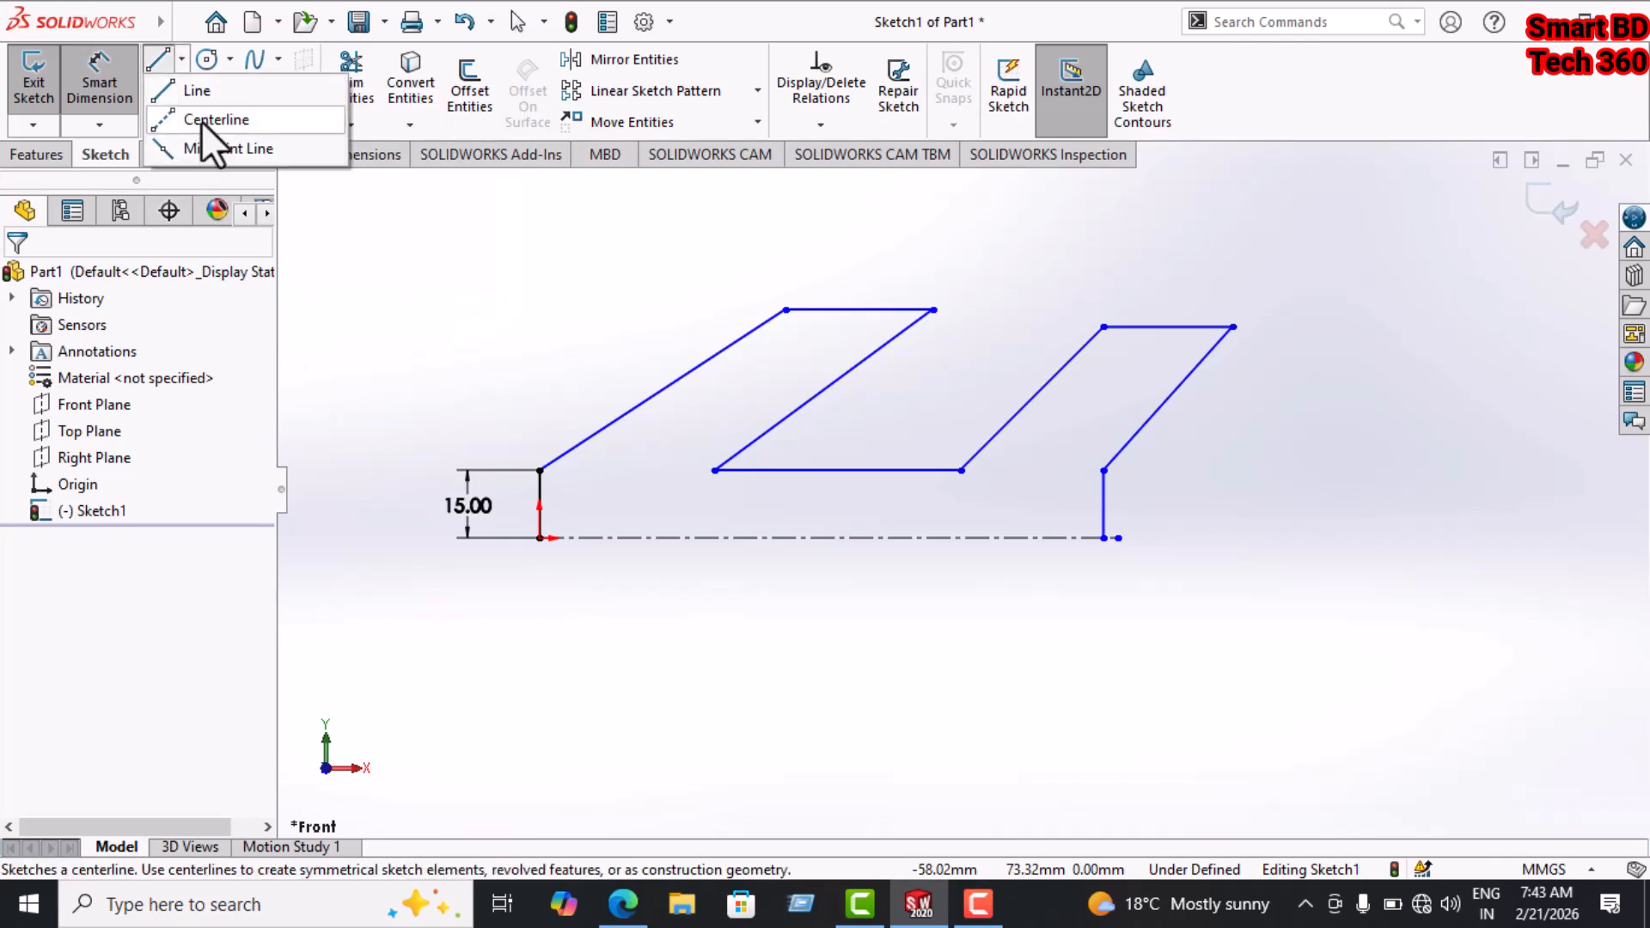
click(539, 469)
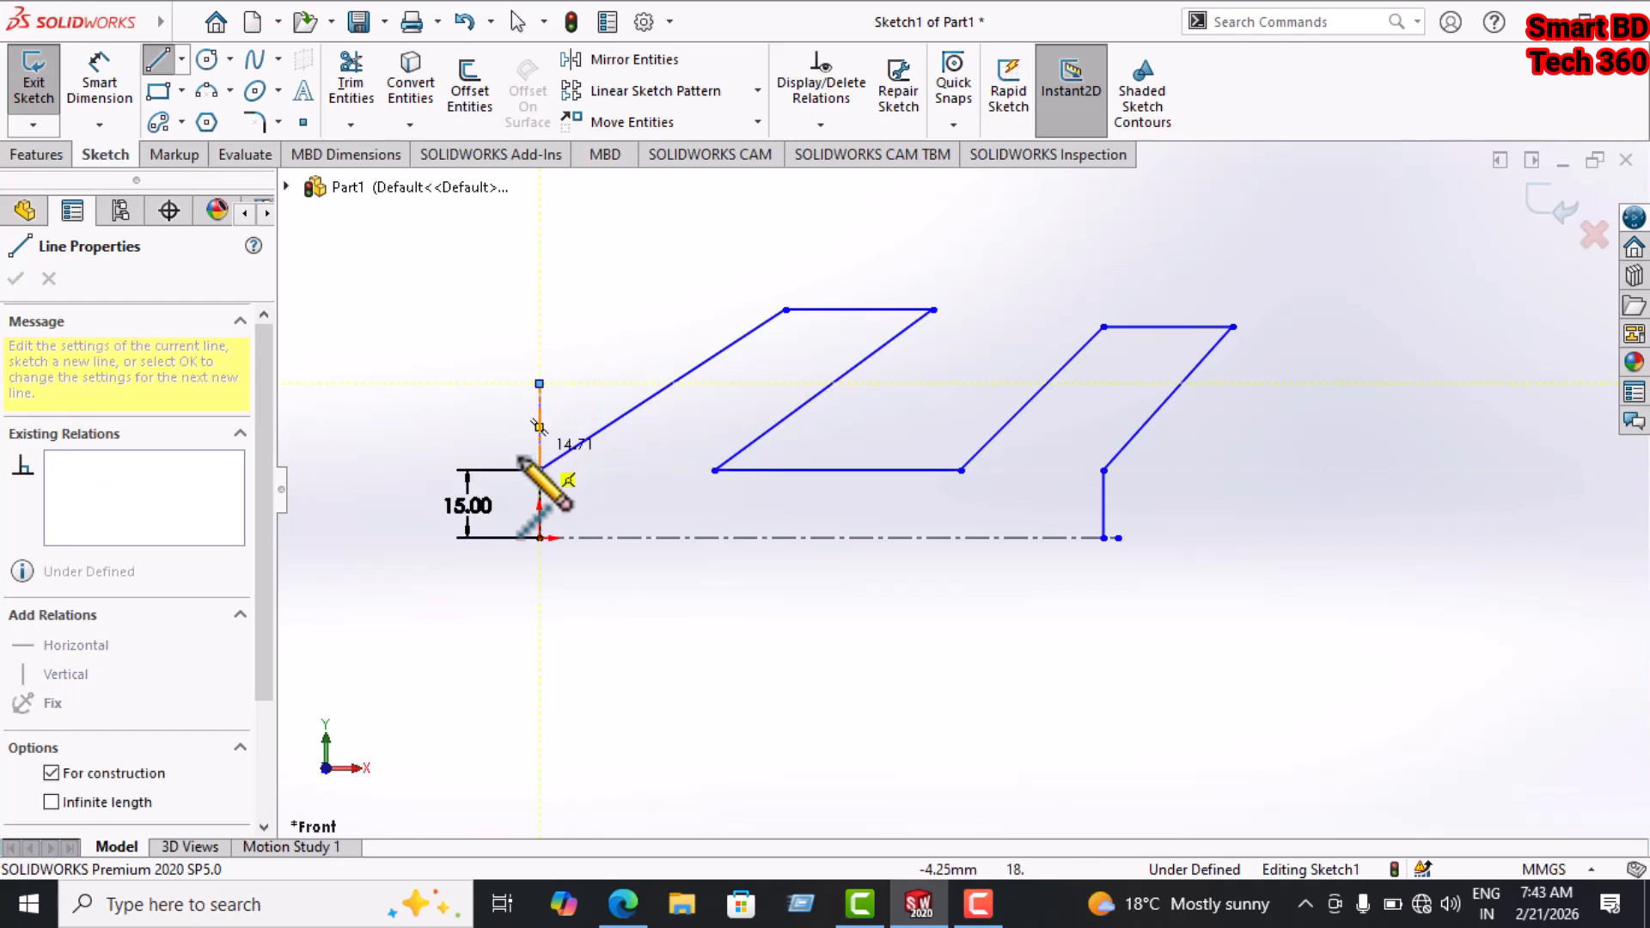
key(Escape)
Dimension the angle between the vertical centerline and the left arm's rising edge to 60°.
click(99, 82)
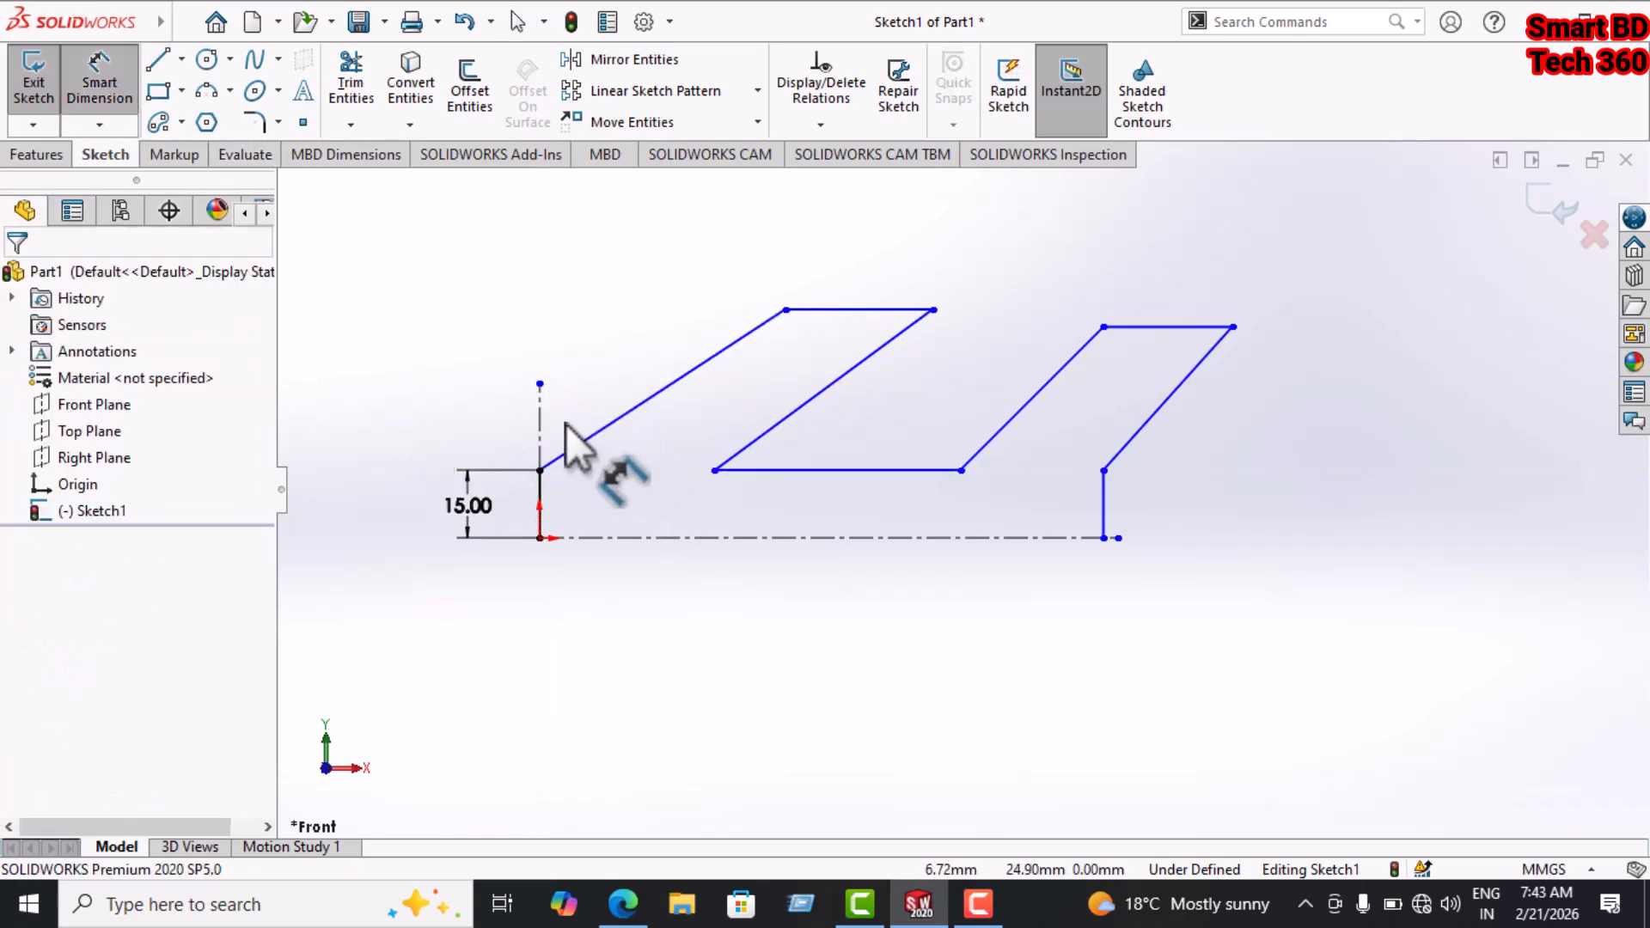
click(542, 423)
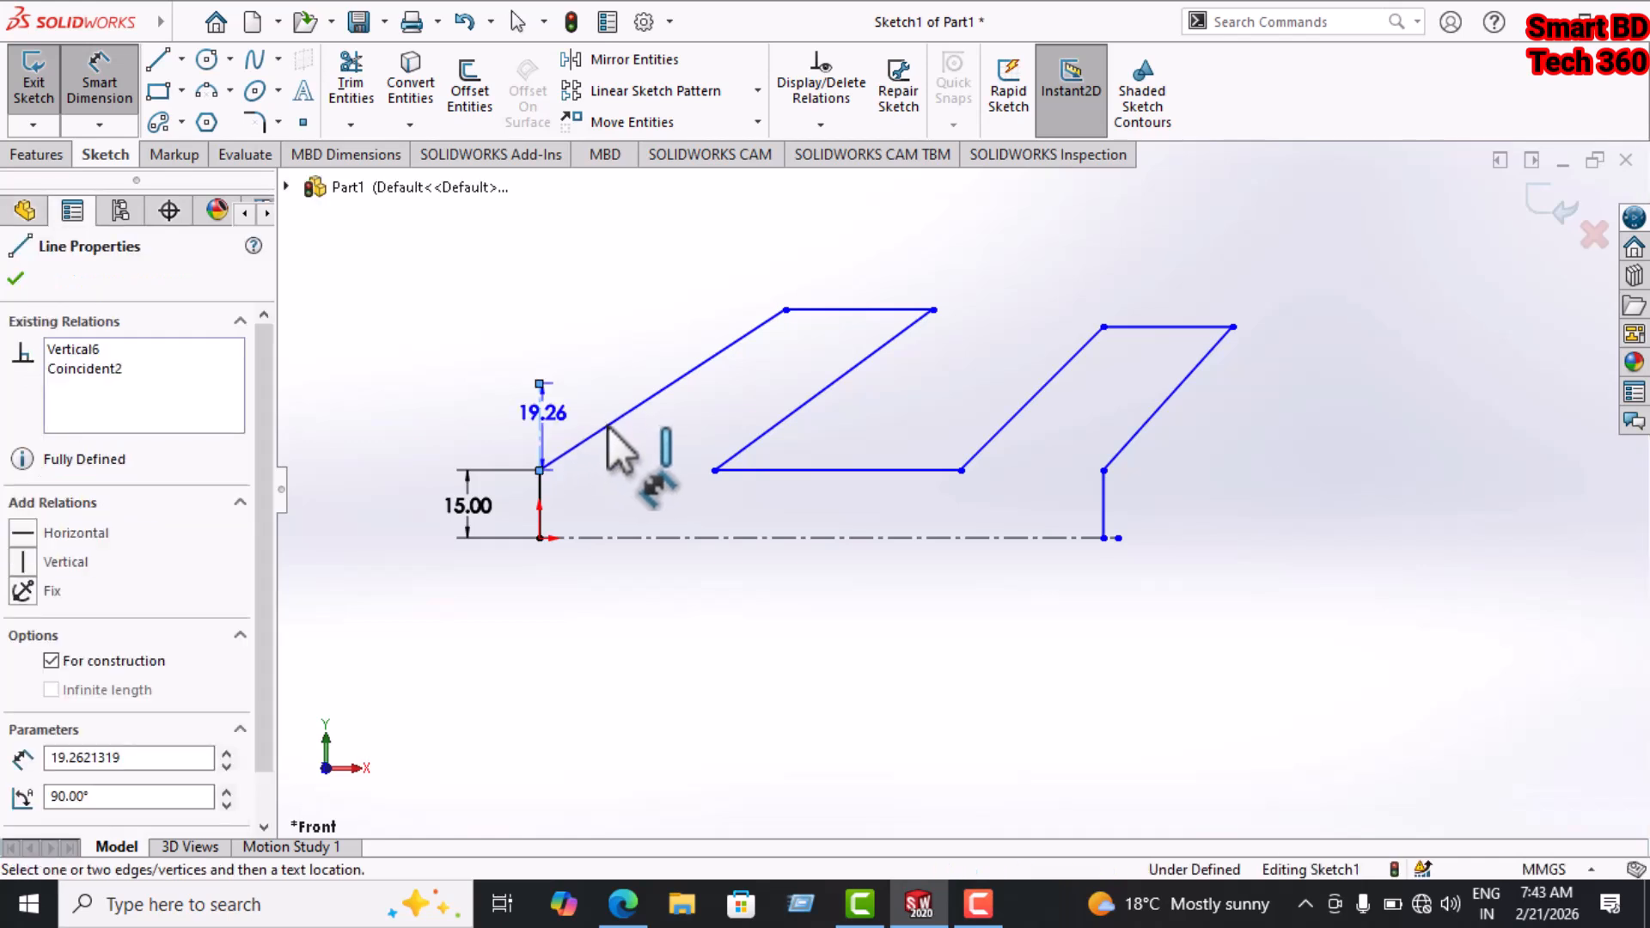
click(601, 431)
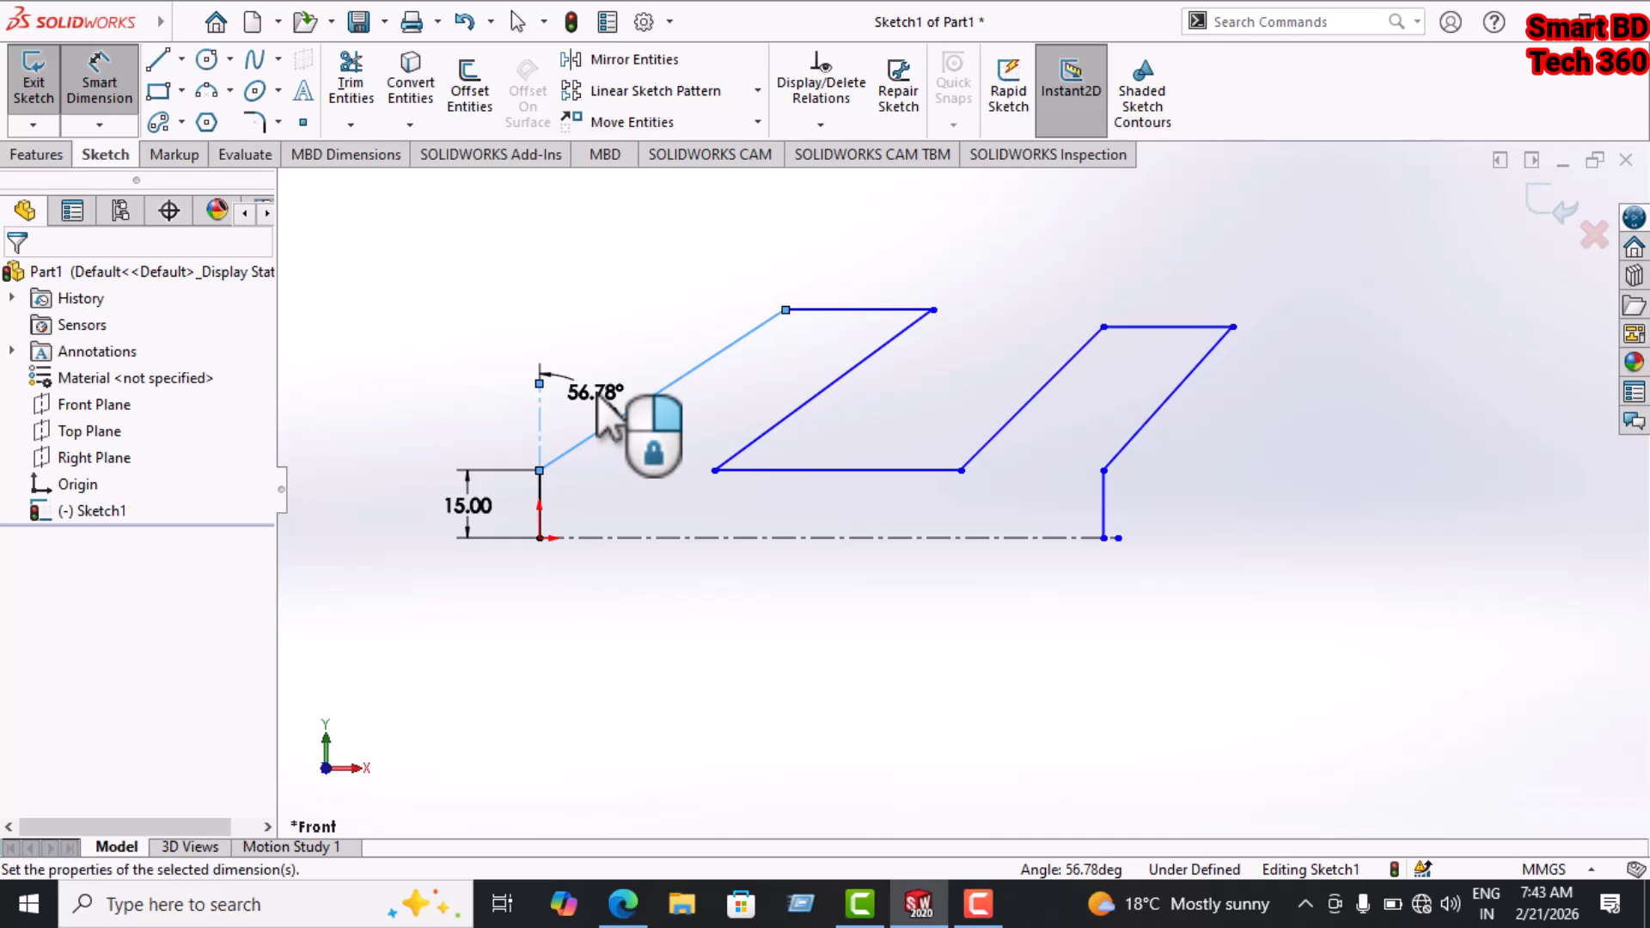
click(609, 419)
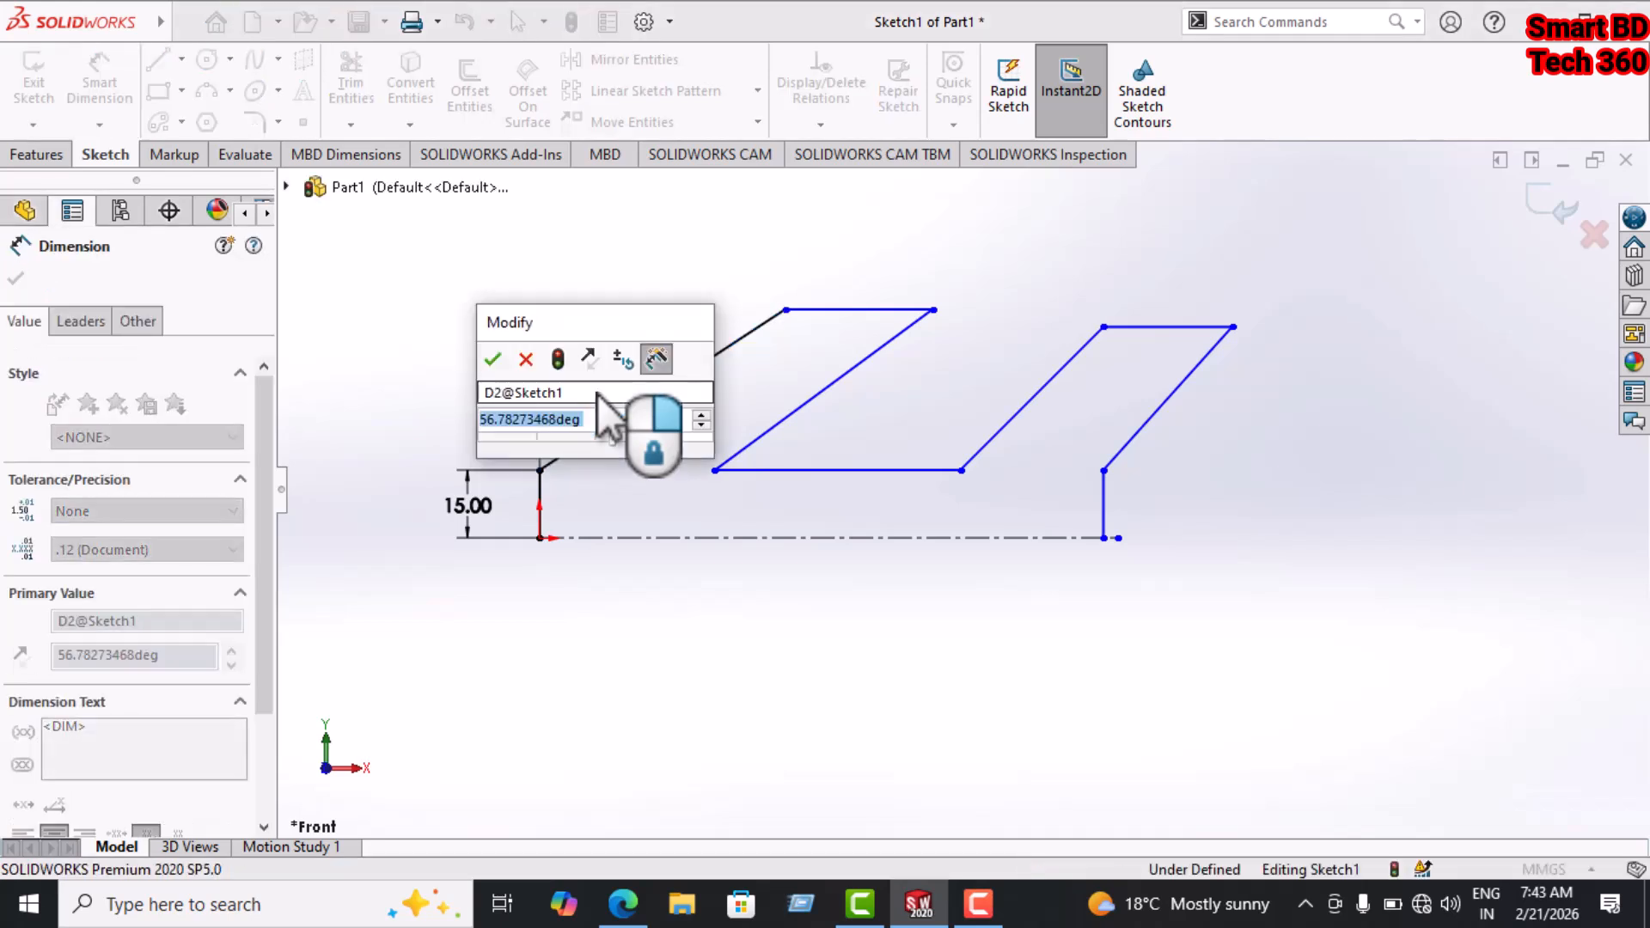
text(60)
key(Return)
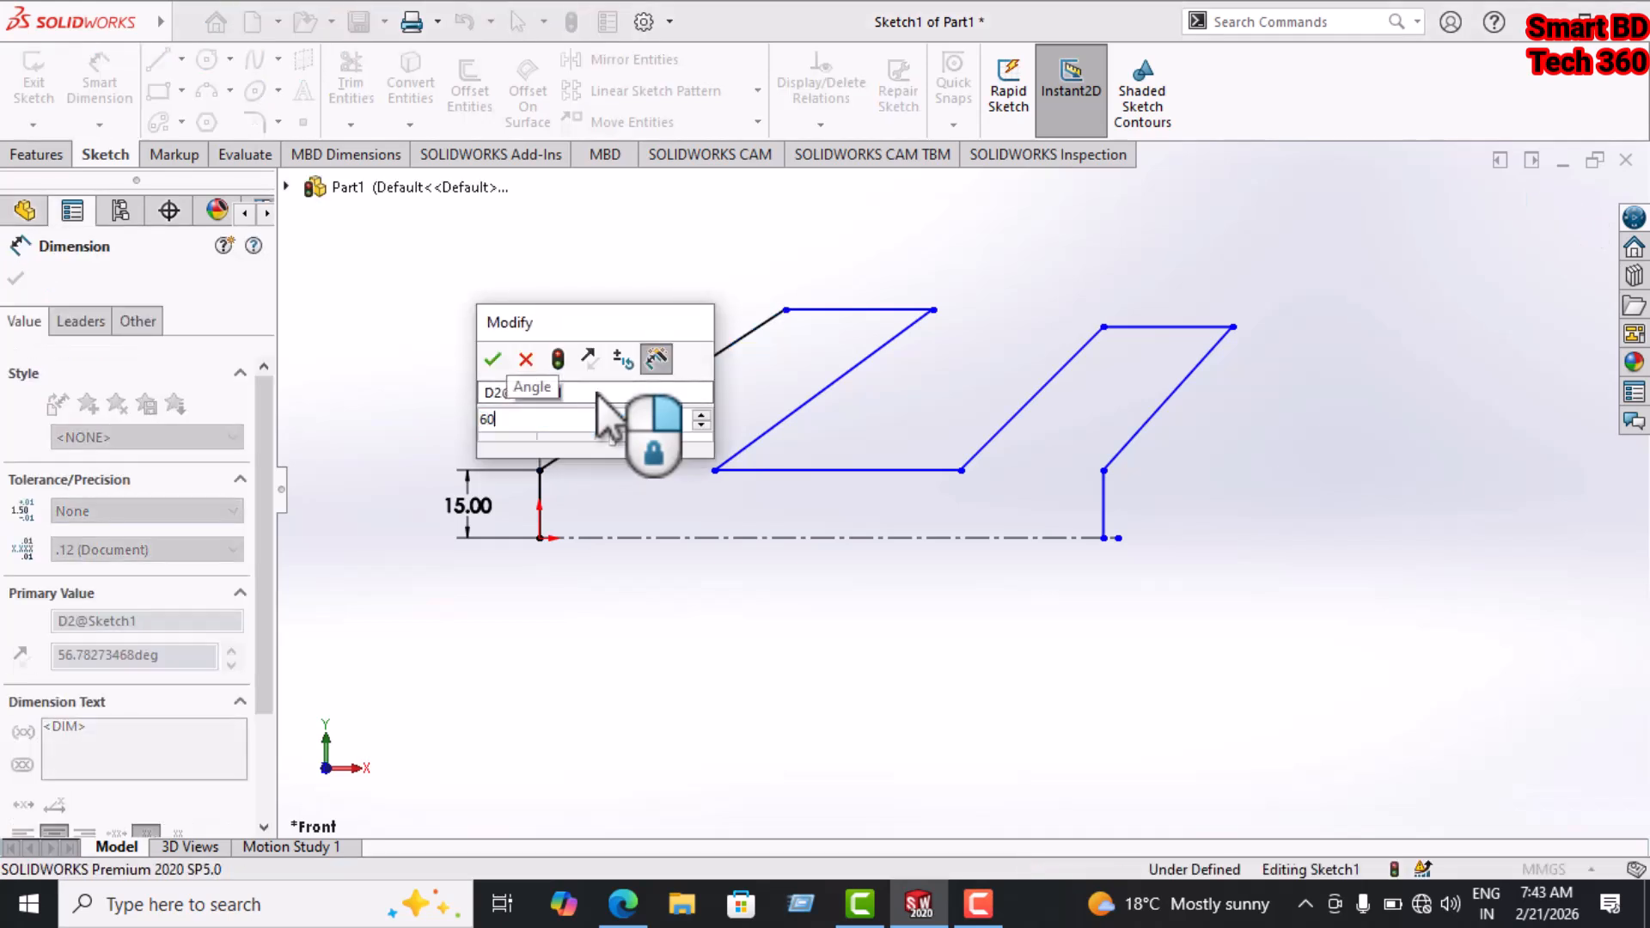
click(762, 626)
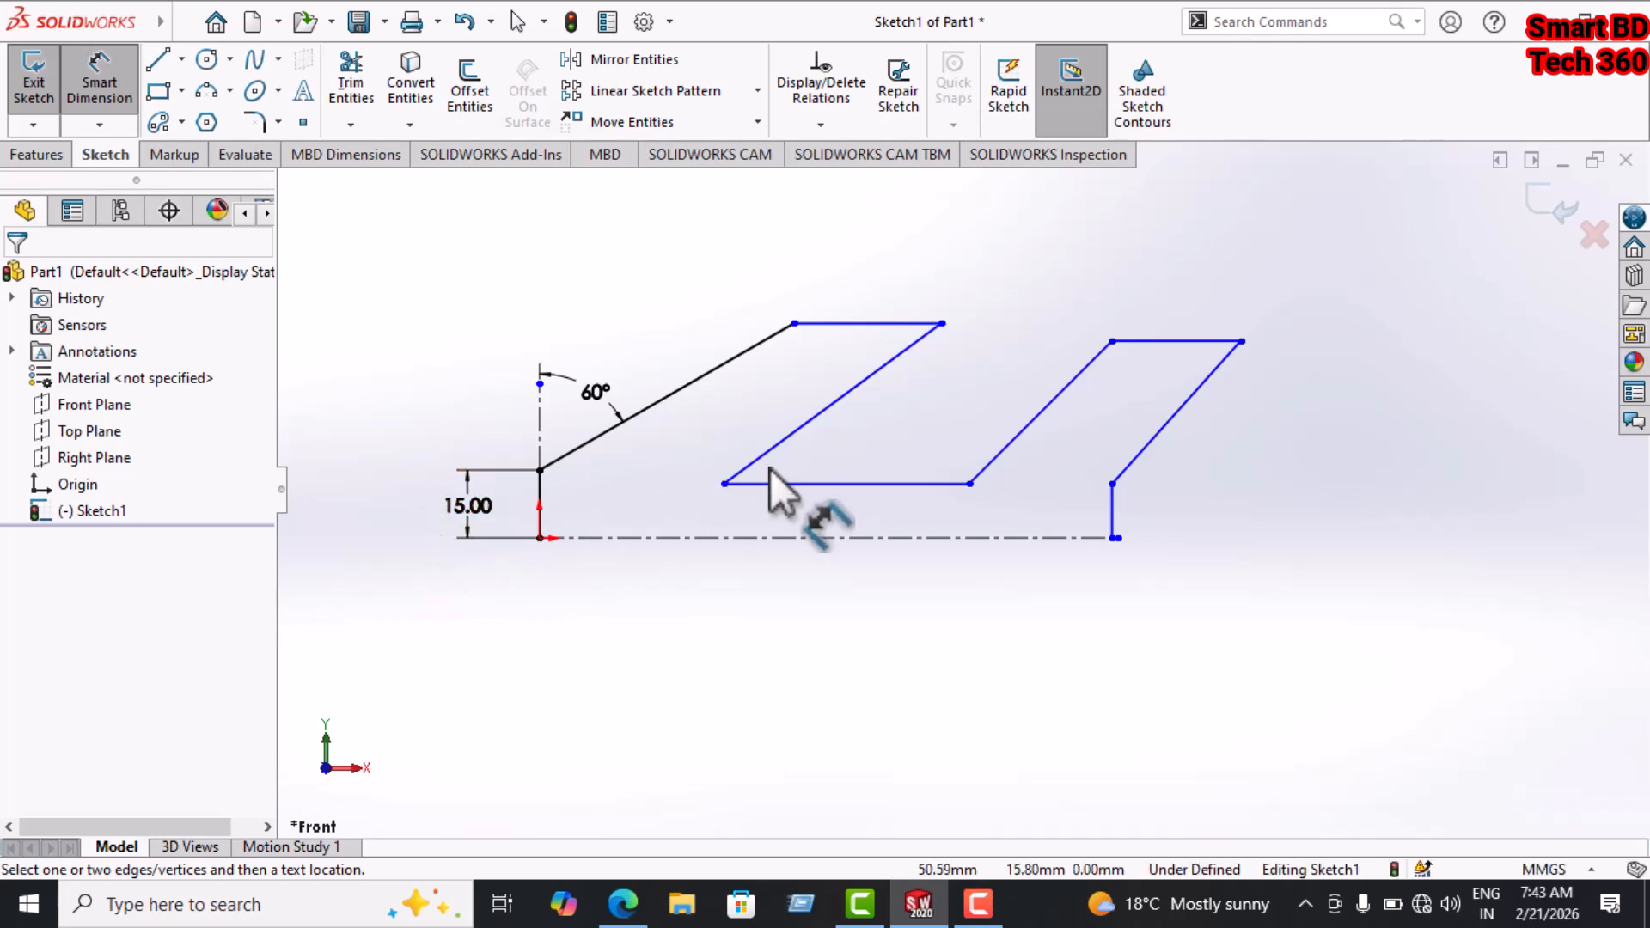
Dimension the left arm's upper horizontal edge to 50 mm.
click(794, 323)
click(943, 323)
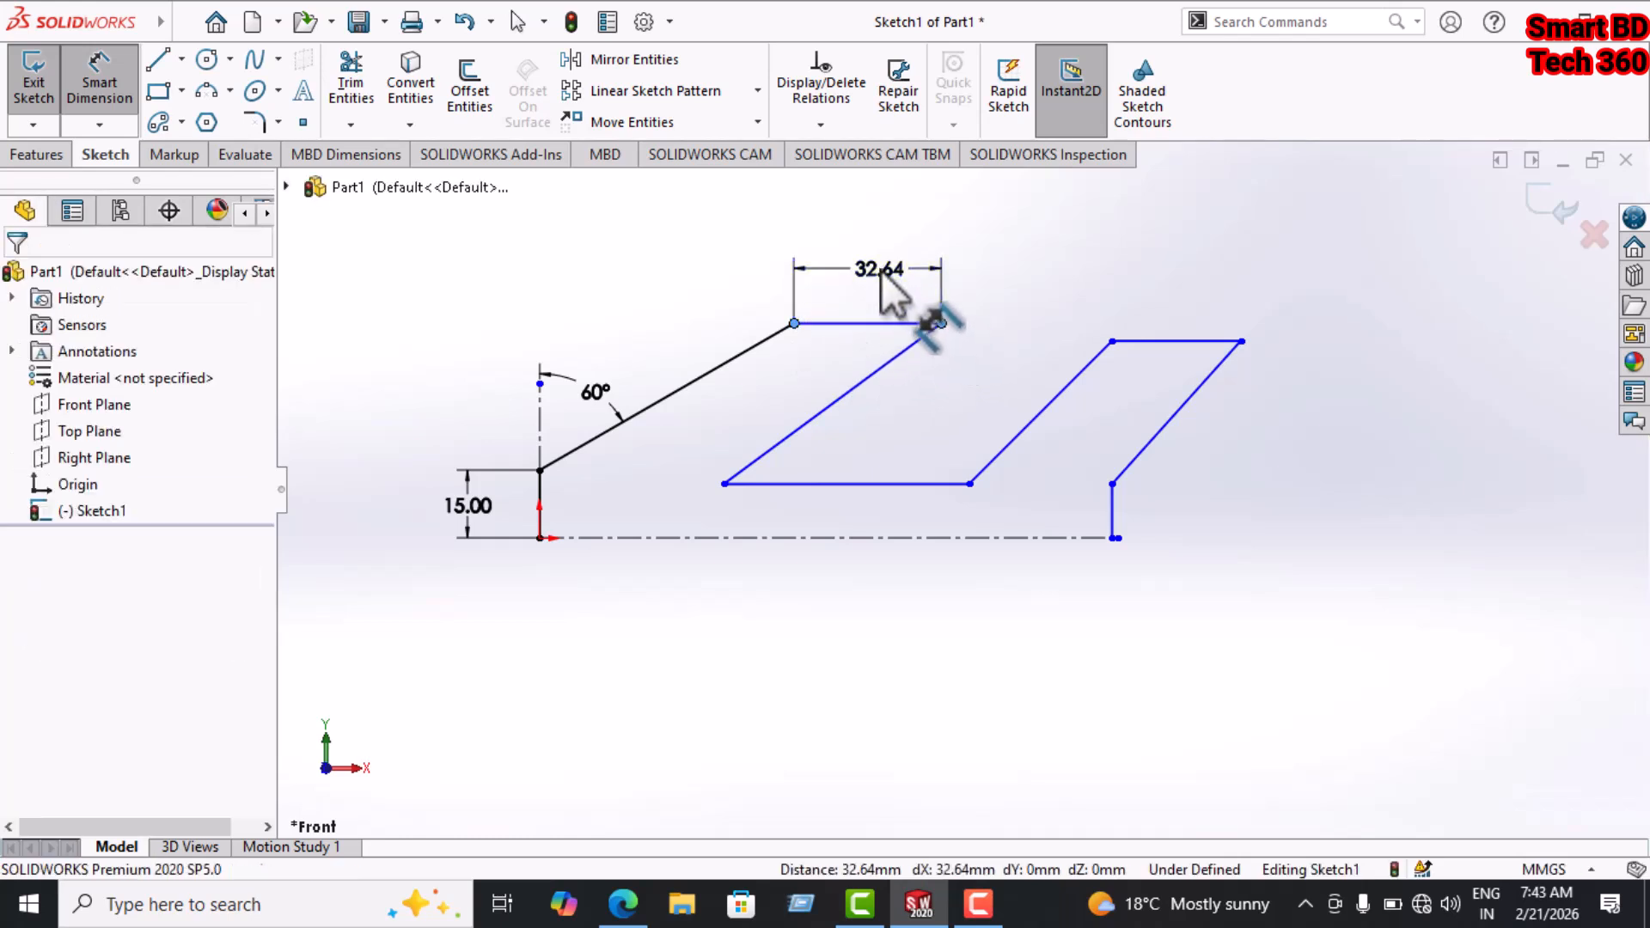
click(880, 270)
text(50)
key(Return)
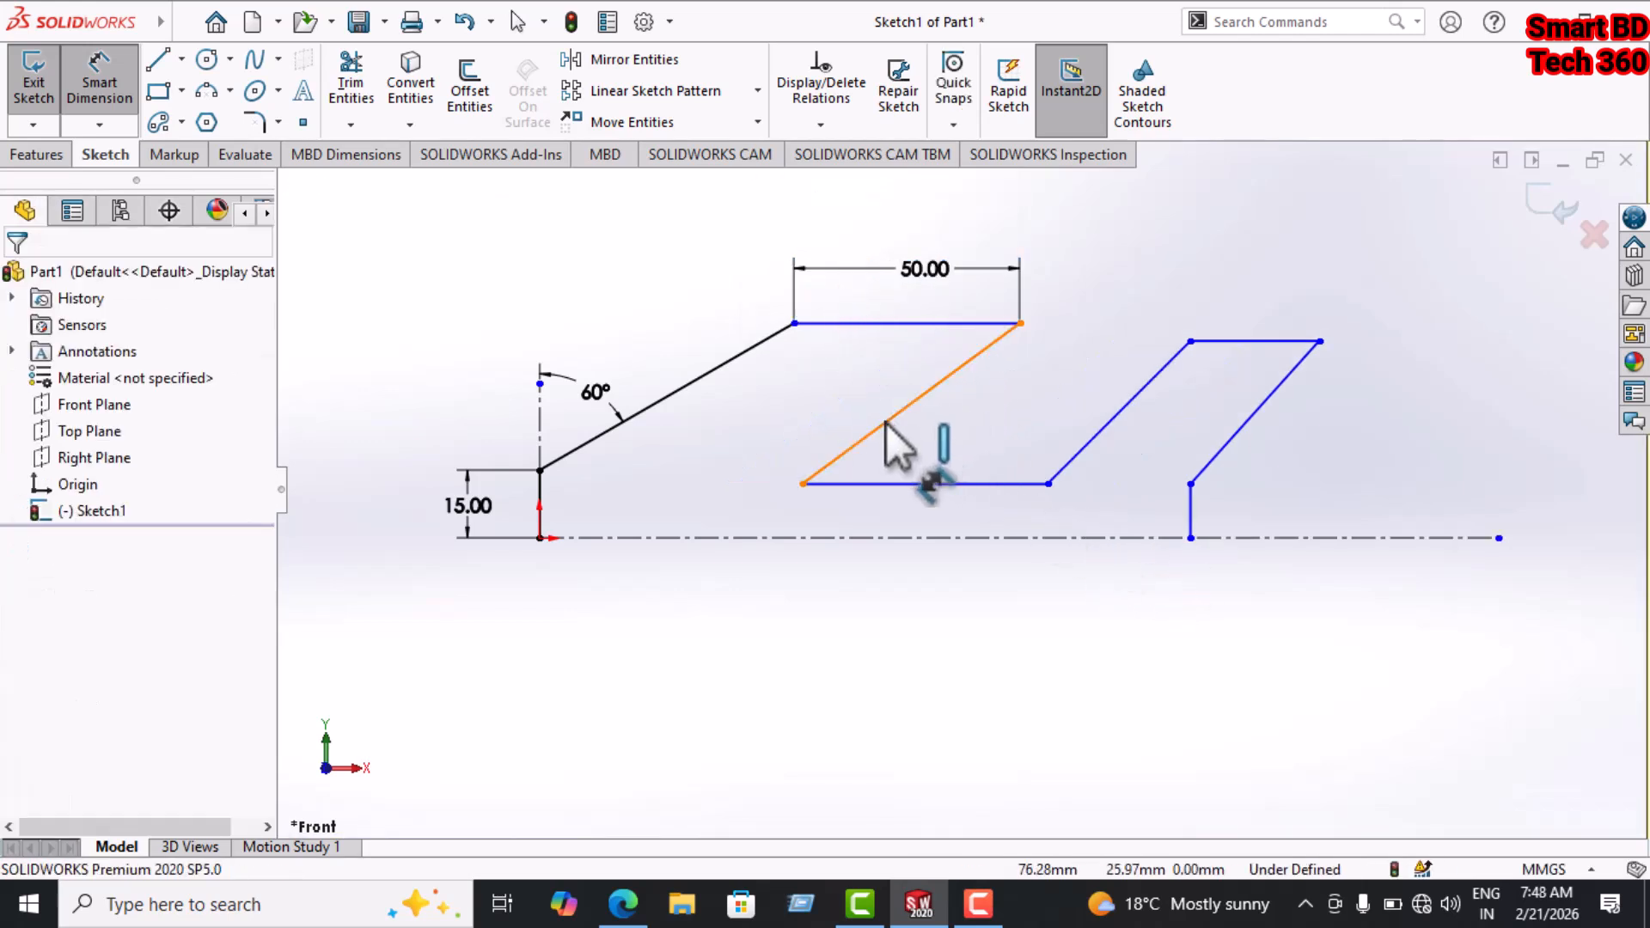
Dimension the angle between the left arm's returning slope and the horizontal middle edge to 30°.
click(889, 419)
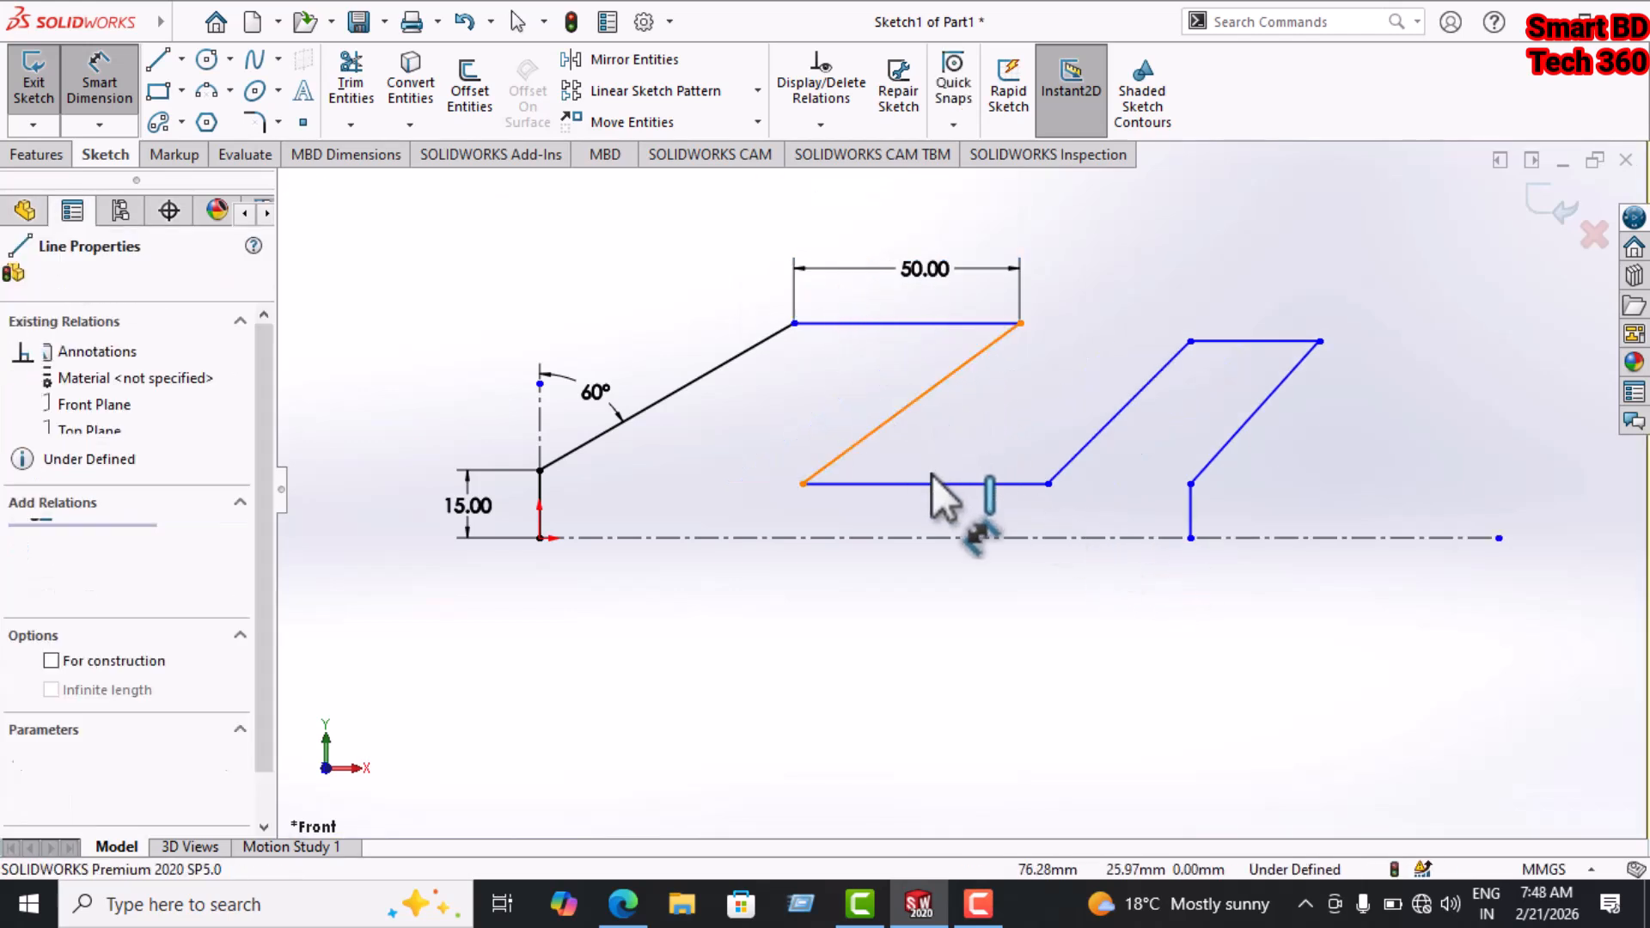
click(930, 479)
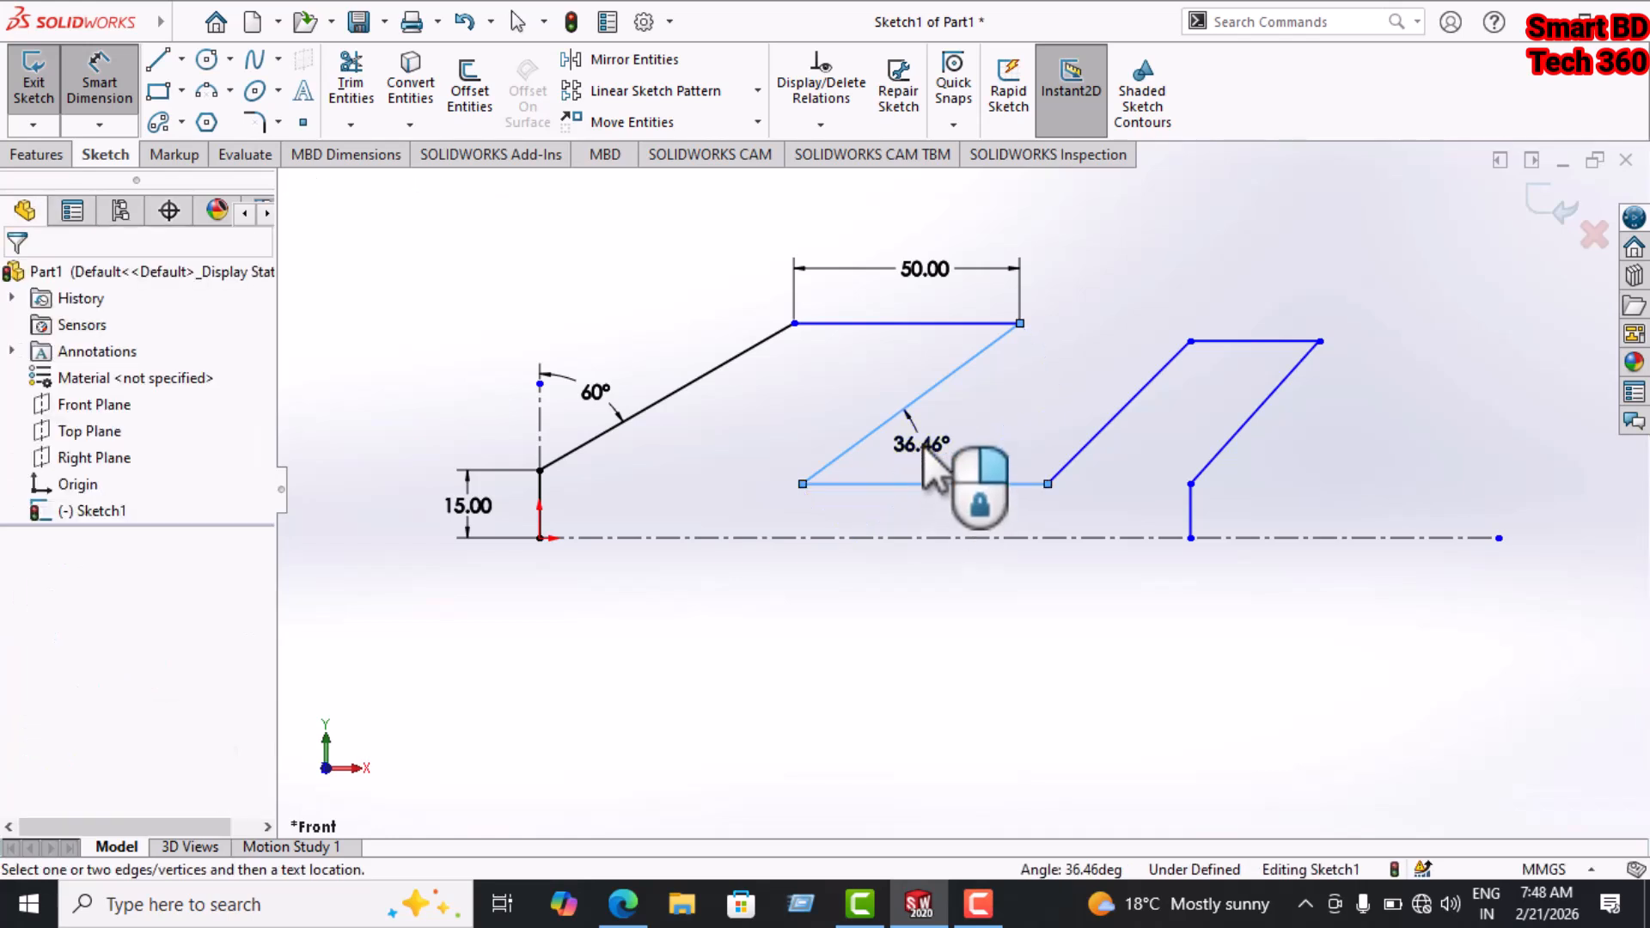
click(923, 446)
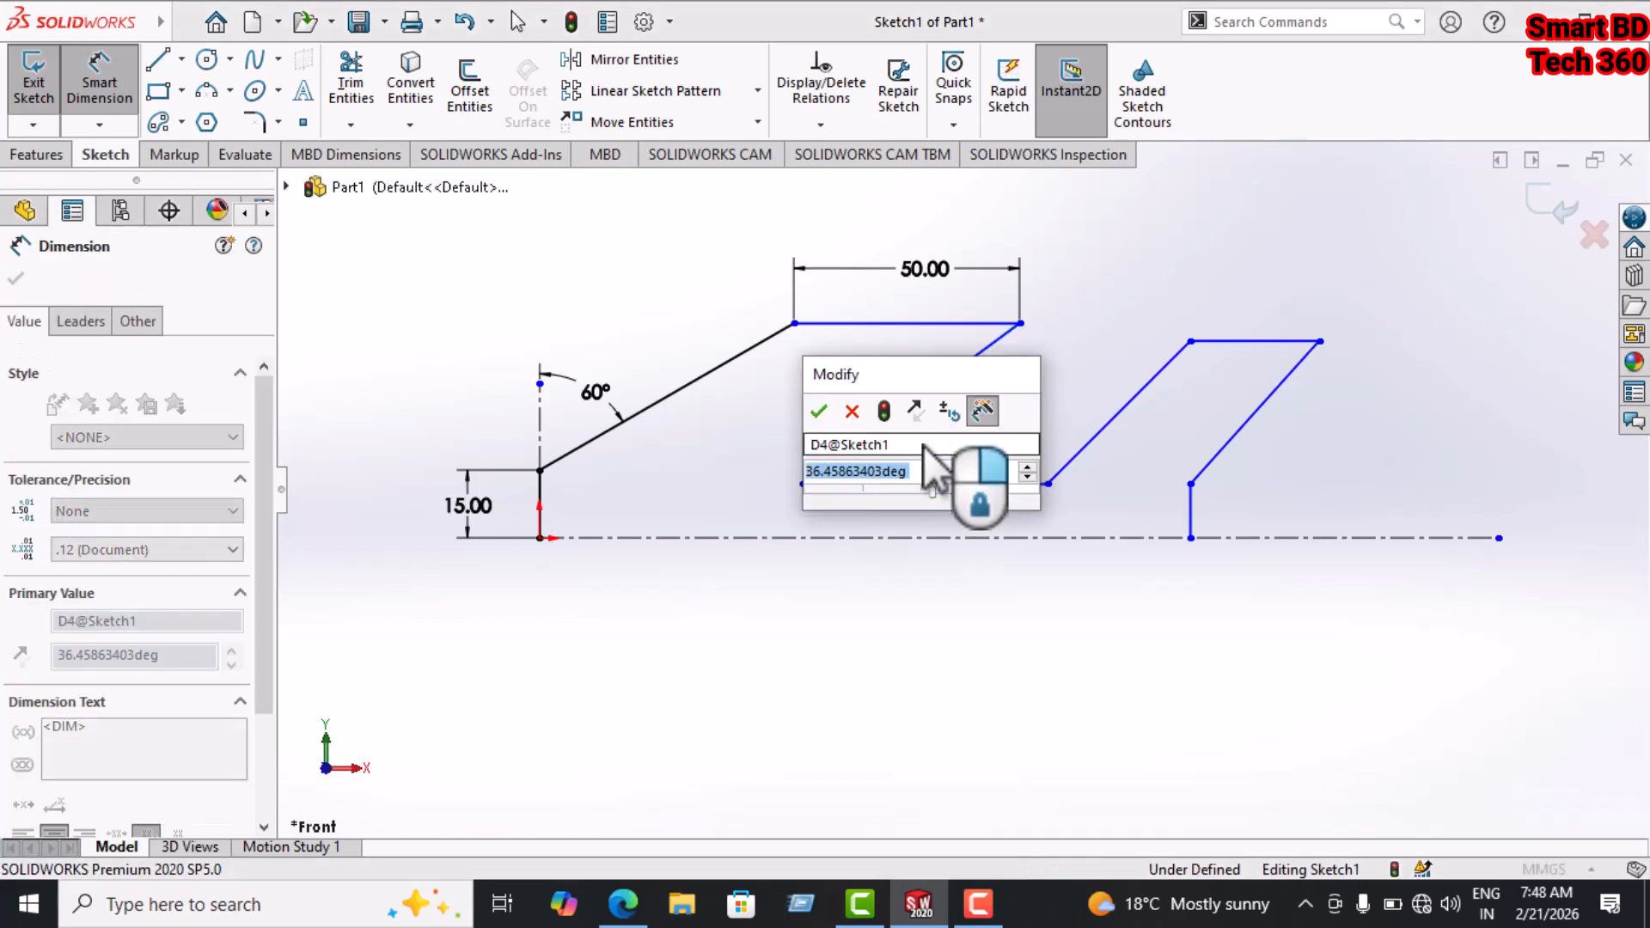
text(30)
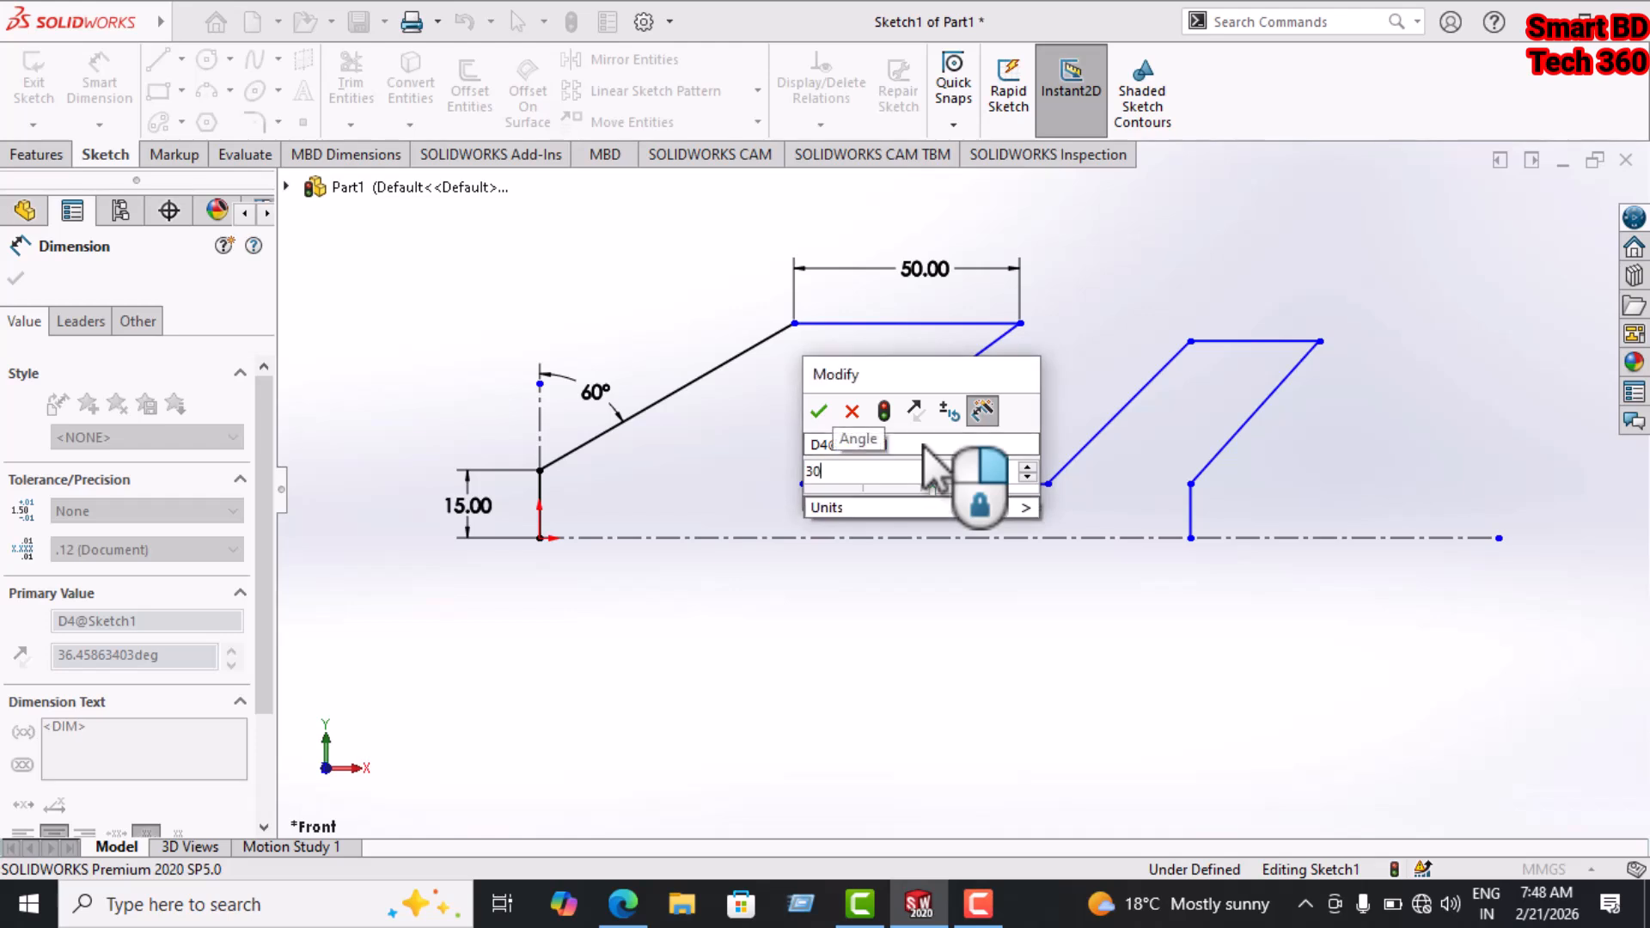
key(Return)
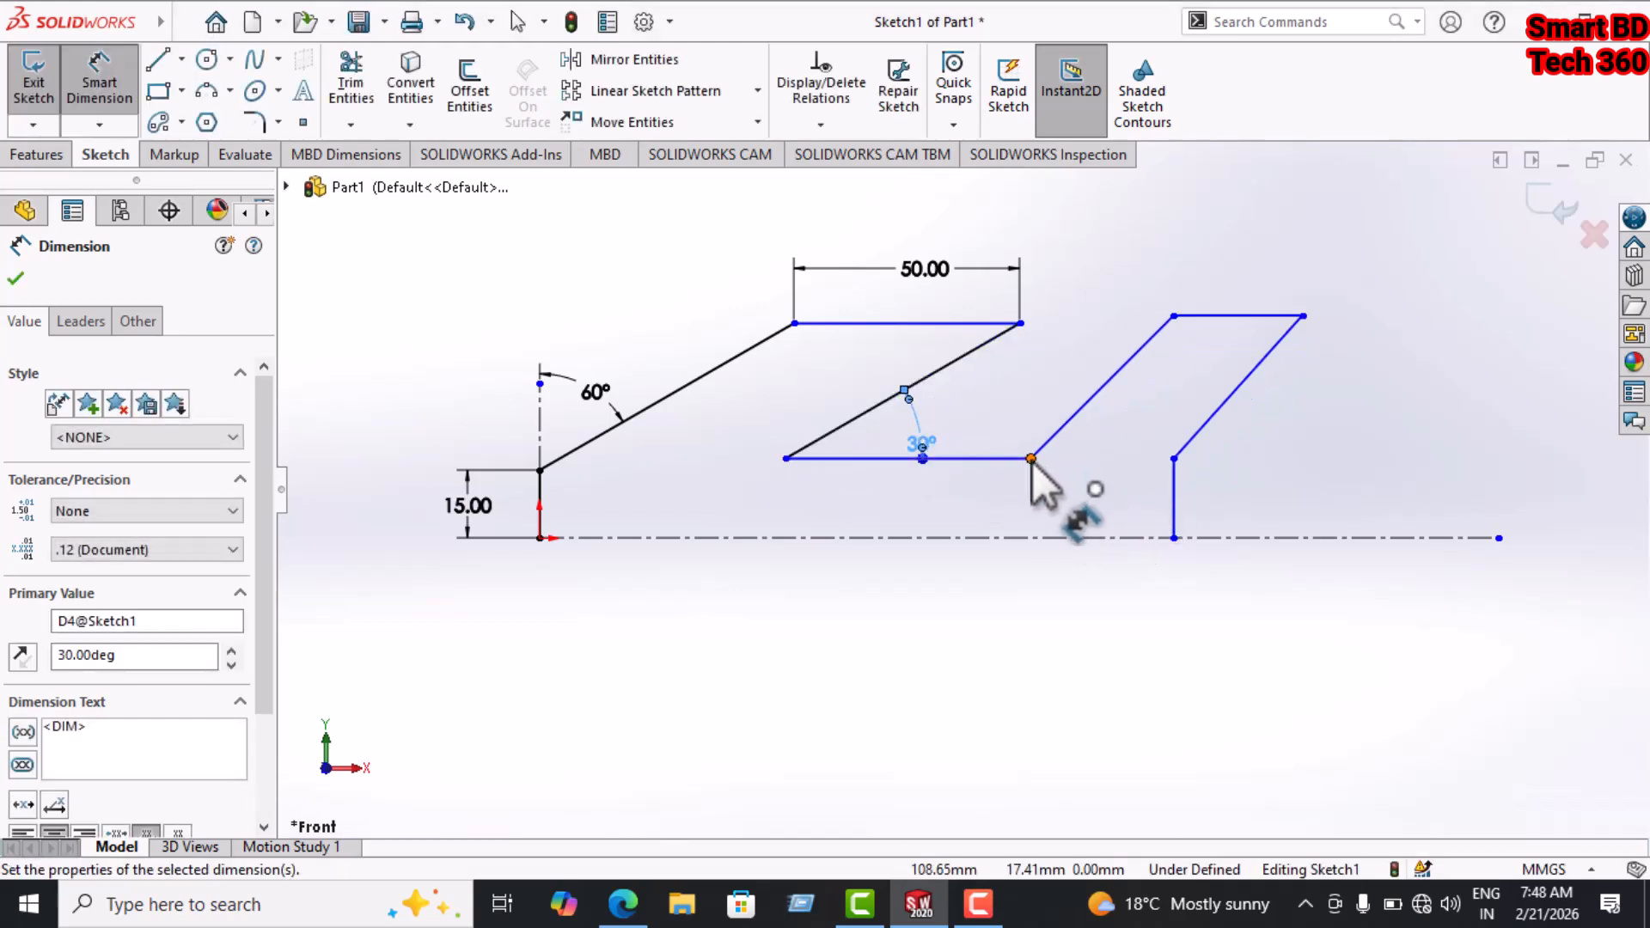
Dimension the horizontal middle edge between the two arms to 100 mm.
click(1031, 459)
click(786, 458)
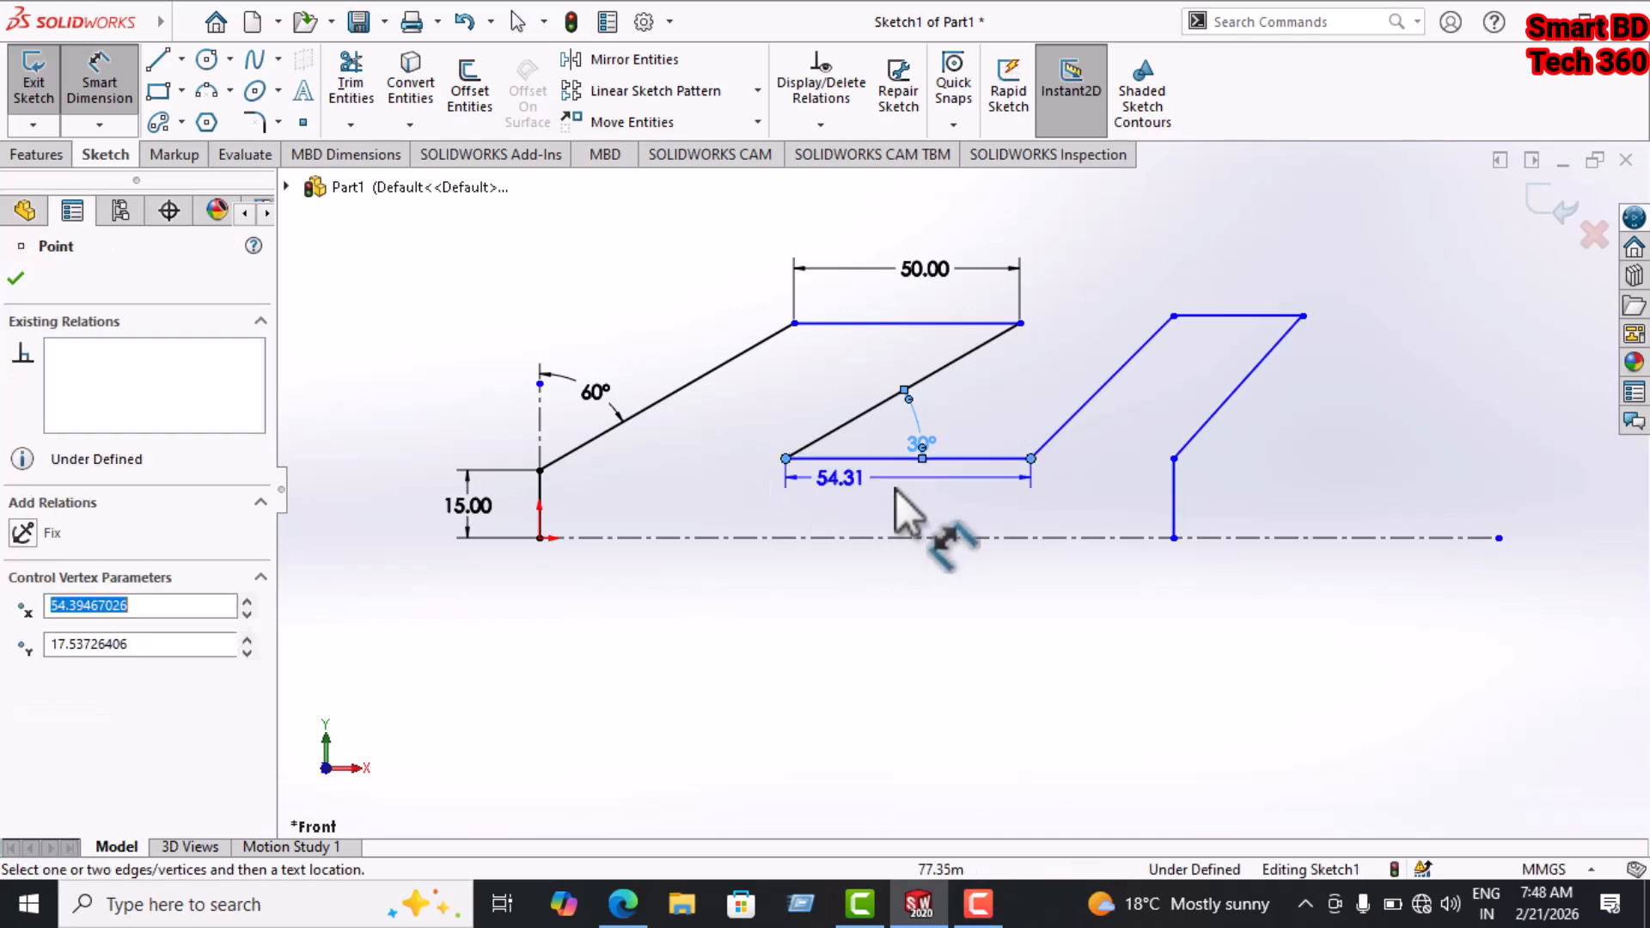
click(914, 502)
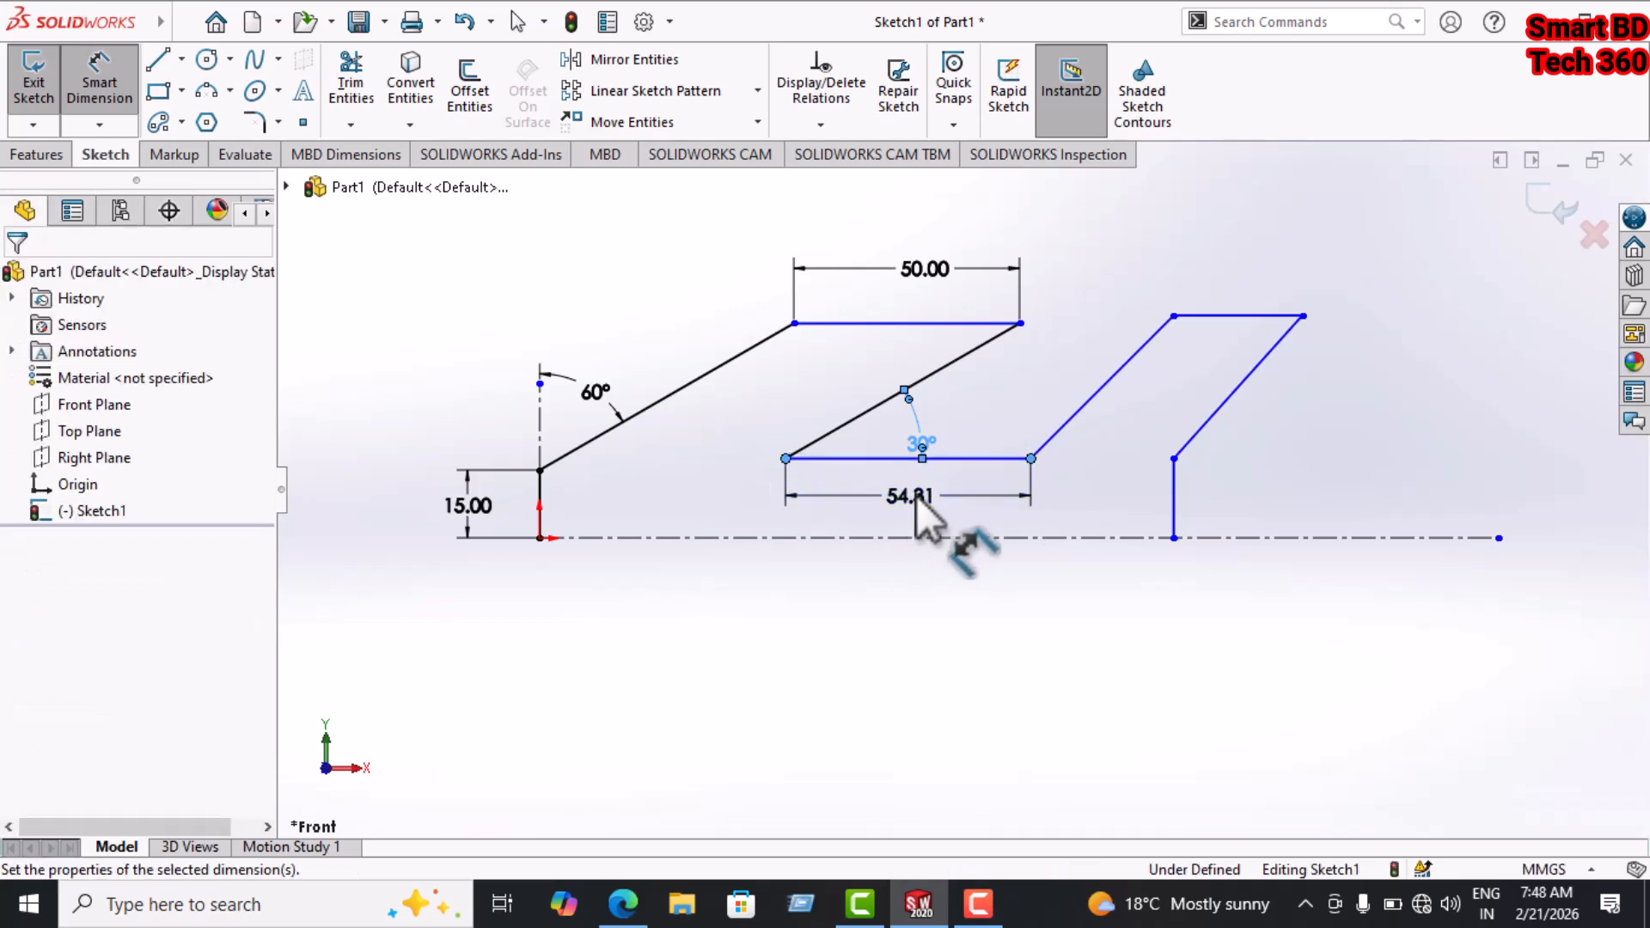
text(100)
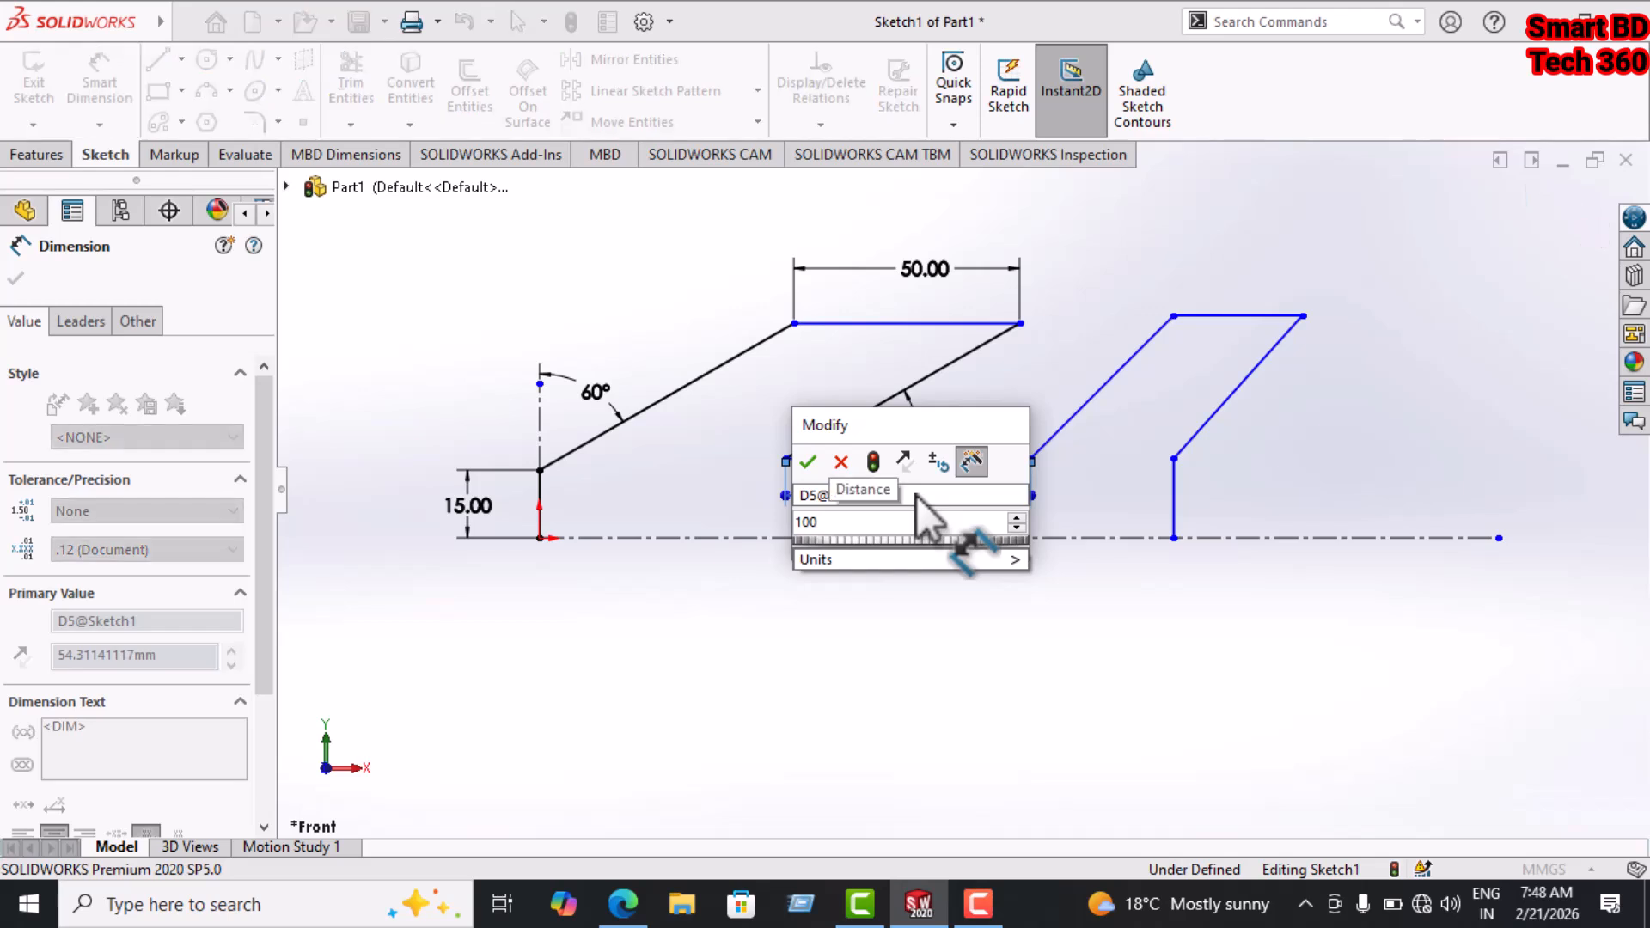
key(Return)
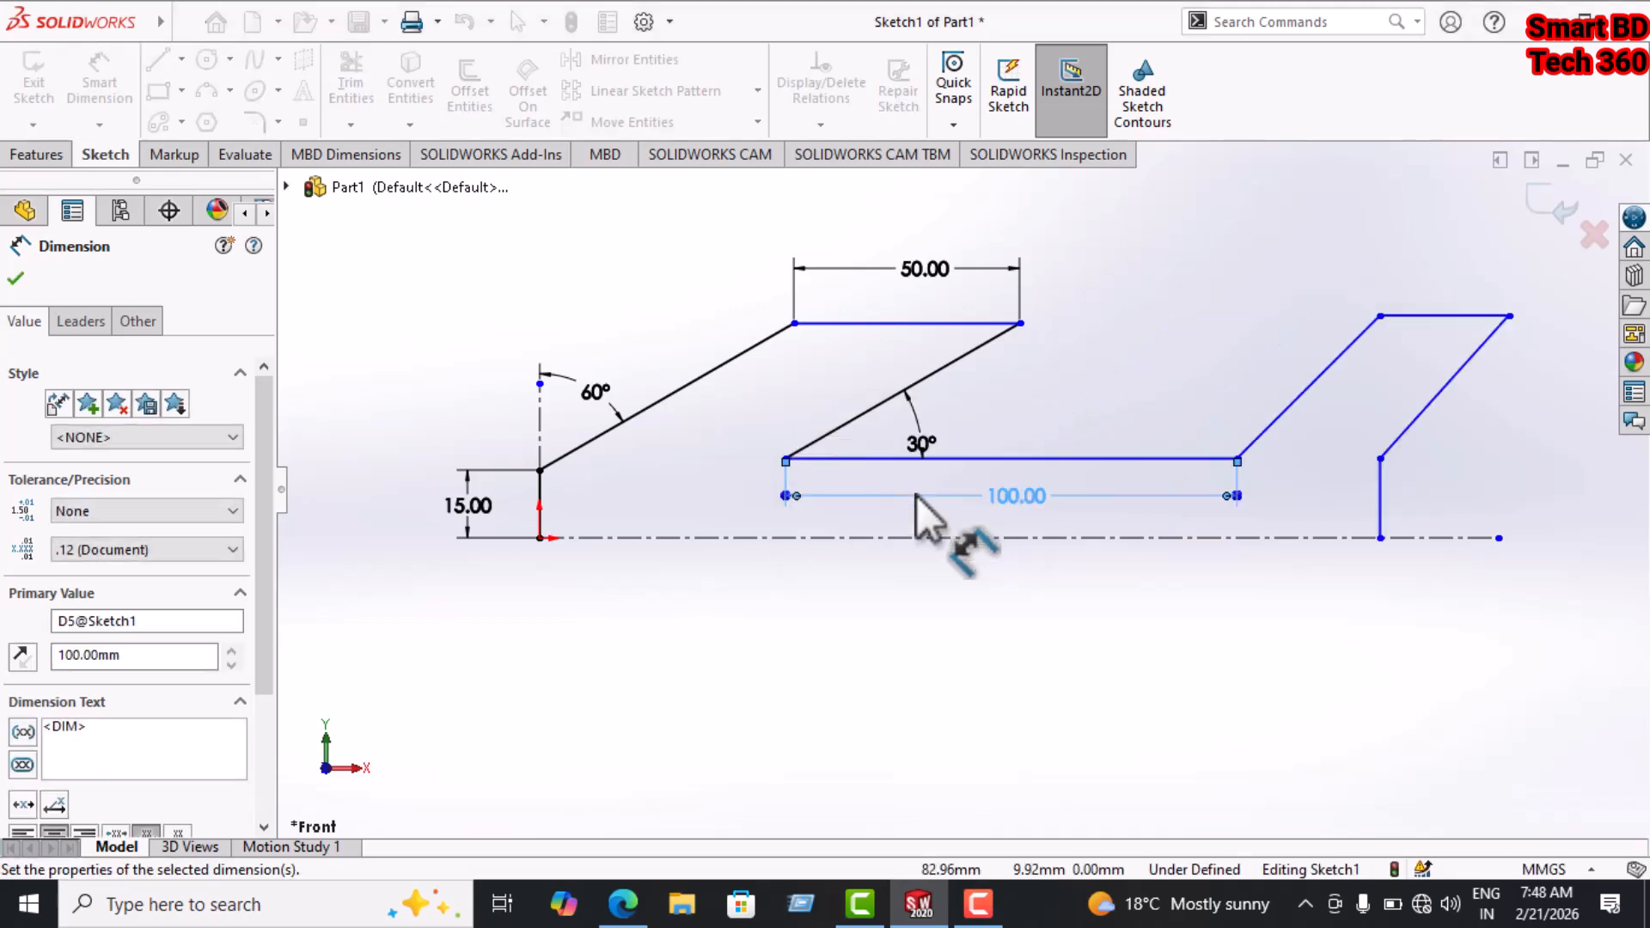
click(1502, 476)
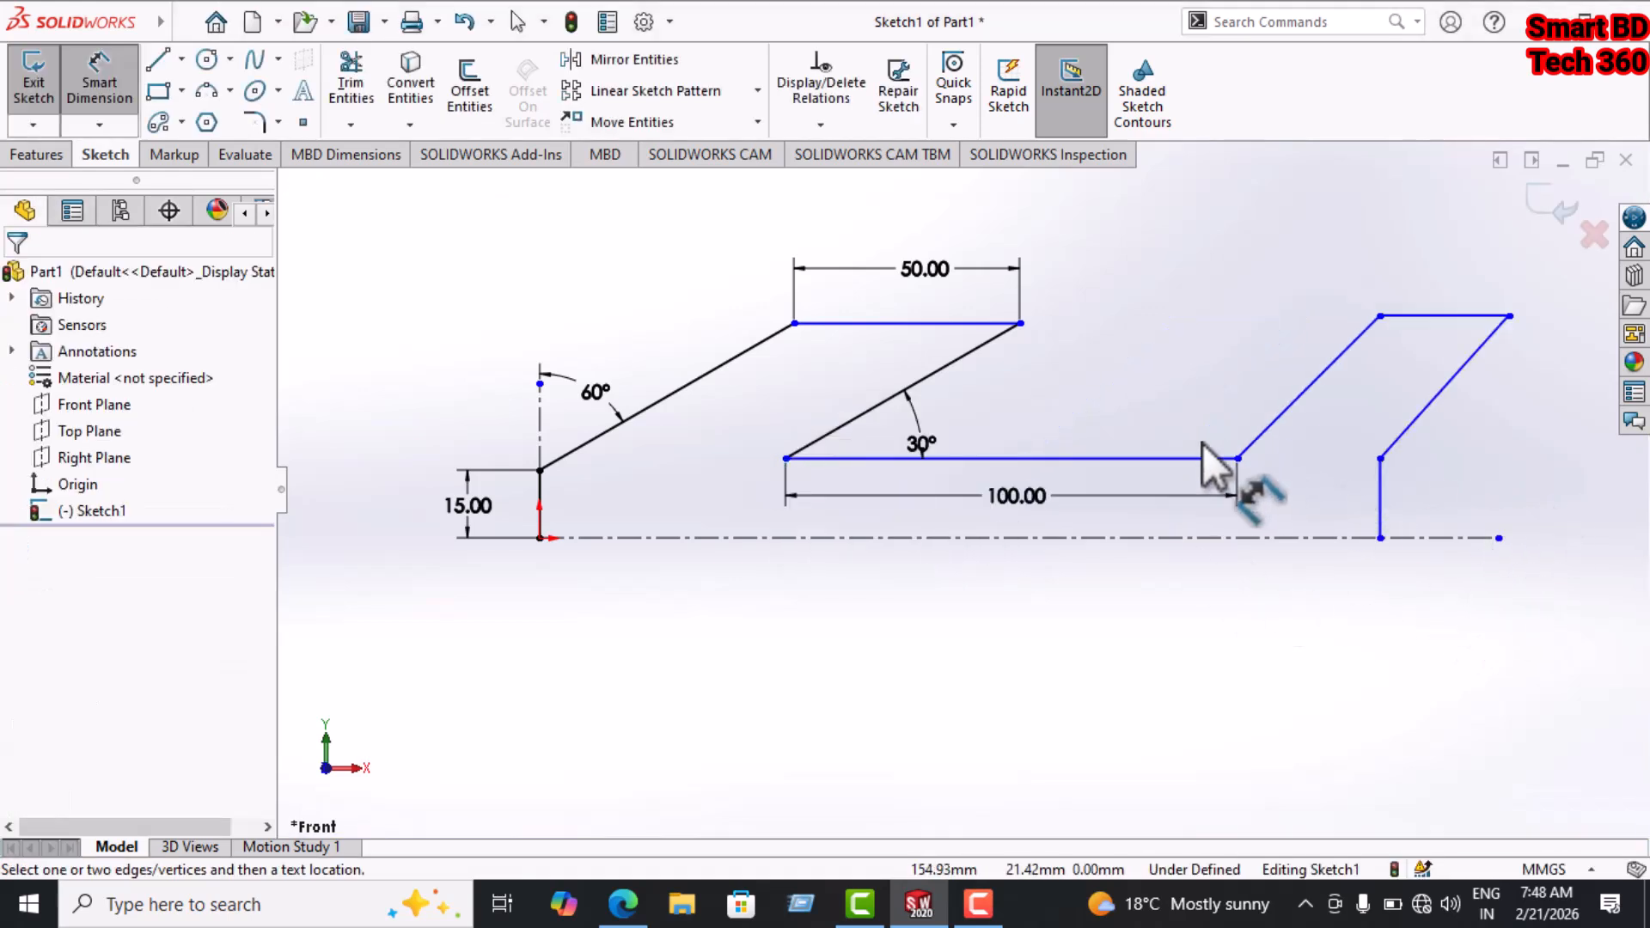
Dimension the angle between the middle edge and the right arm's rising edge at 135°.
click(1130, 458)
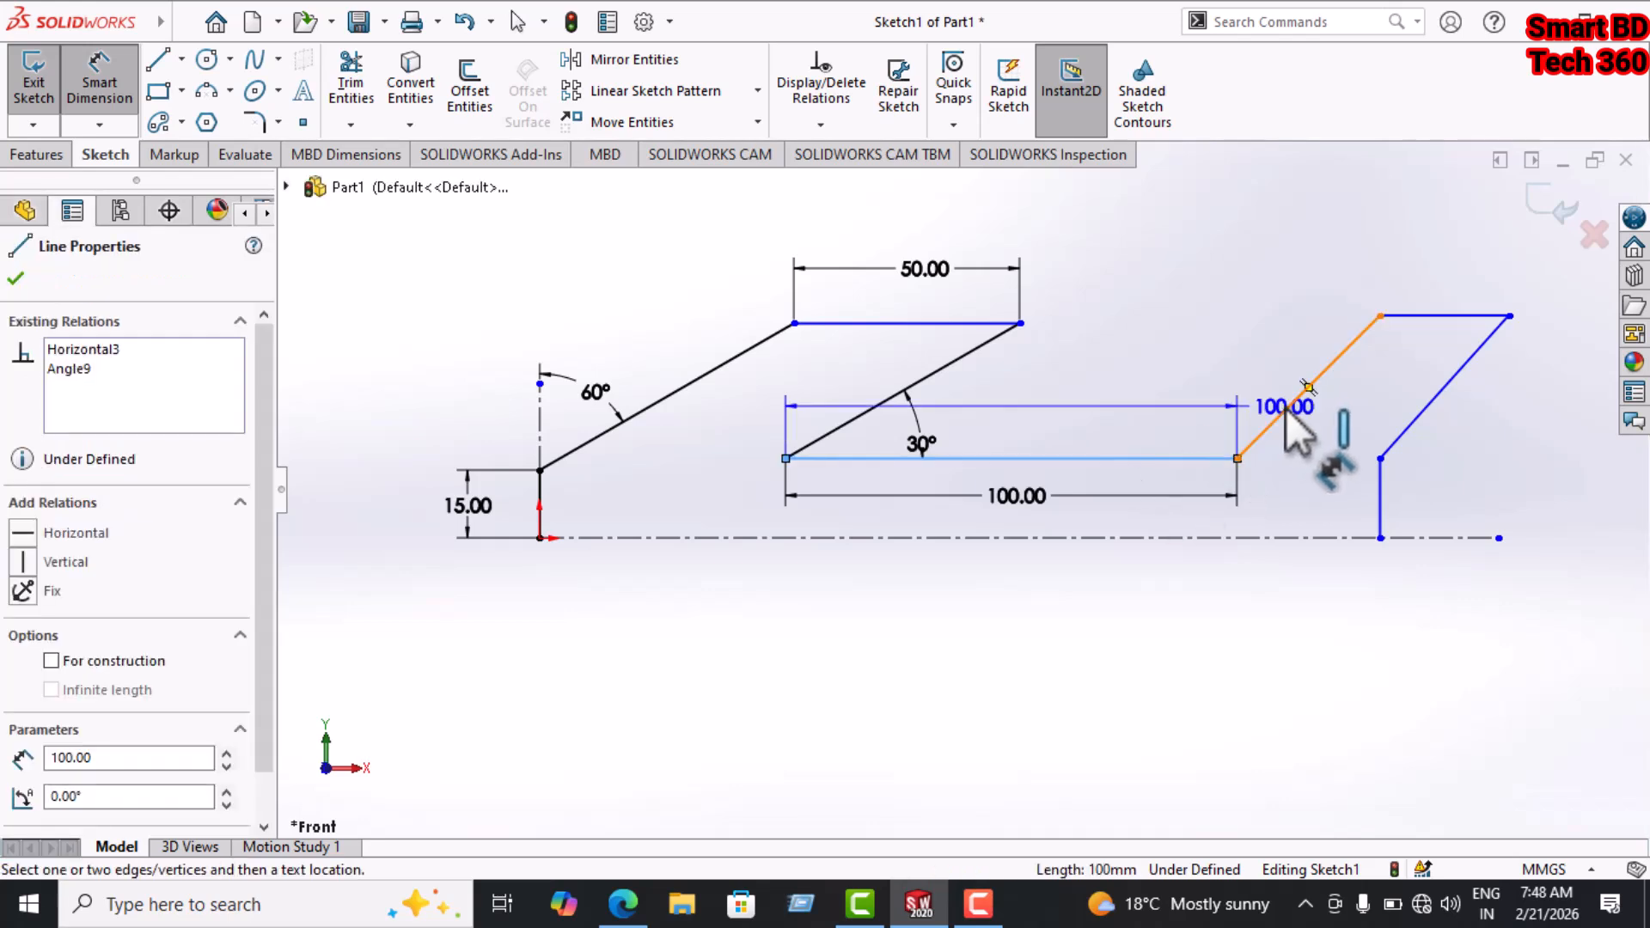
click(1287, 411)
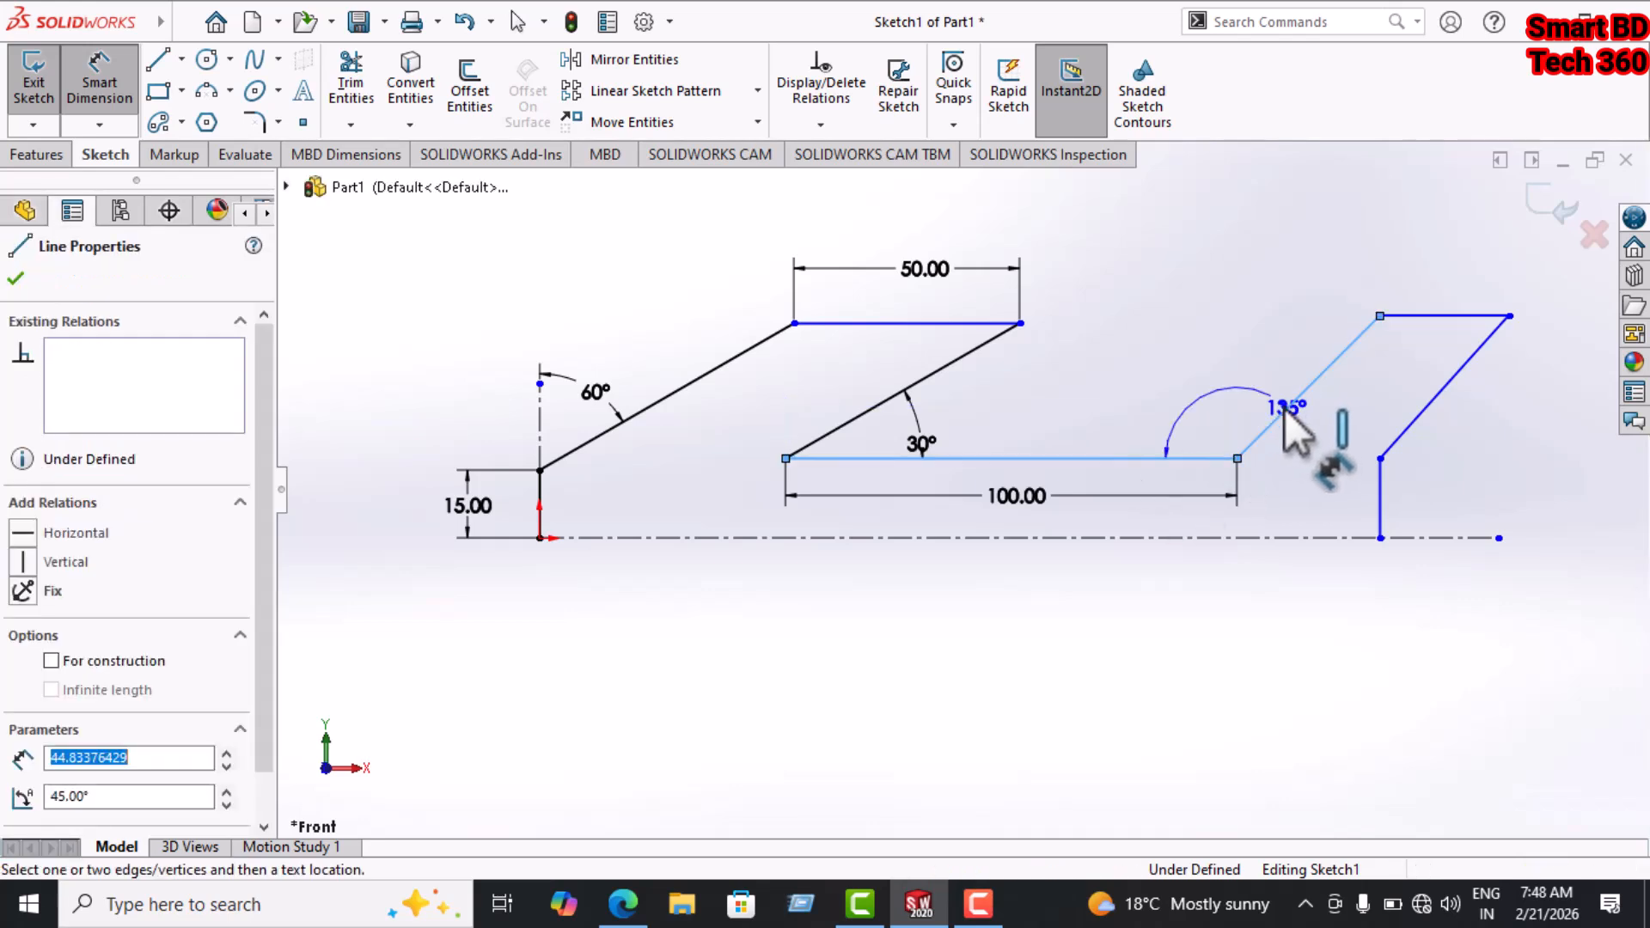
click(1217, 428)
click(1240, 449)
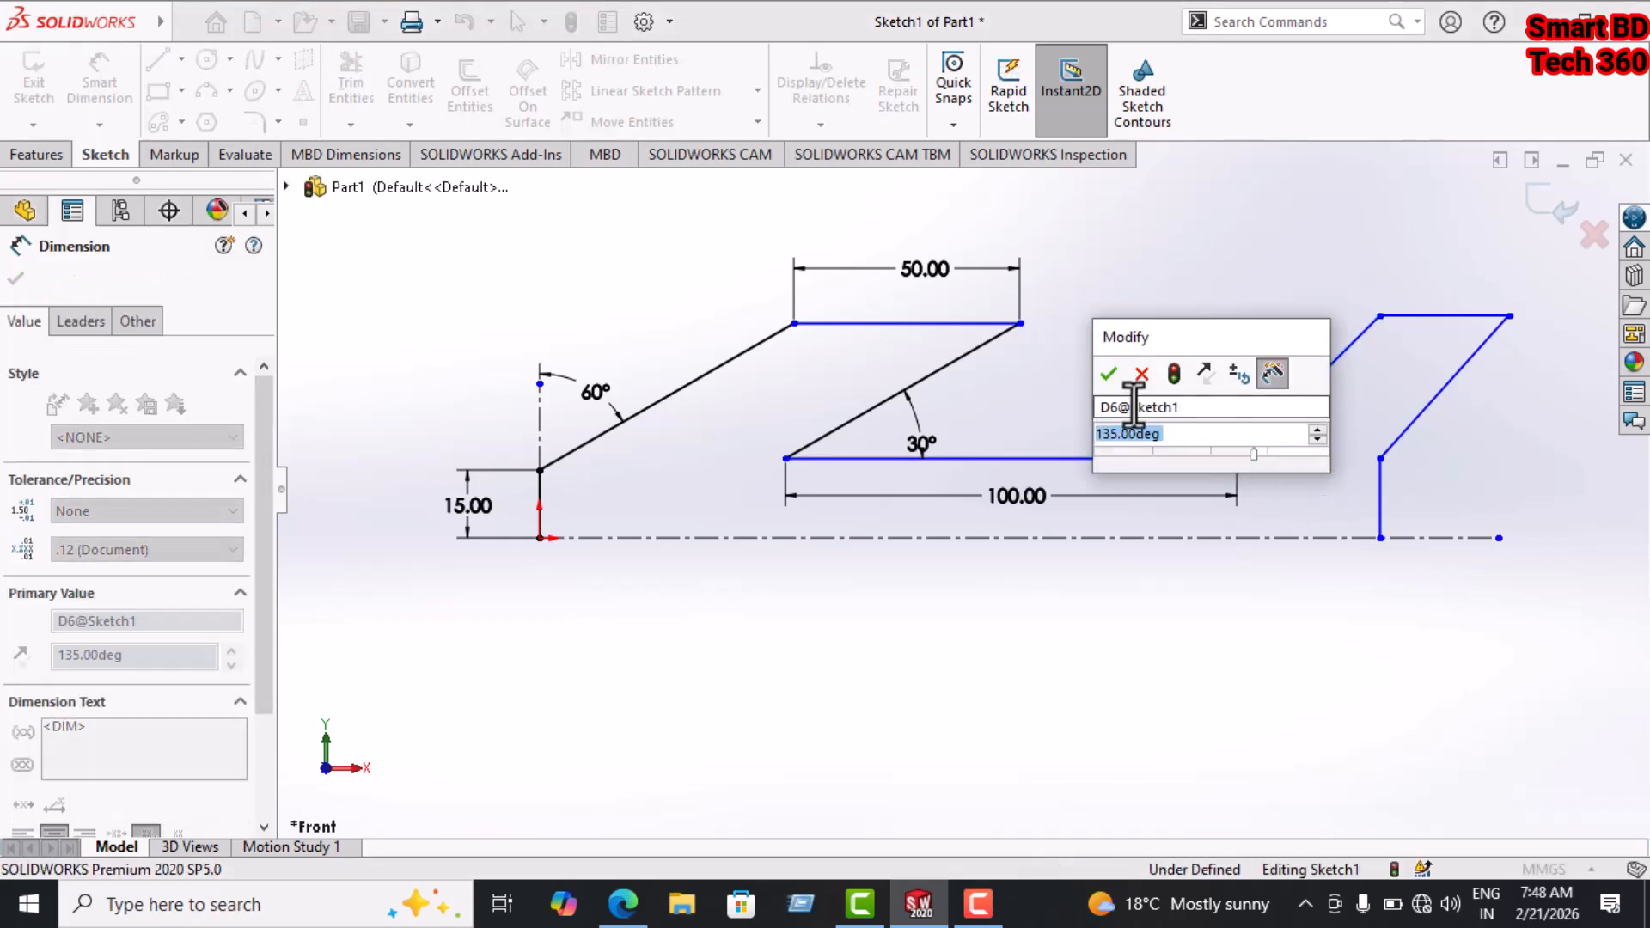
click(1107, 373)
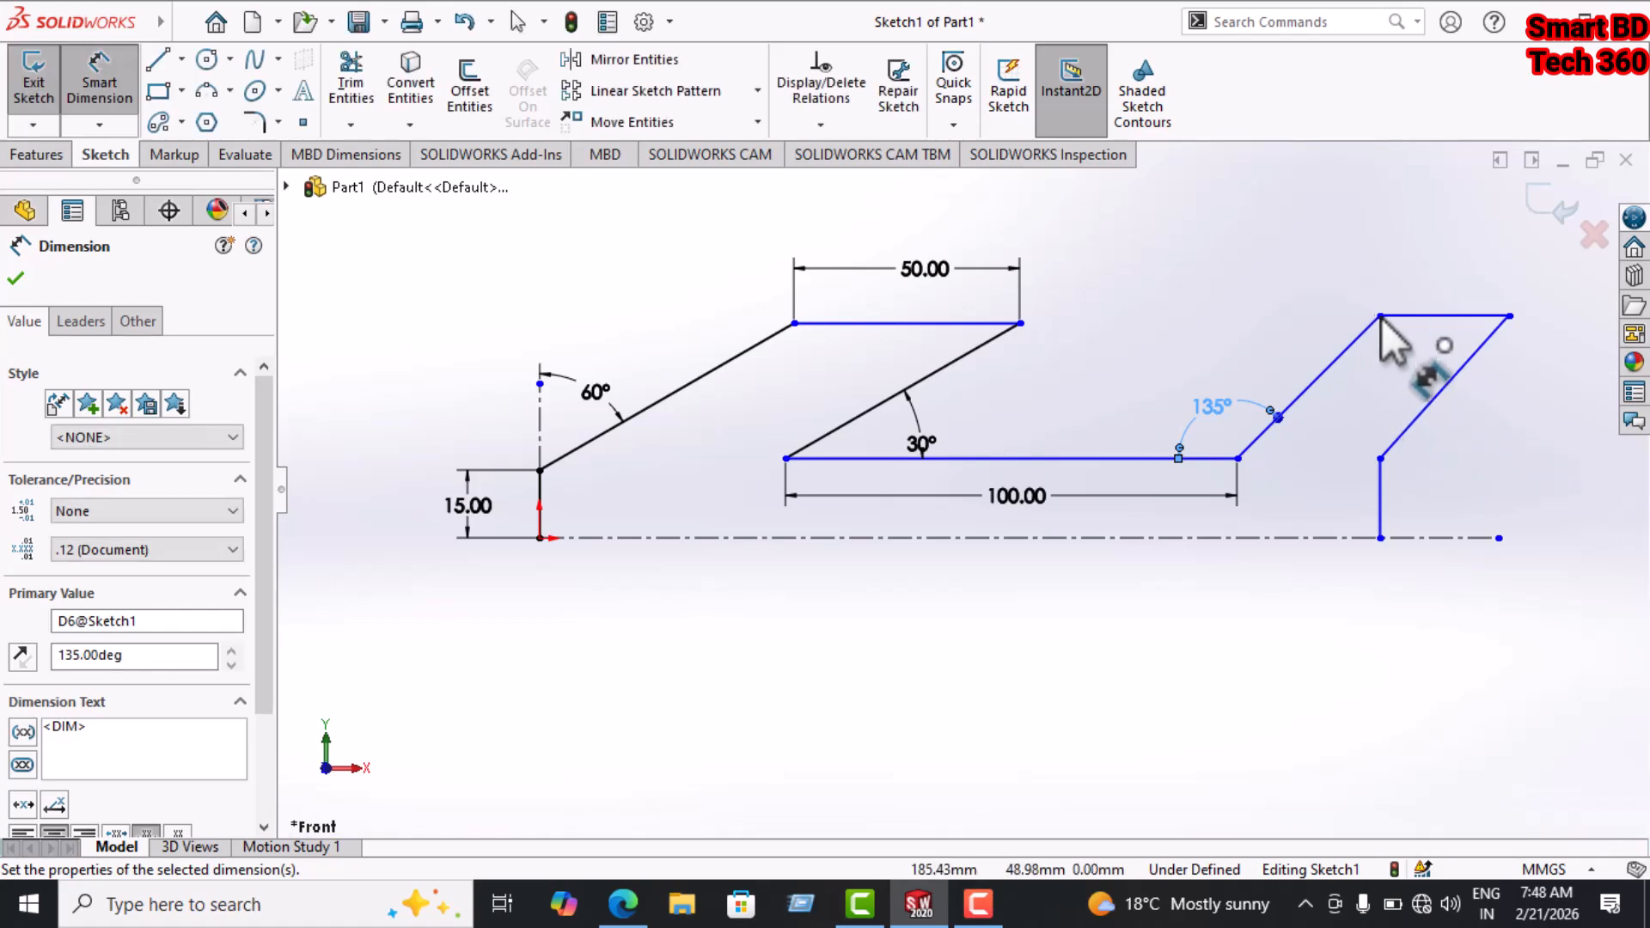
Dimension the right arm's upper horizontal edge to 50 mm.
click(1510, 316)
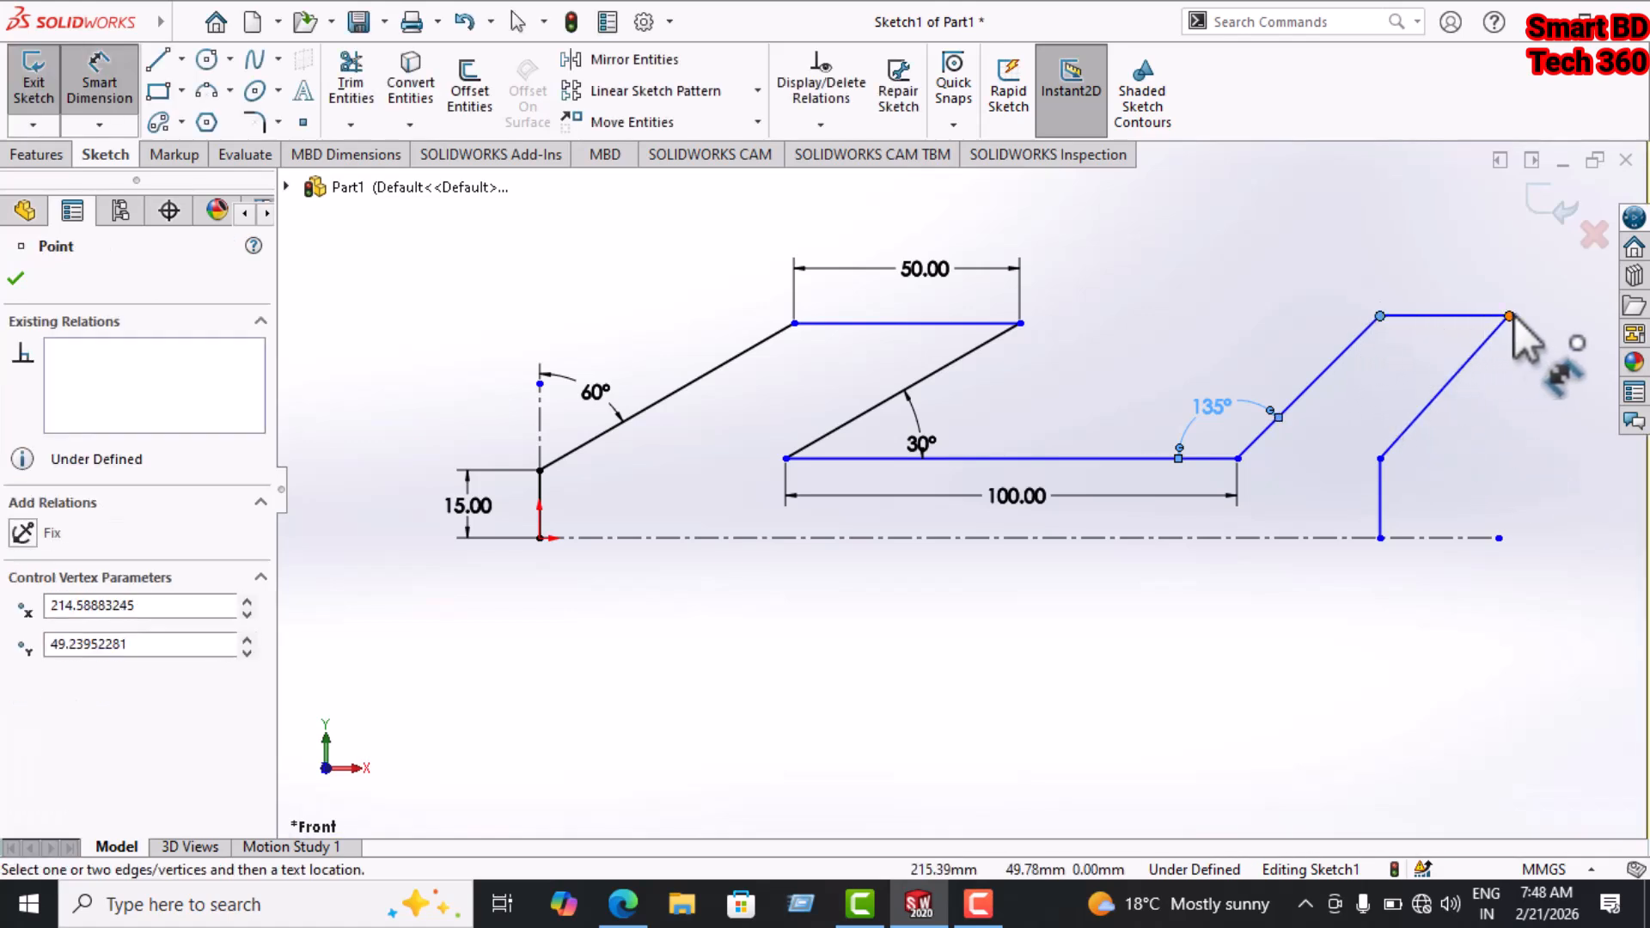
click(1443, 276)
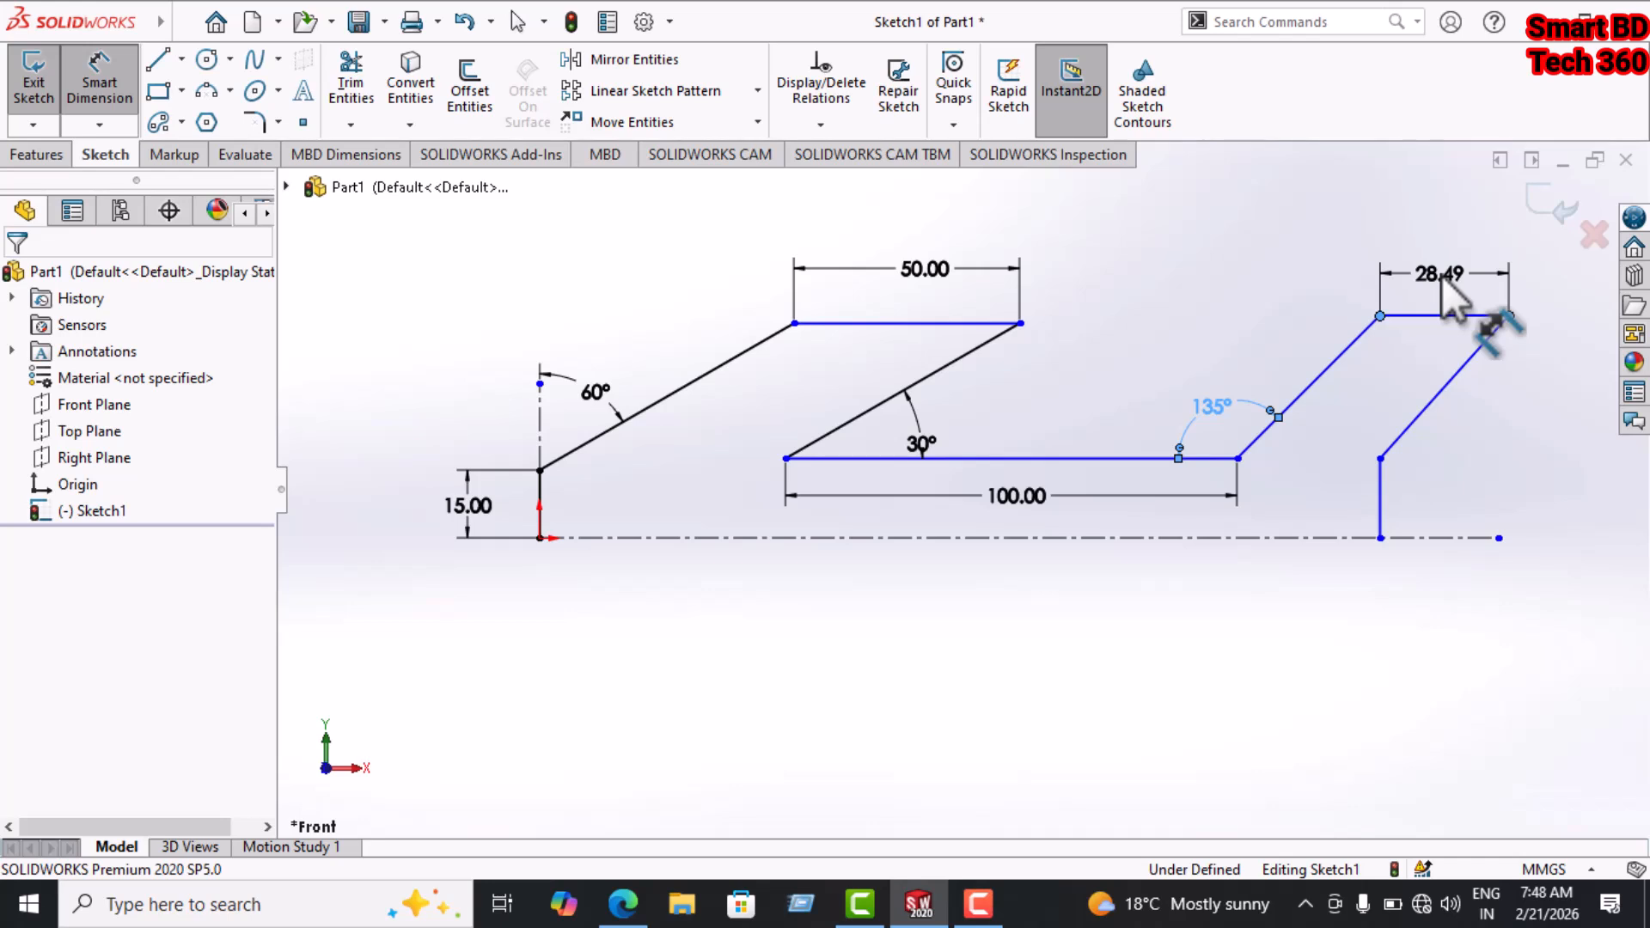
text(30)
key(Return)
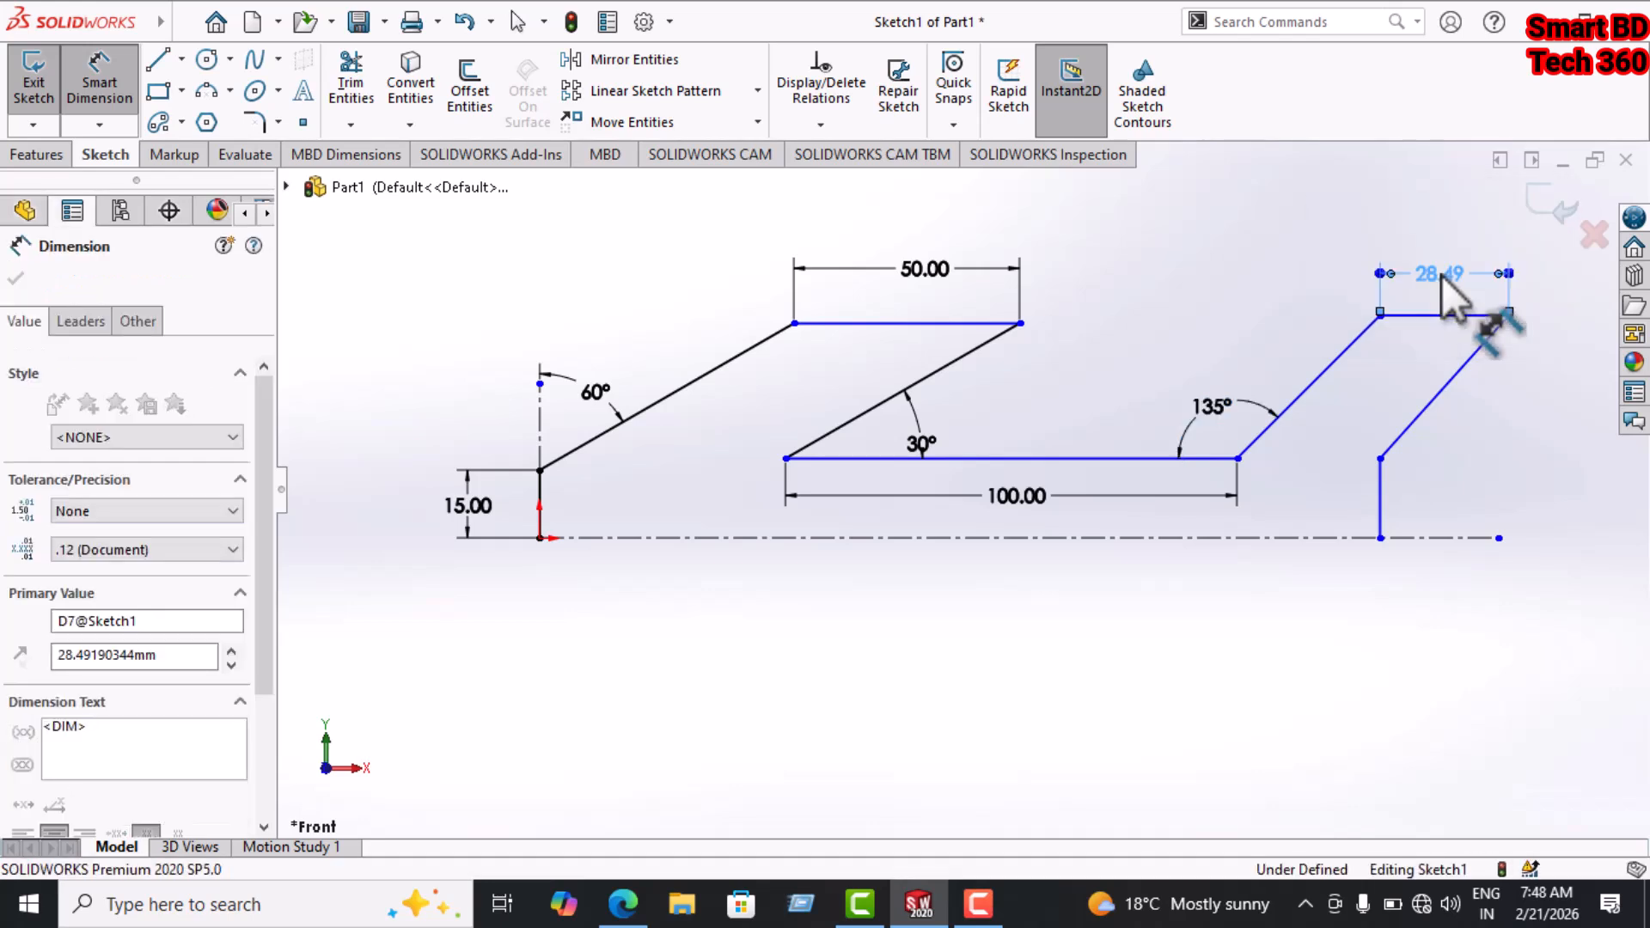
click(1531, 522)
key(f)
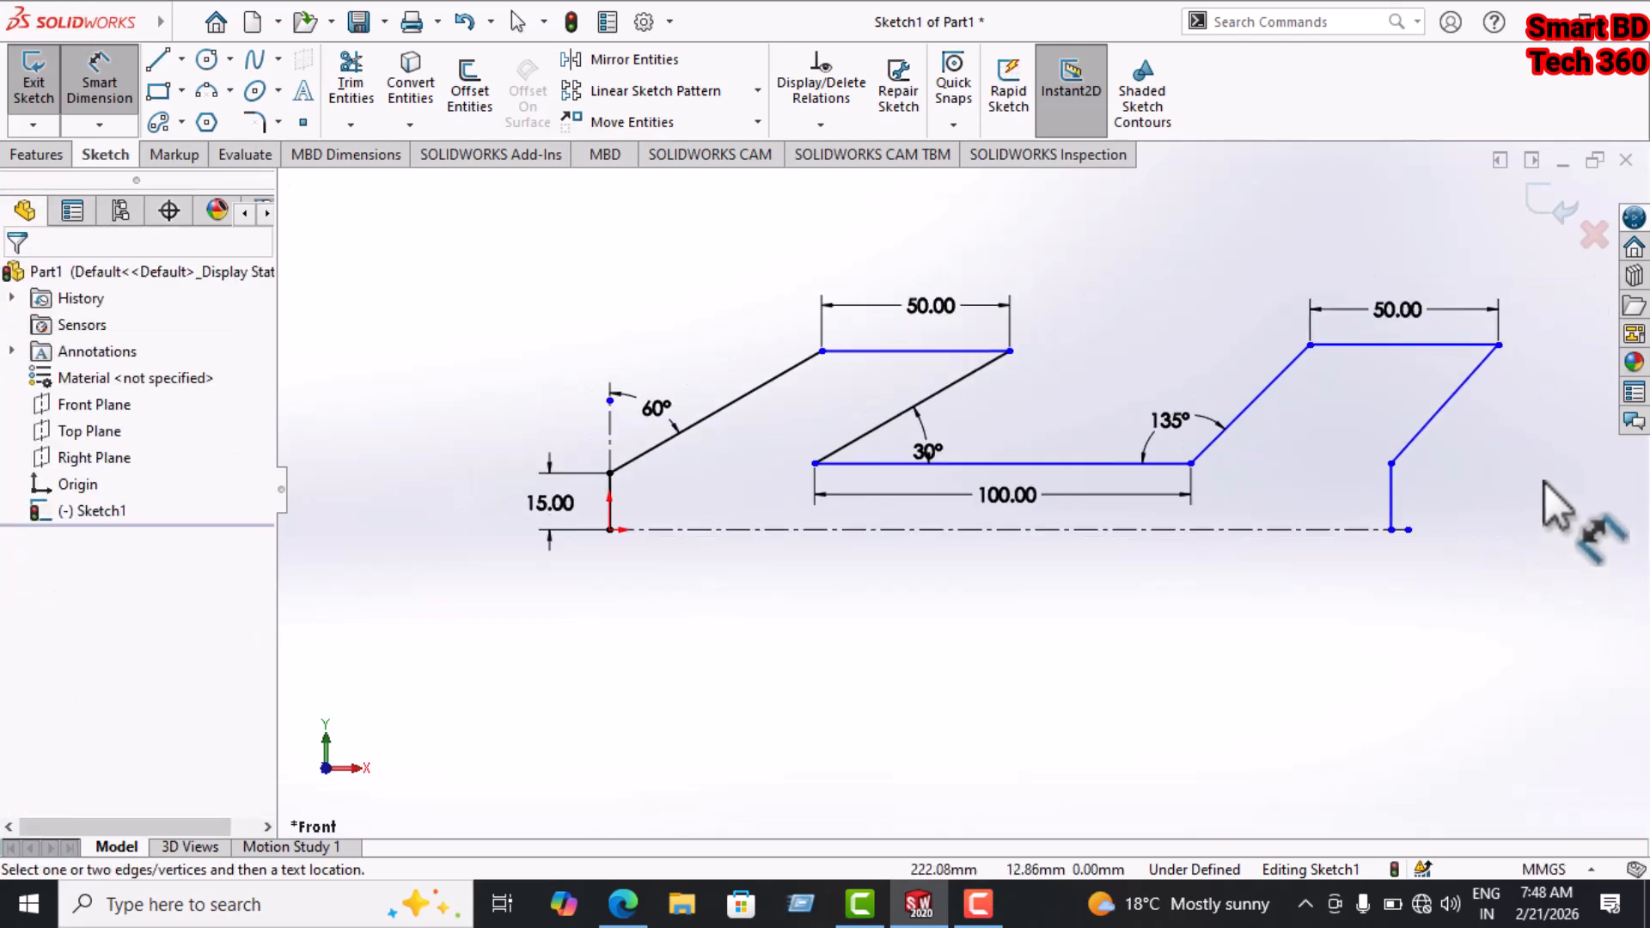
Try dimensioning the right arm's returning slope to an aligned length of 60 mm.
click(1499, 346)
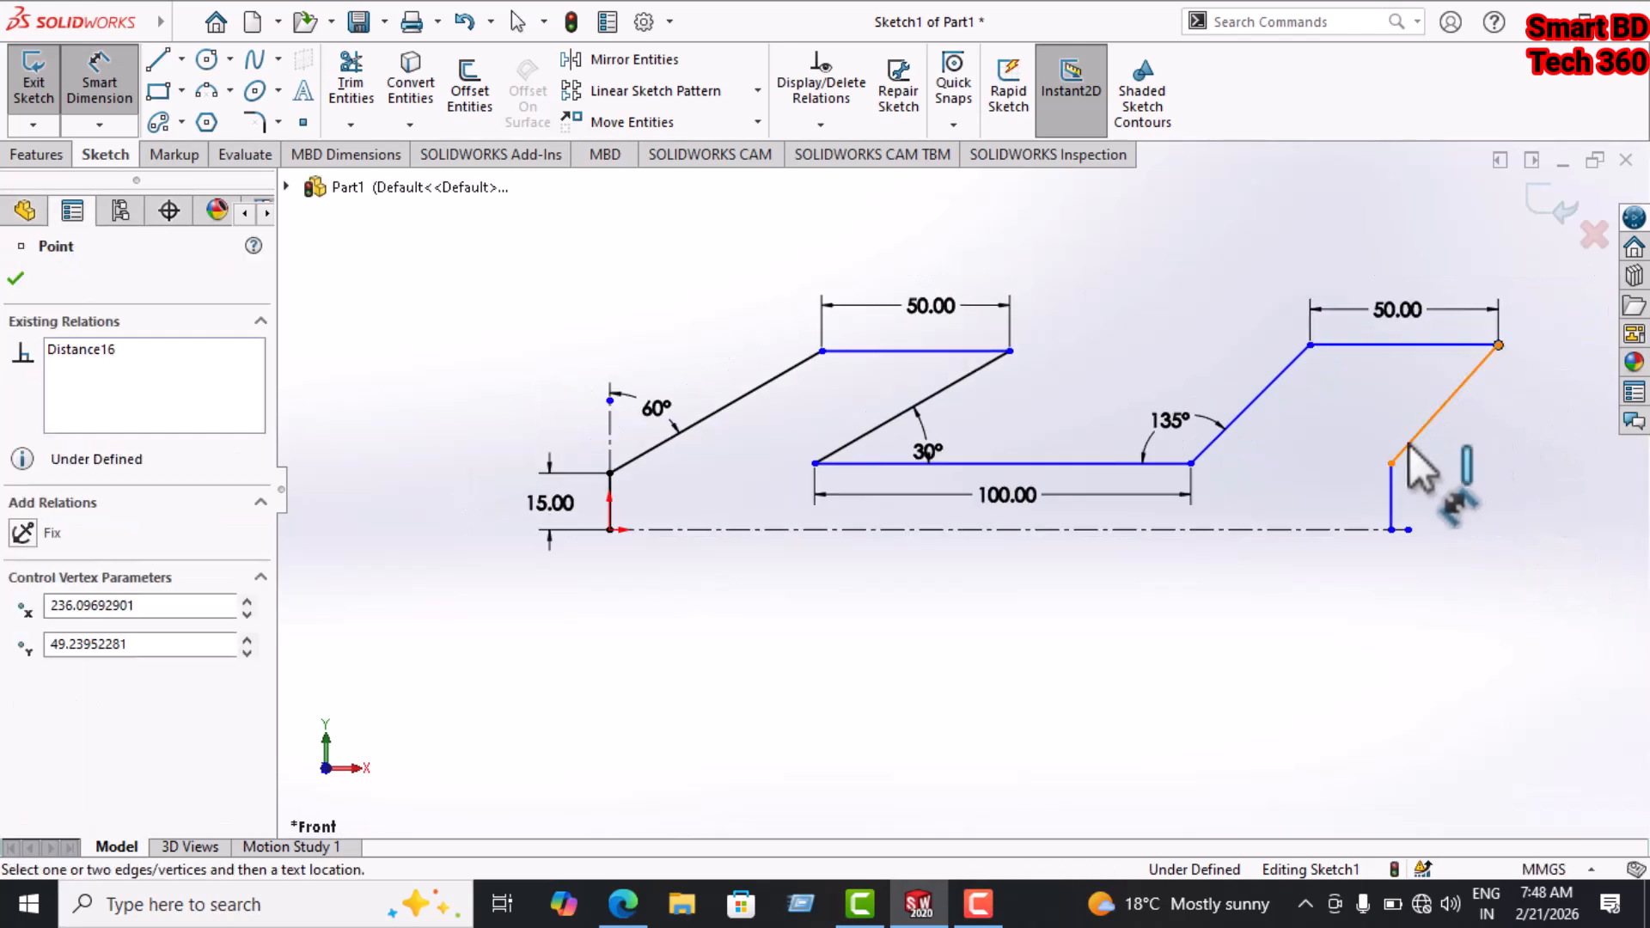
click(1392, 464)
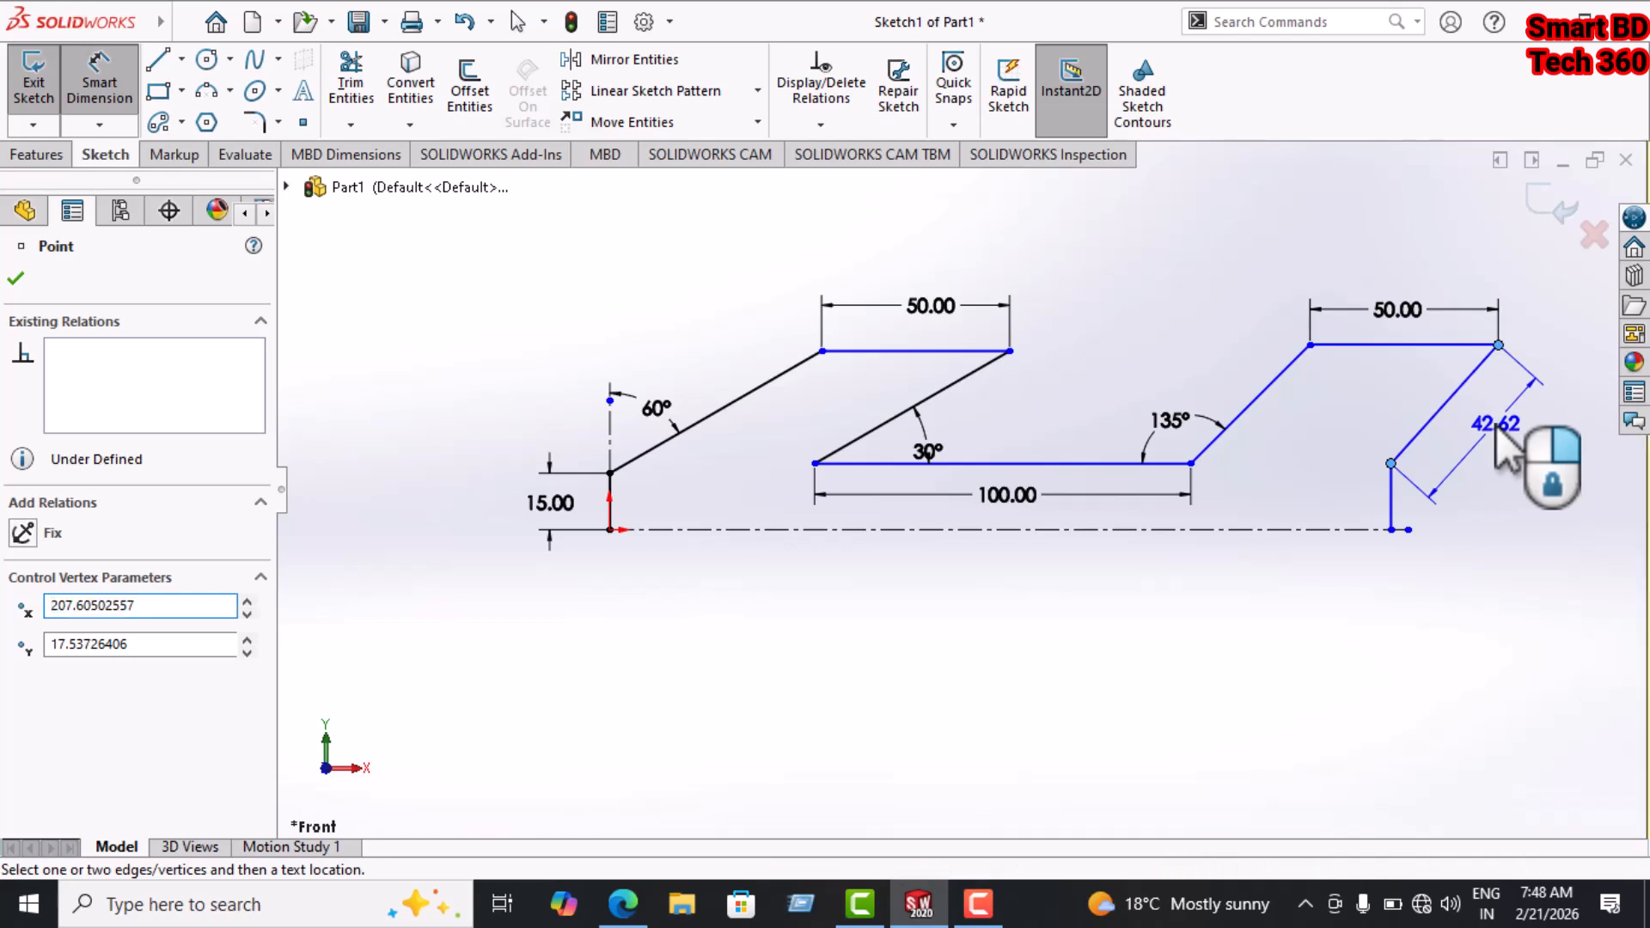
click(1495, 441)
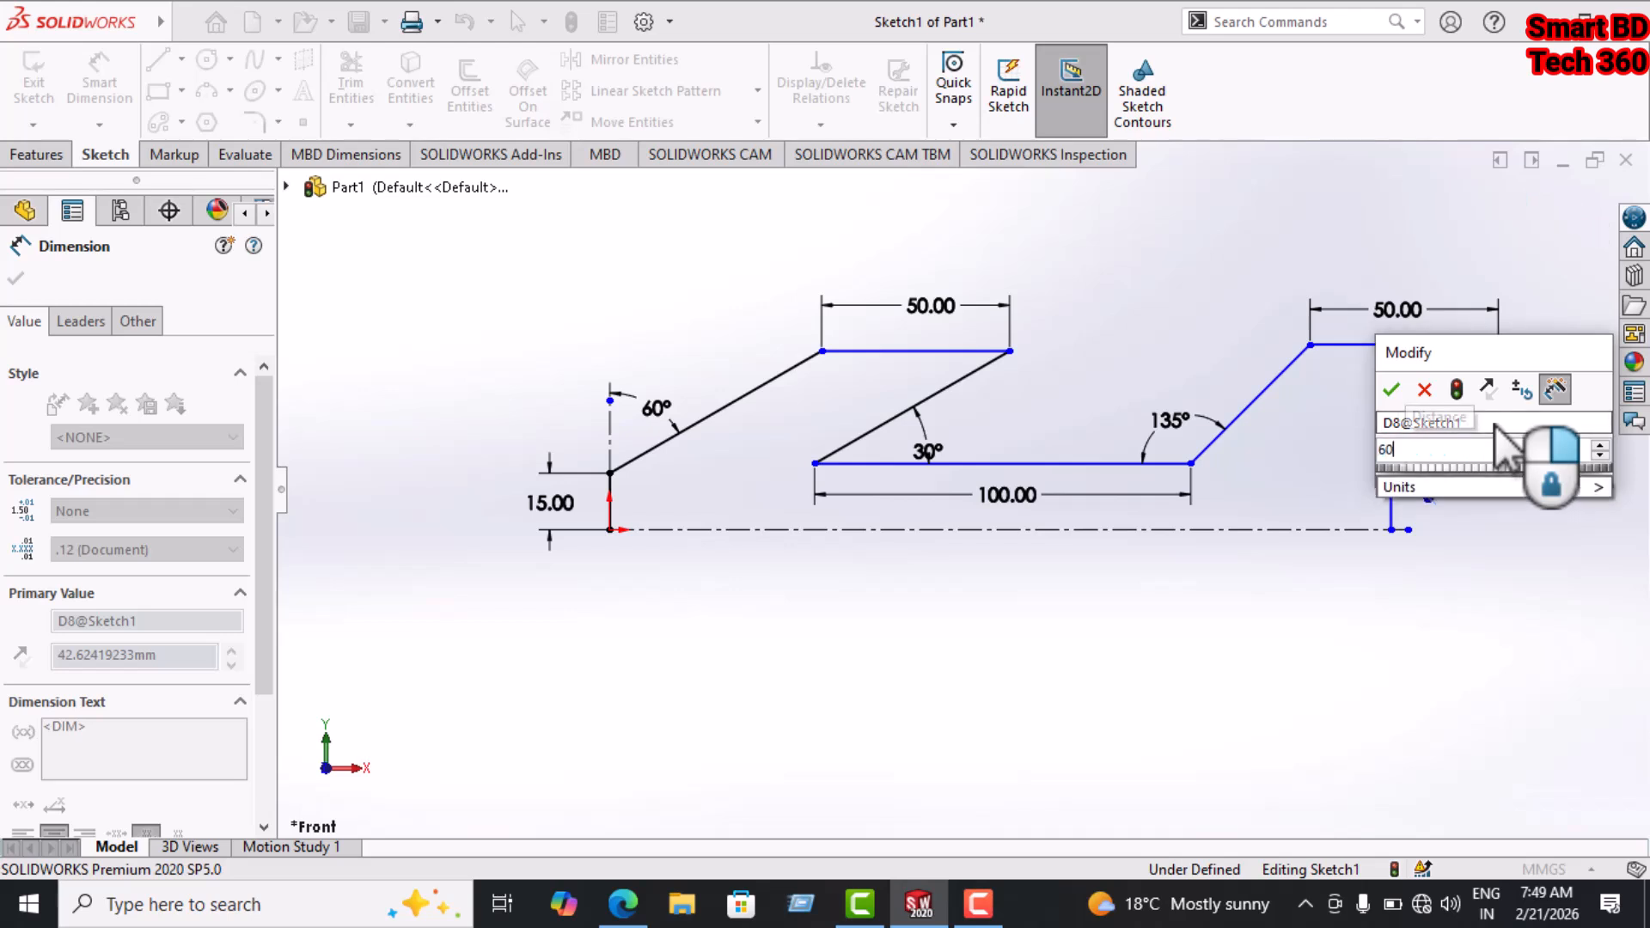
key(Return)
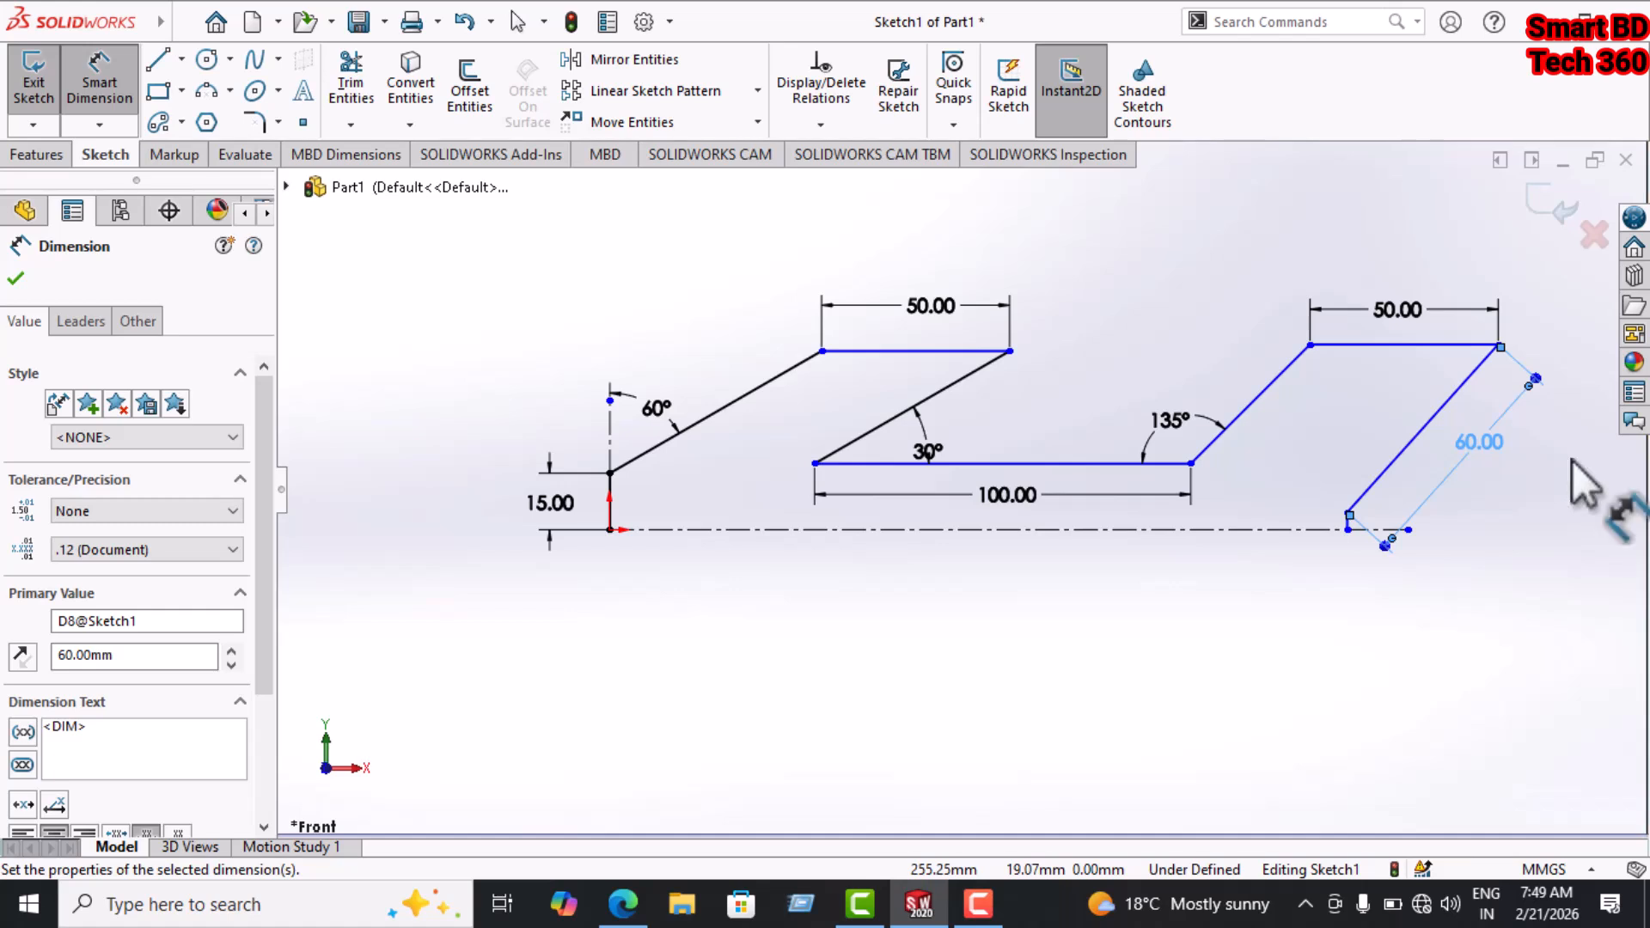
Undo the 60 mm value and delete the length dimension on the right arm's returning slope.
key(ctrl+z)
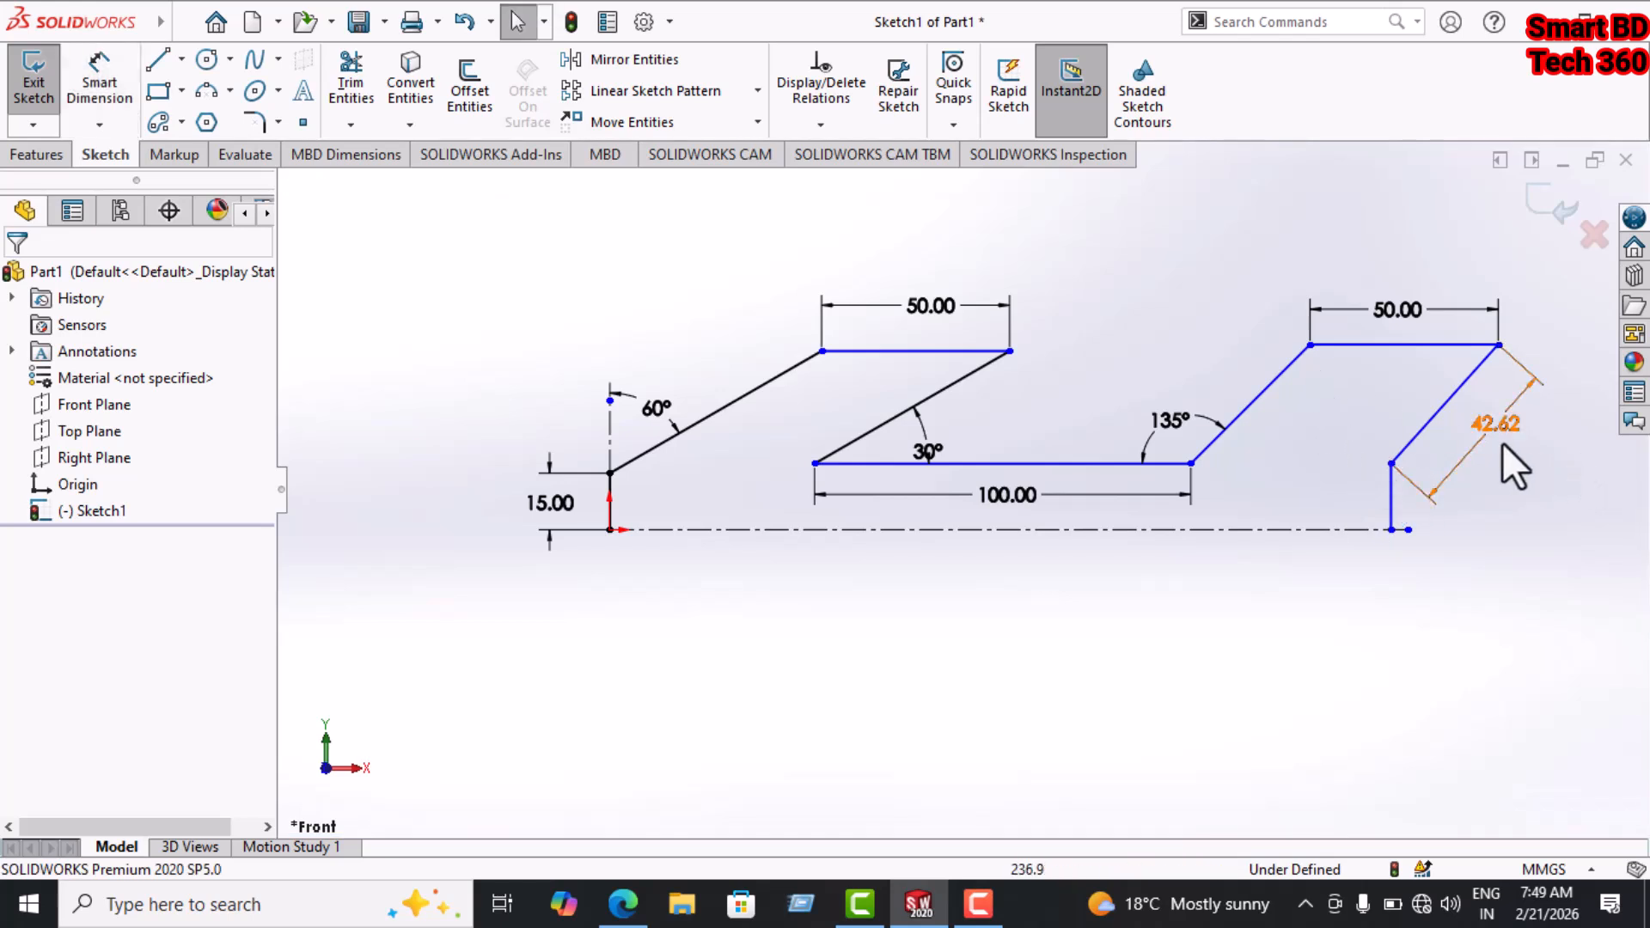
click(1507, 426)
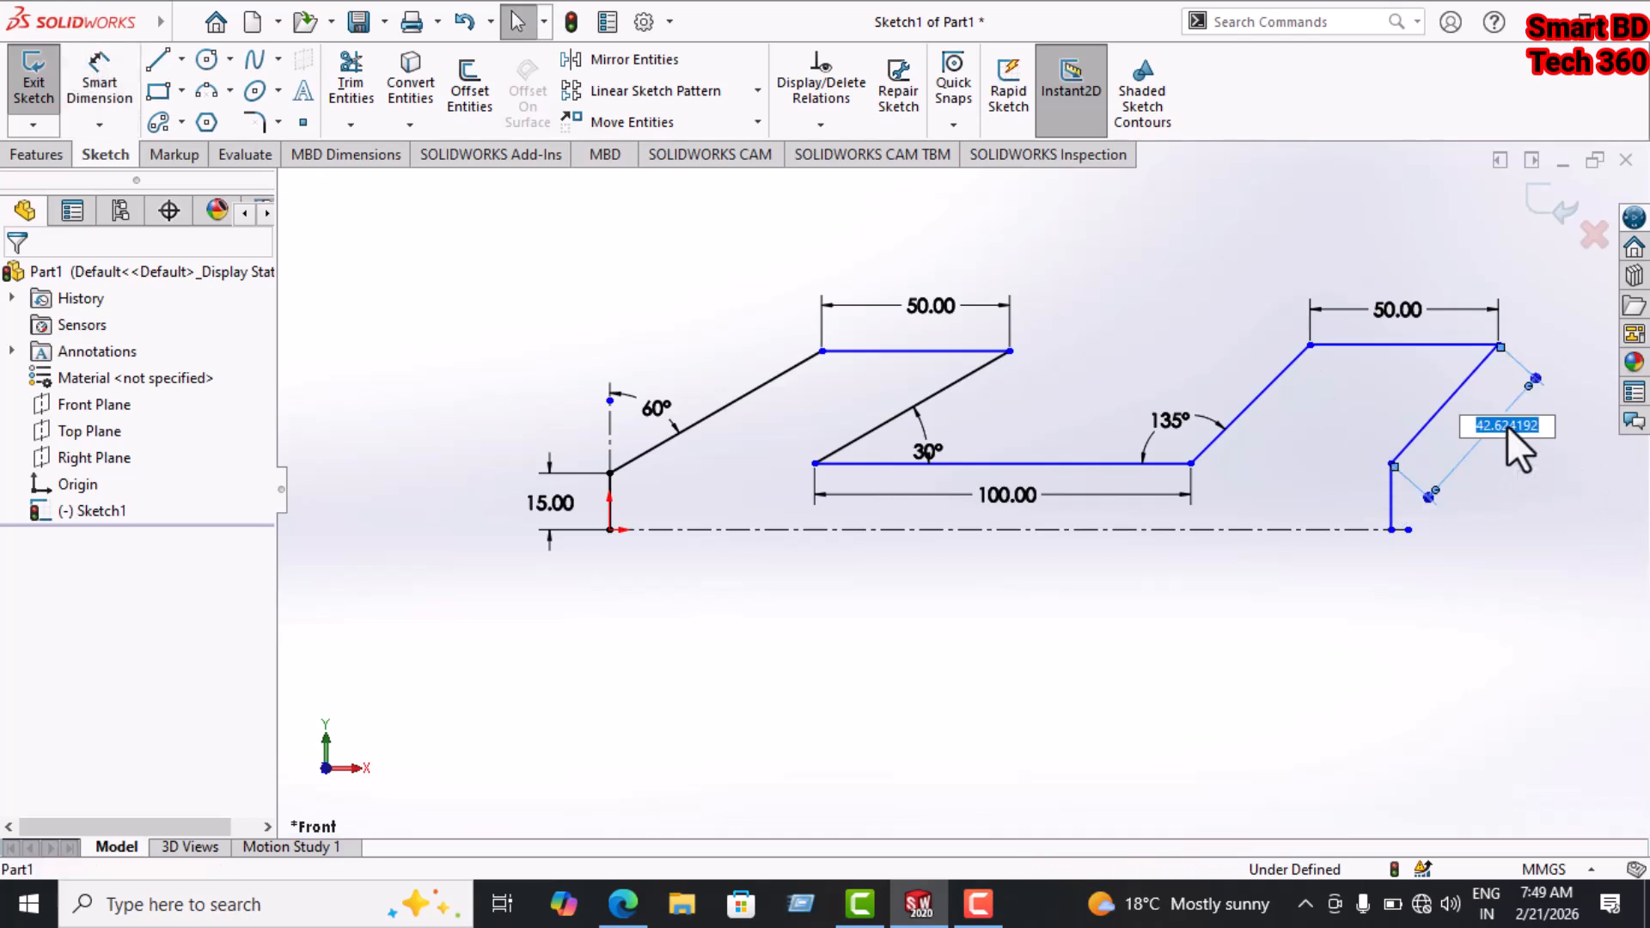
click(1529, 501)
click(1467, 457)
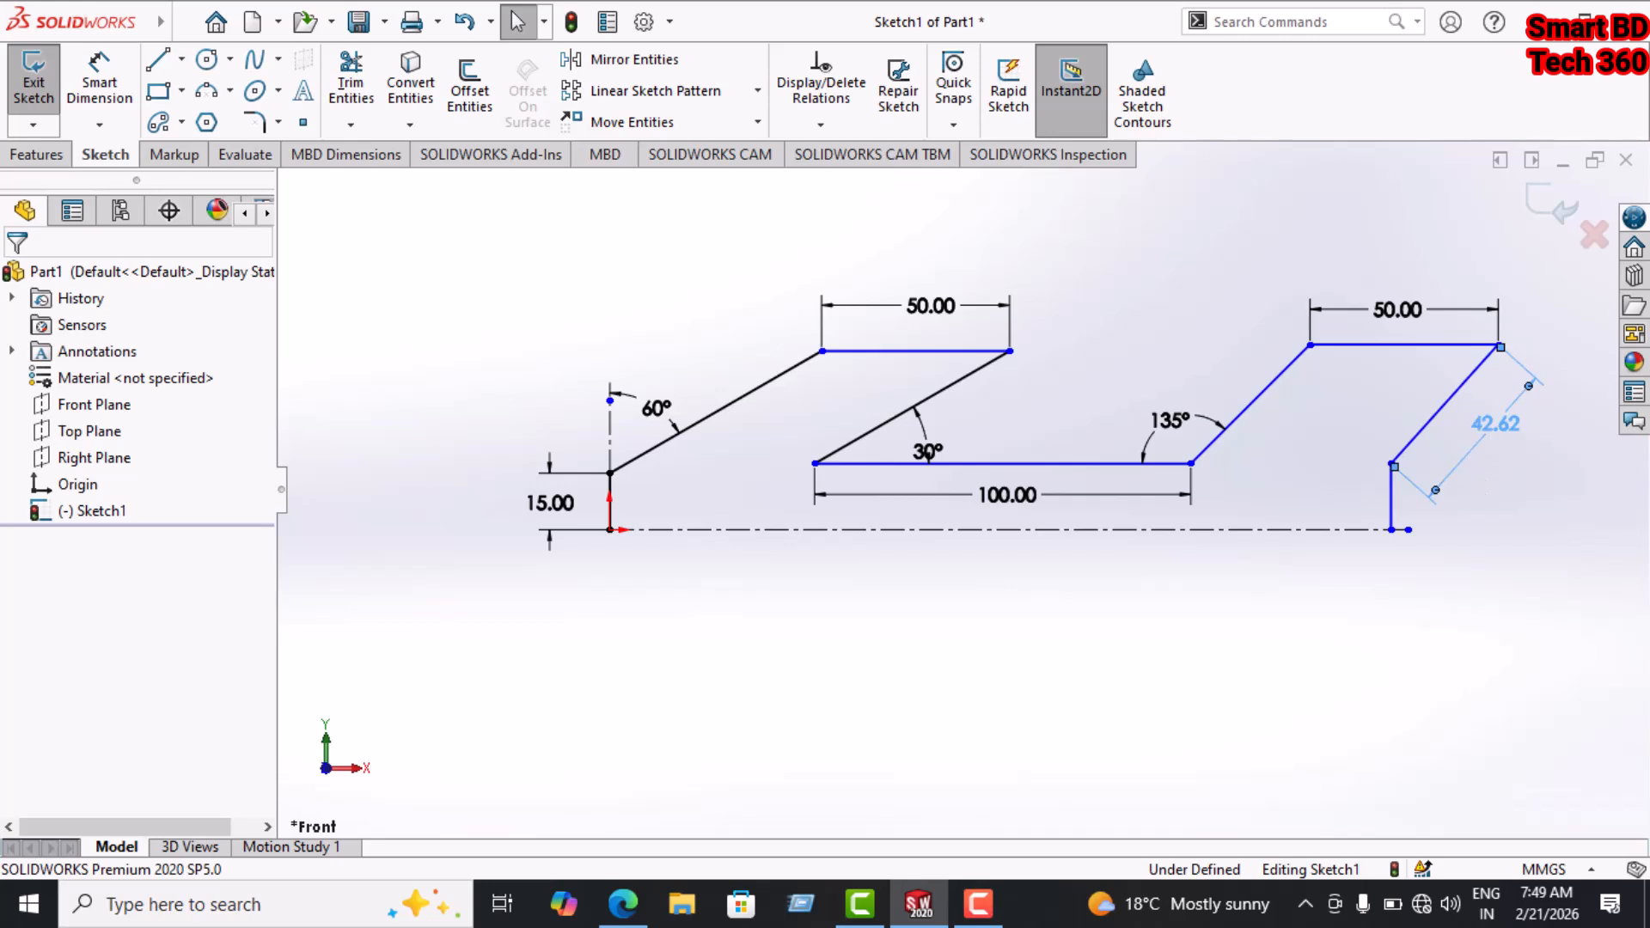
key(Delete)
Dimension the right arm's rising edge to an aligned length of 60 mm.
click(99, 81)
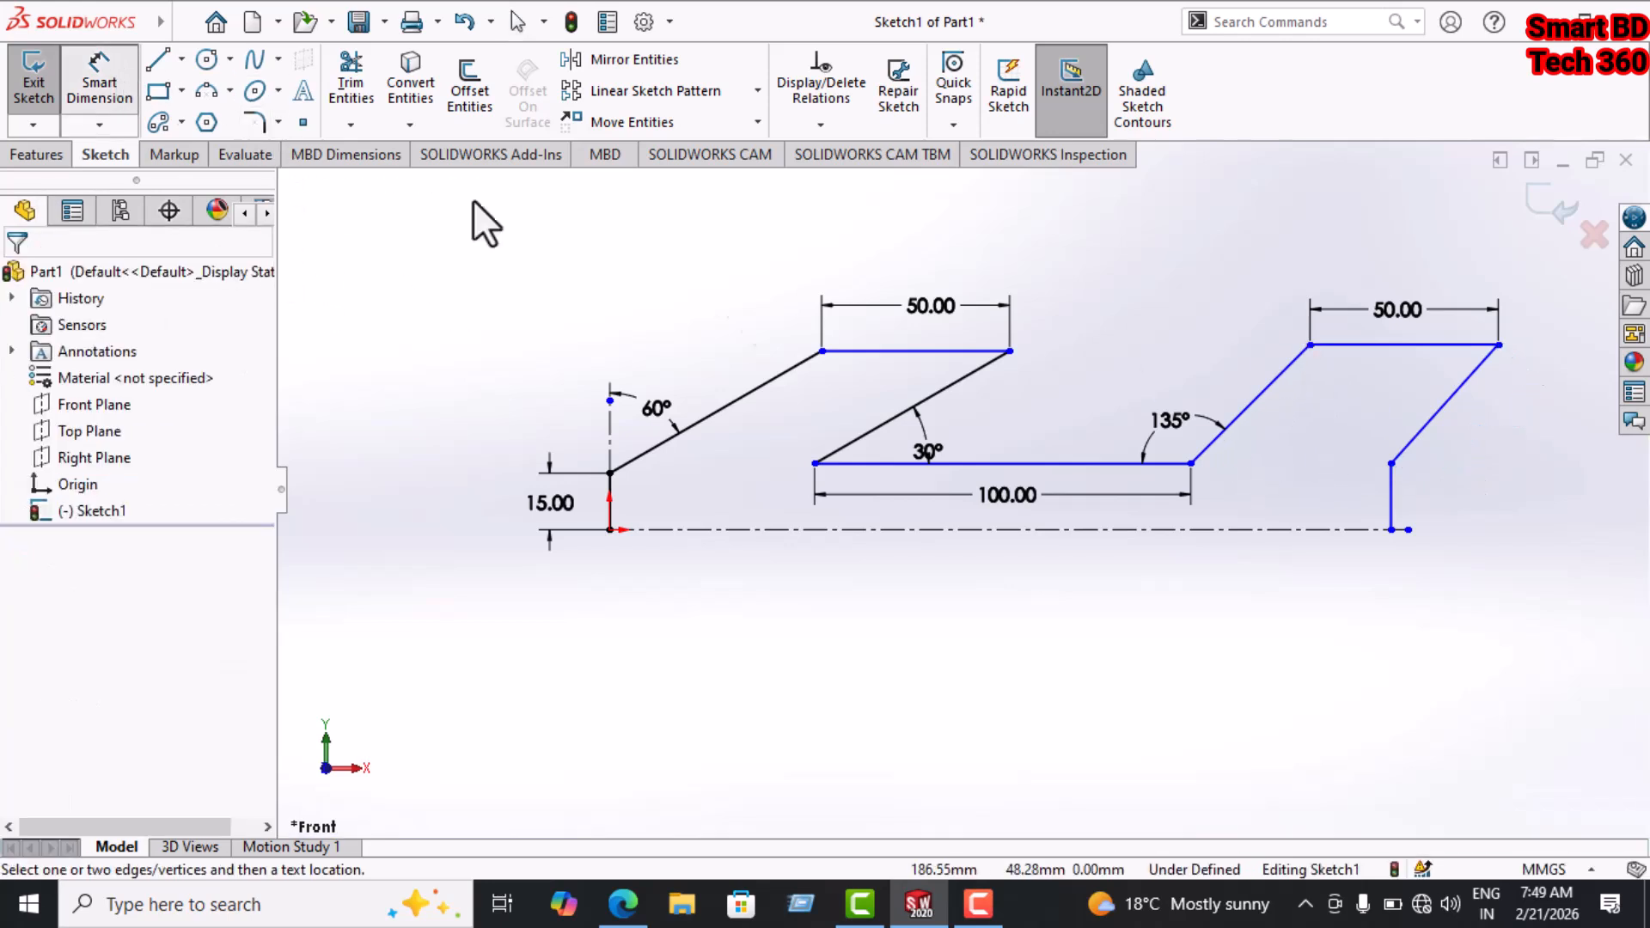
click(1310, 346)
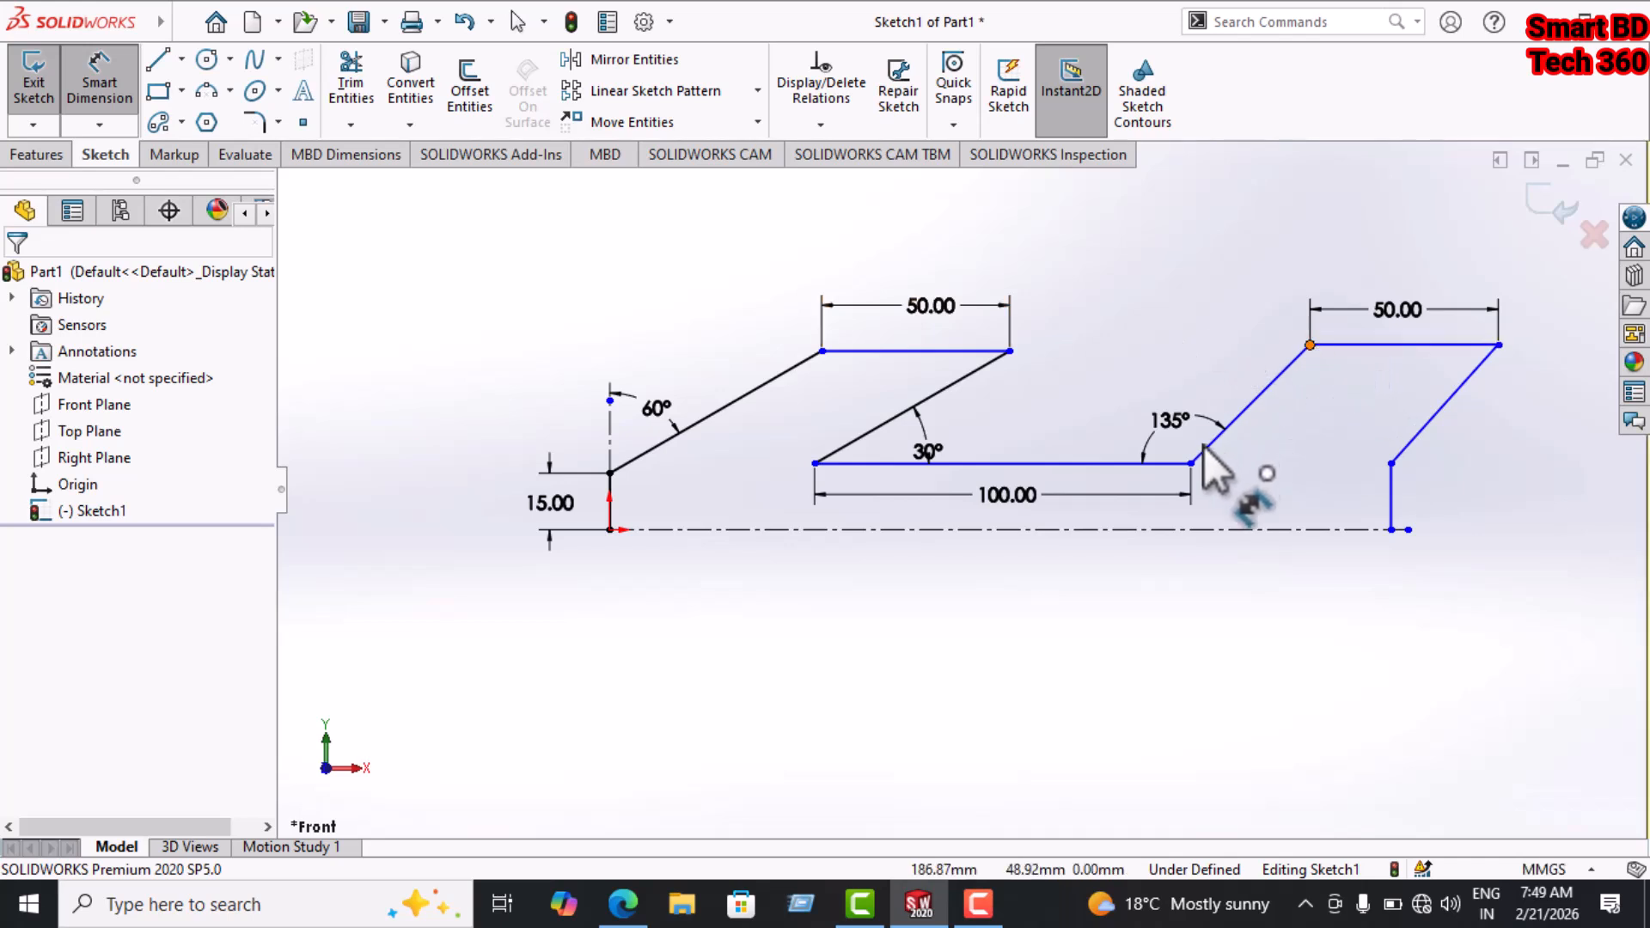
click(1189, 465)
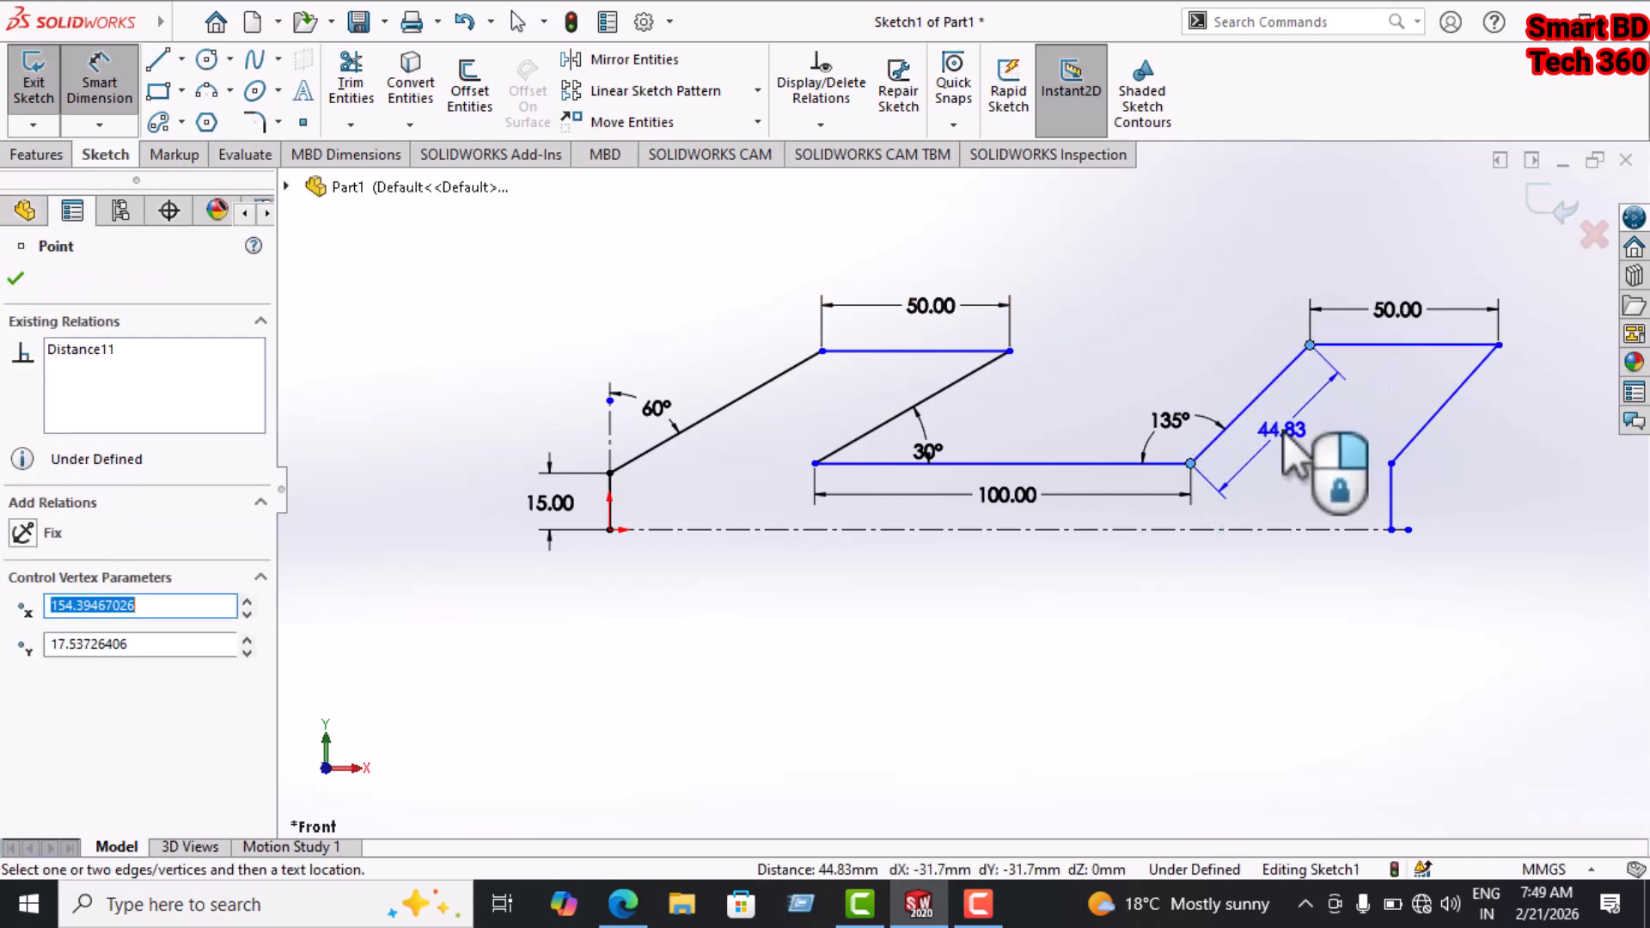
click(1283, 434)
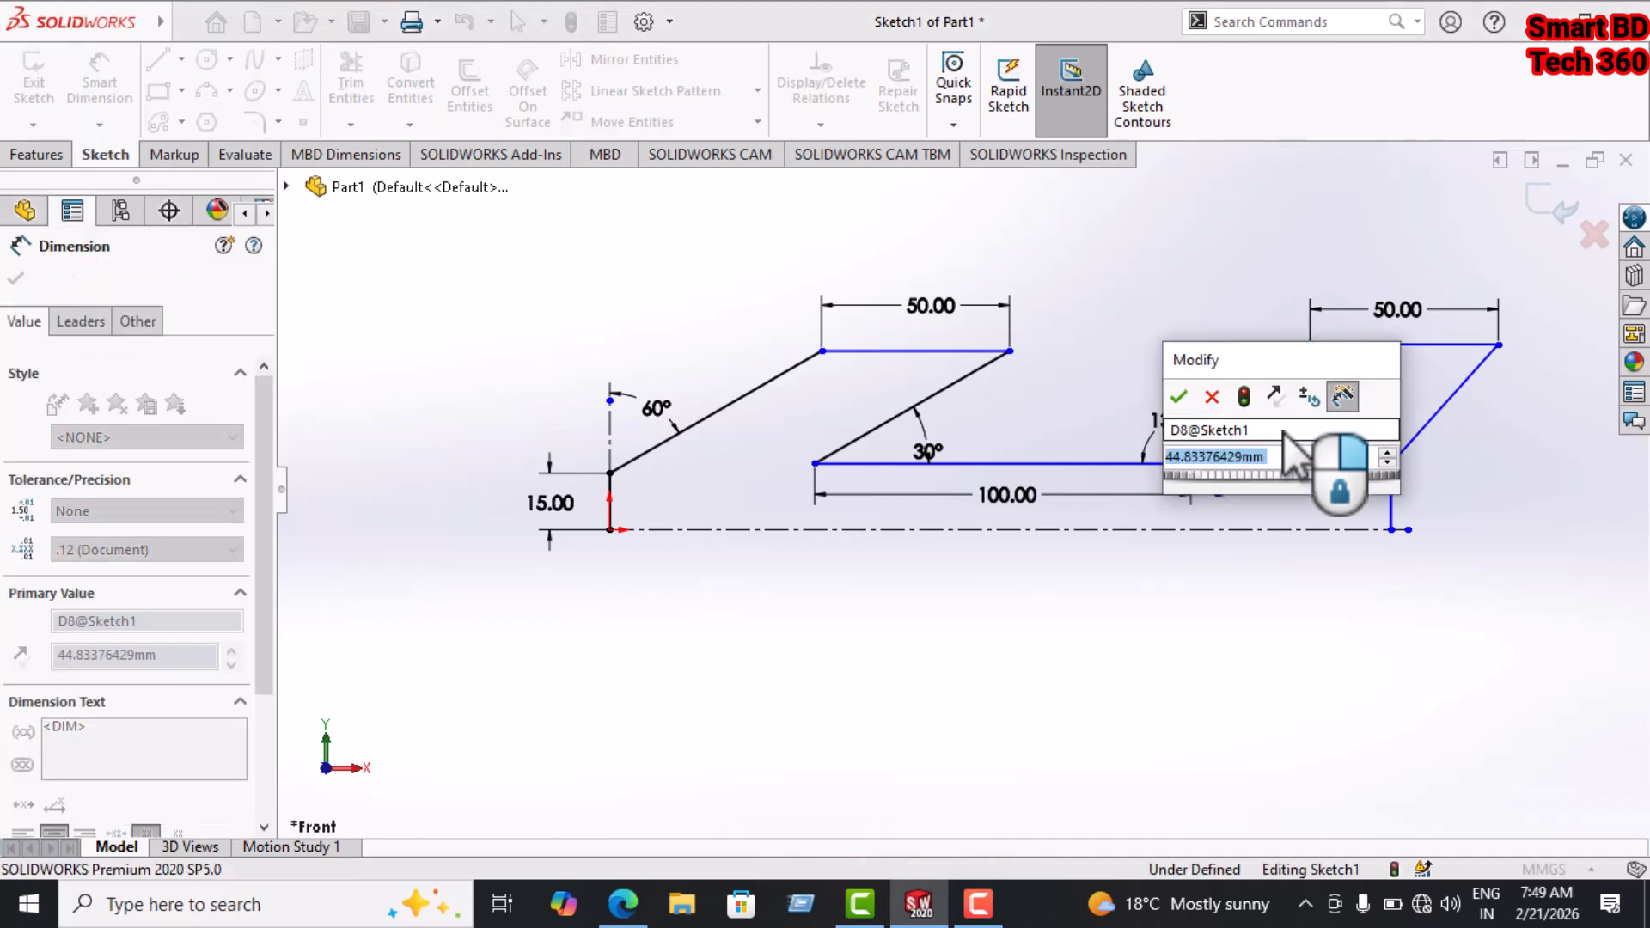
text(60)
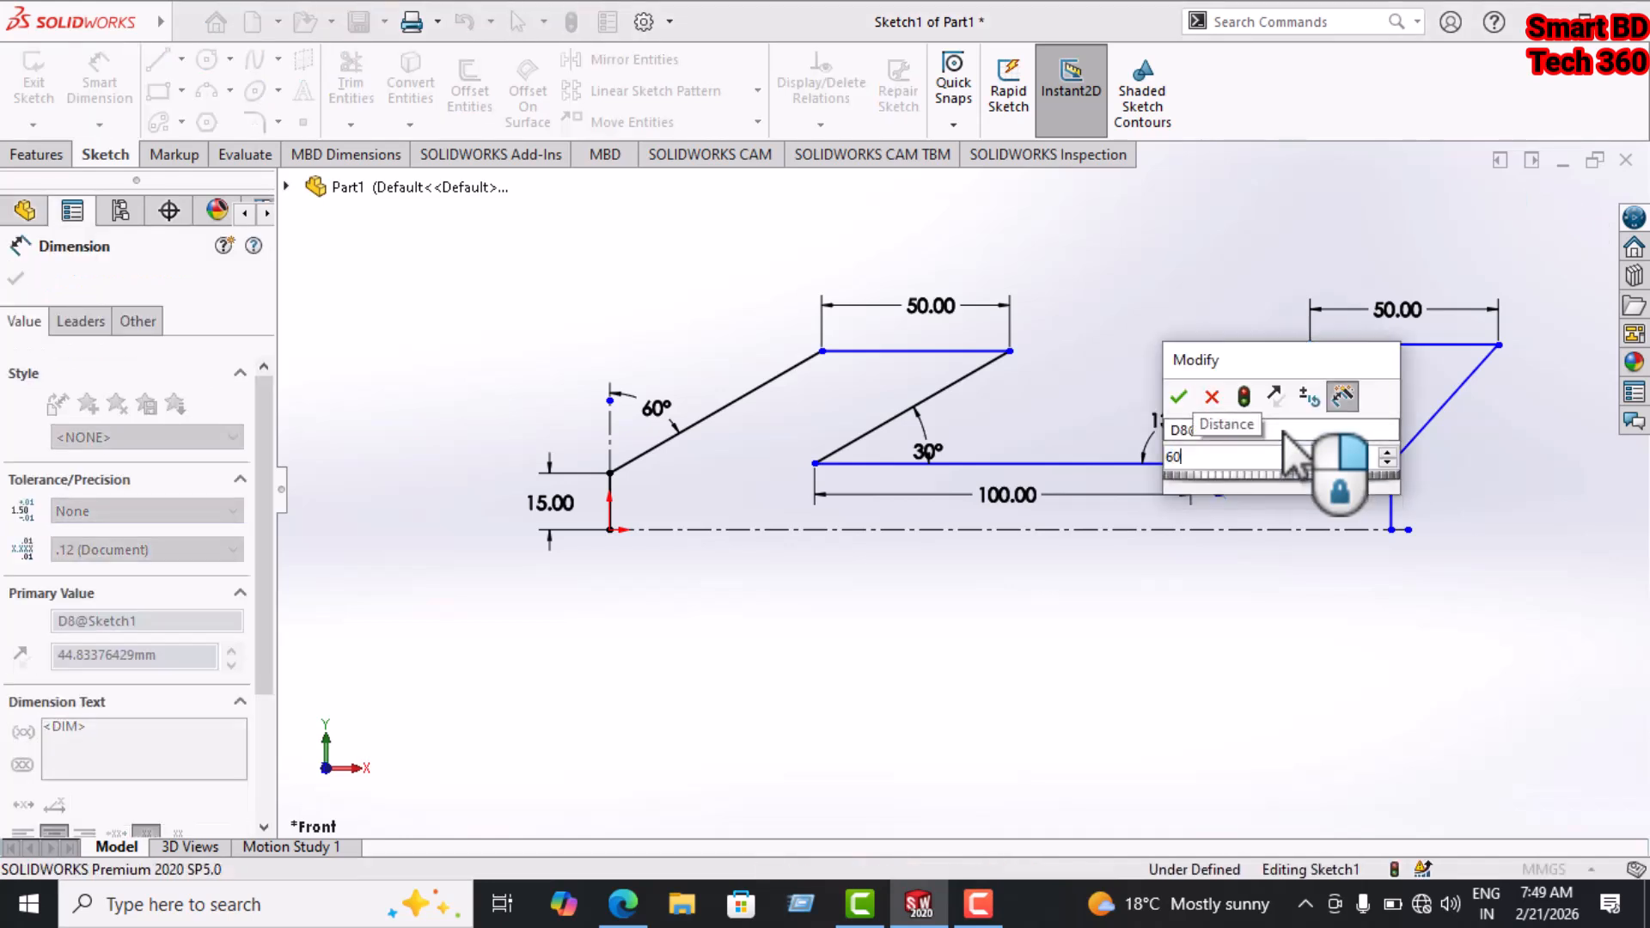
key(Return)
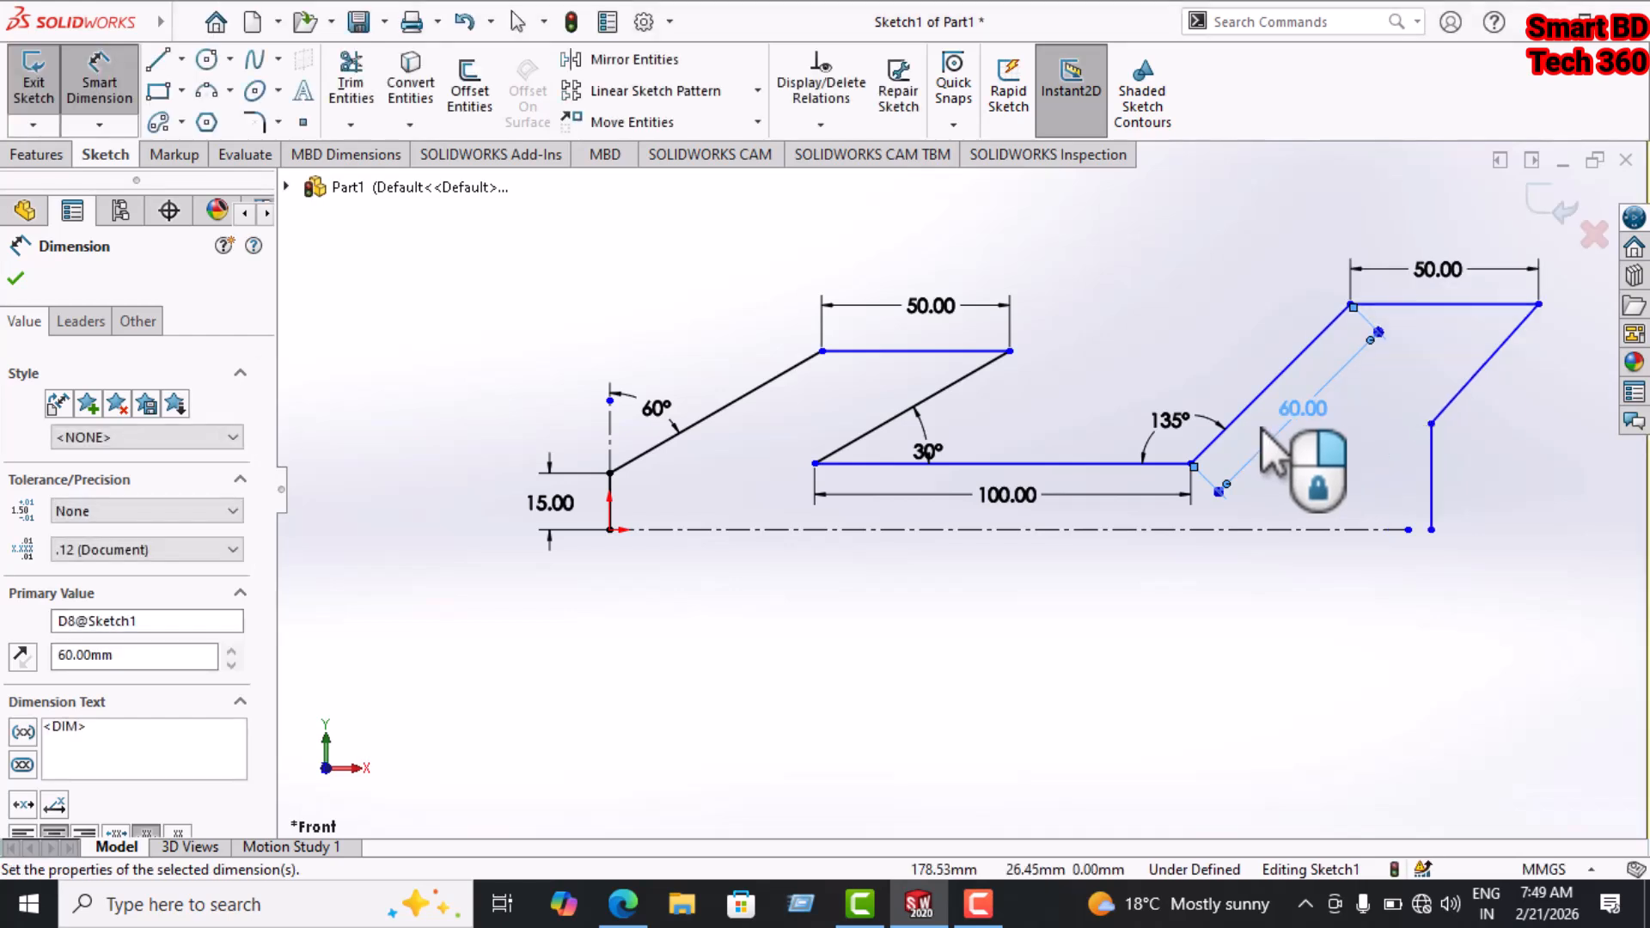
click(1493, 478)
Dimension the short vertical edge at the profile's right end to 15 mm.
click(1431, 424)
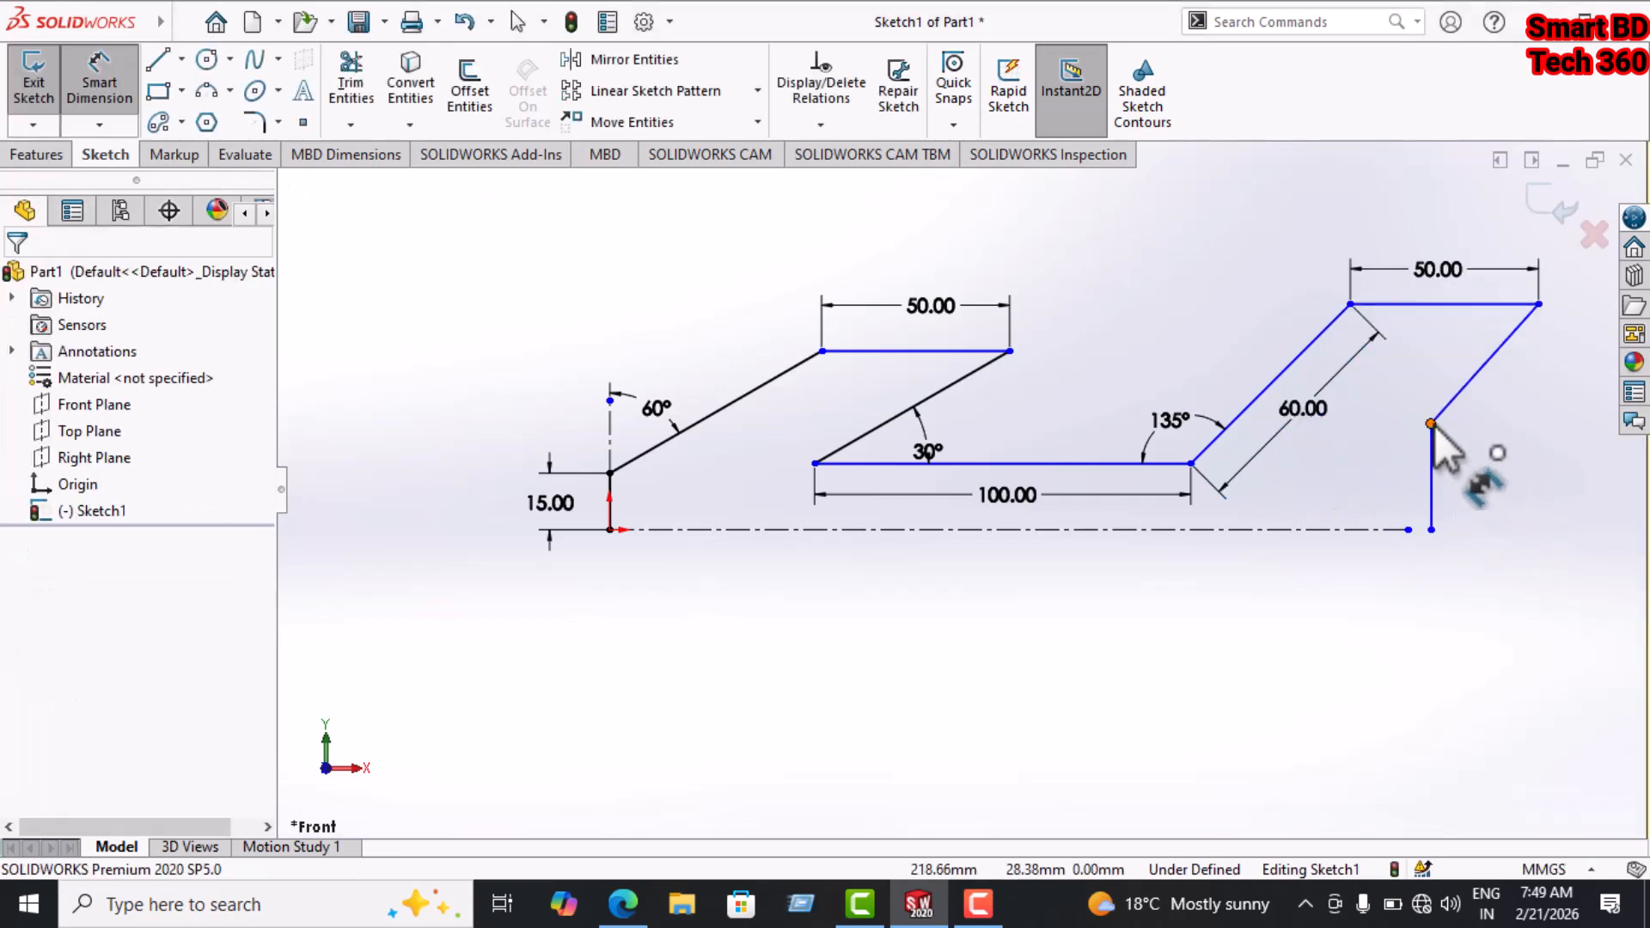
click(1430, 530)
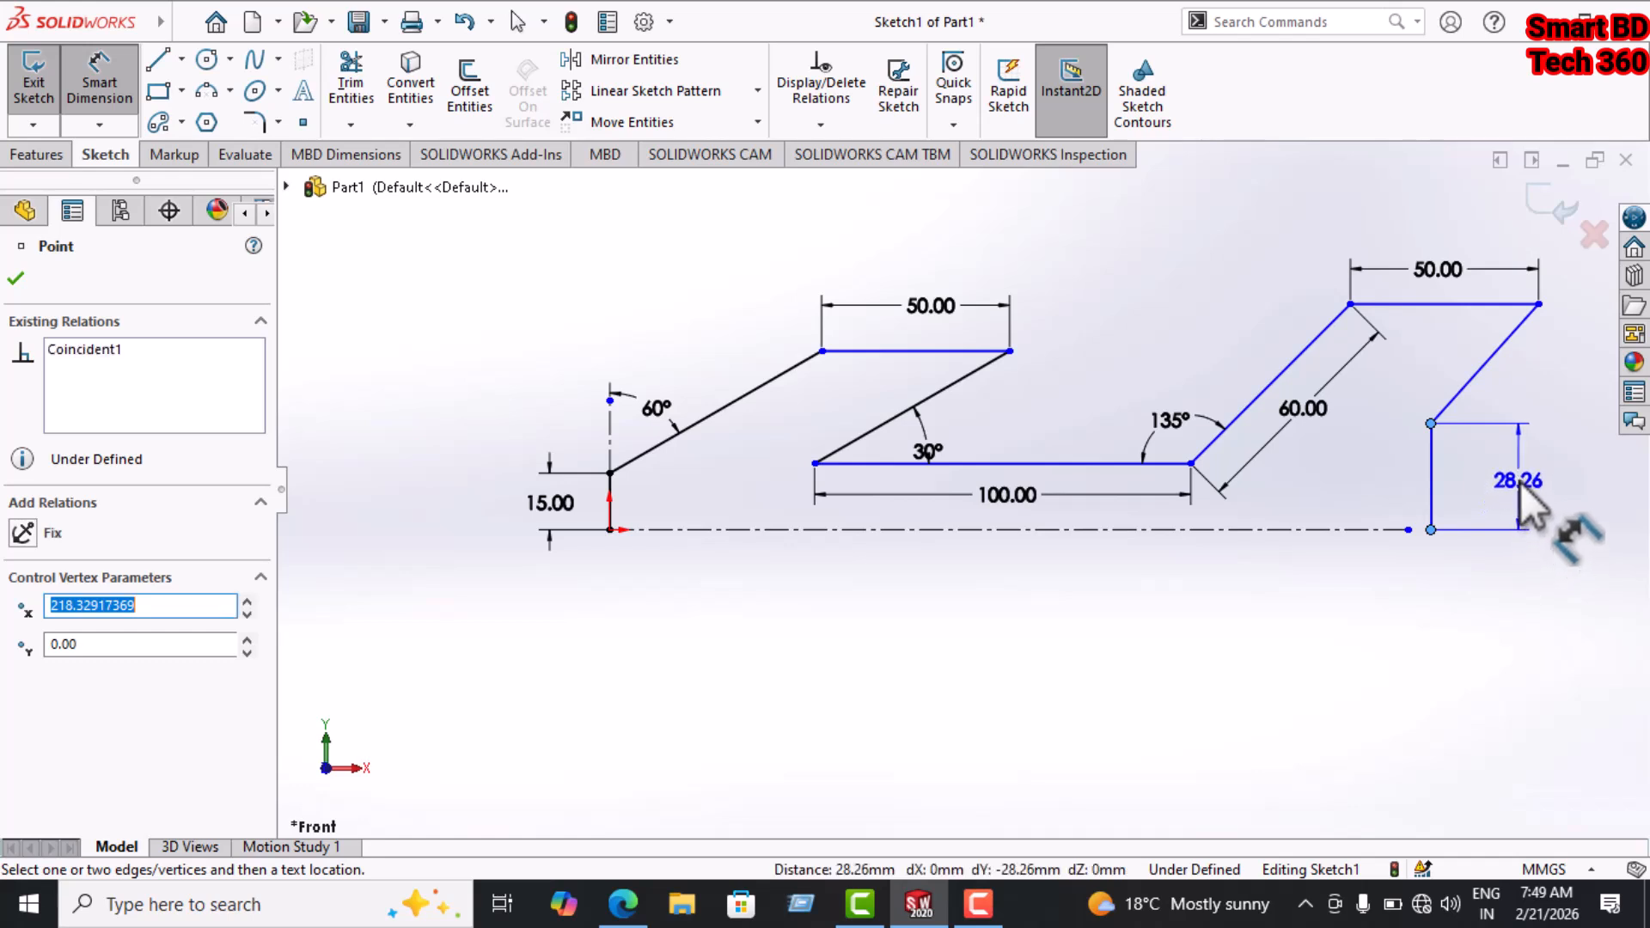
click(1520, 481)
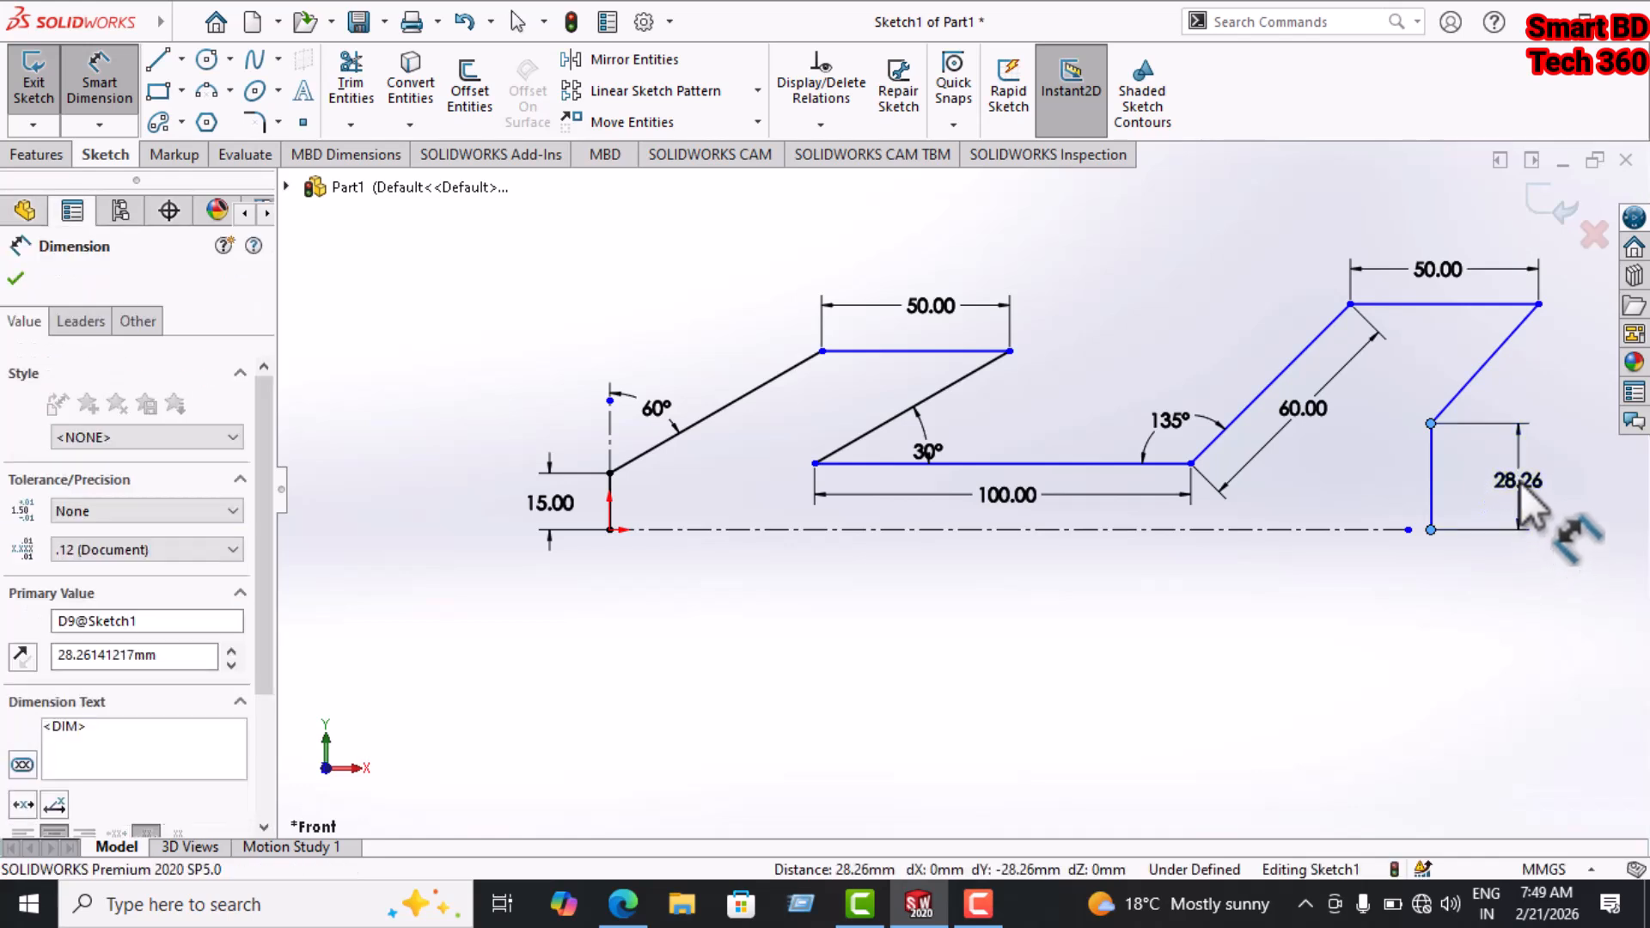
text(15)
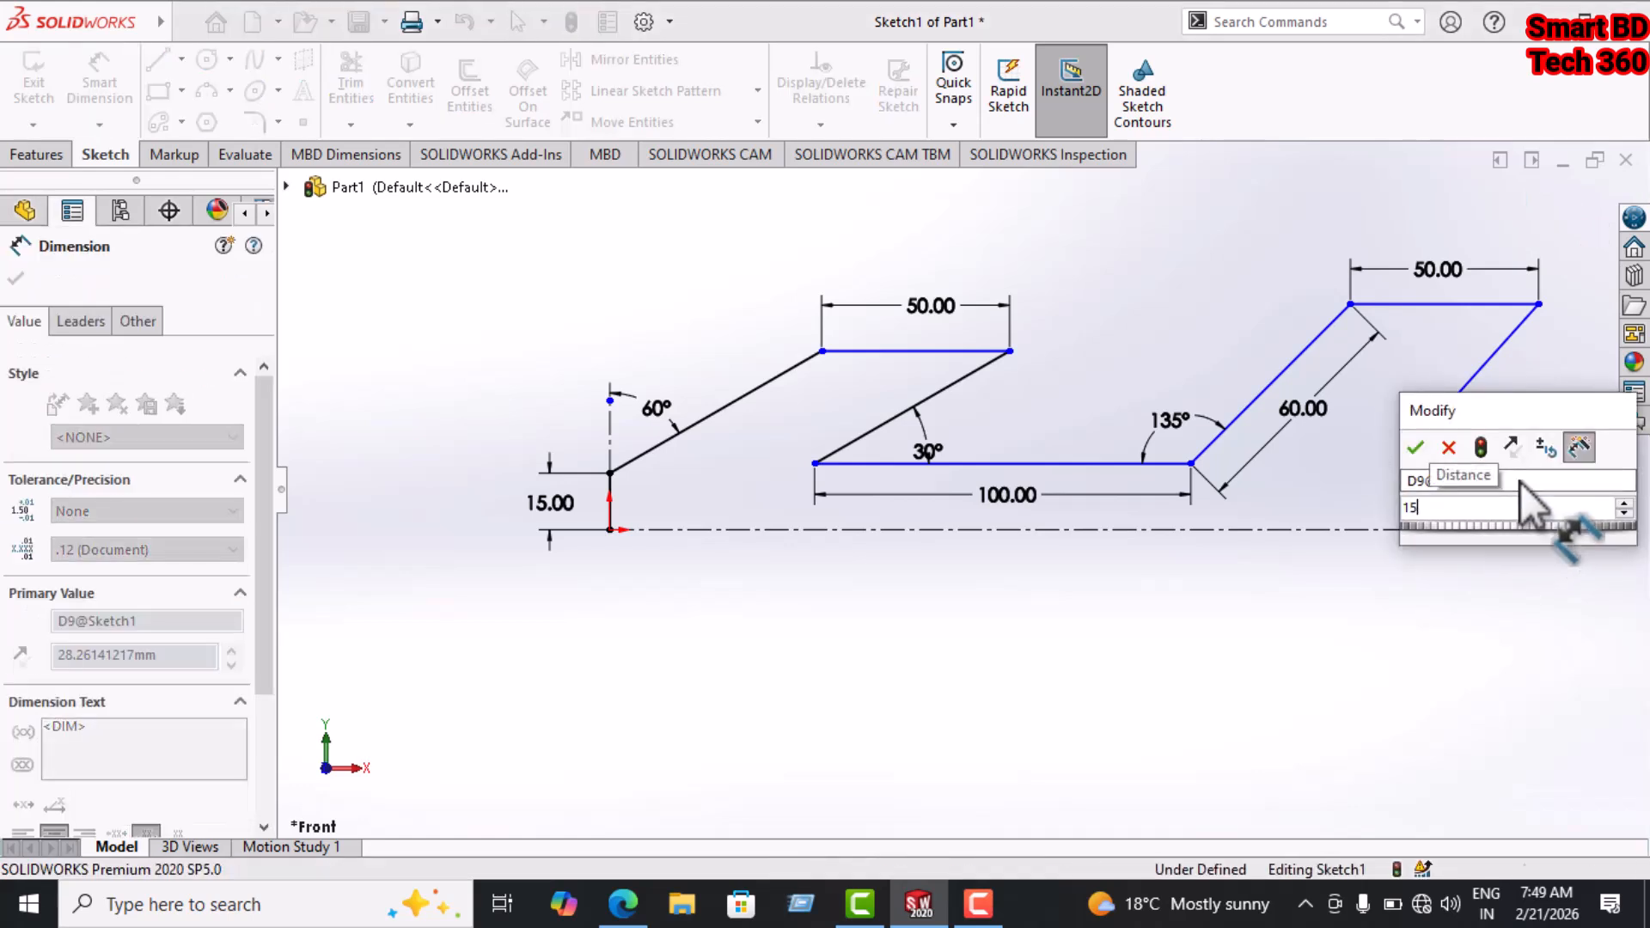
key(Return)
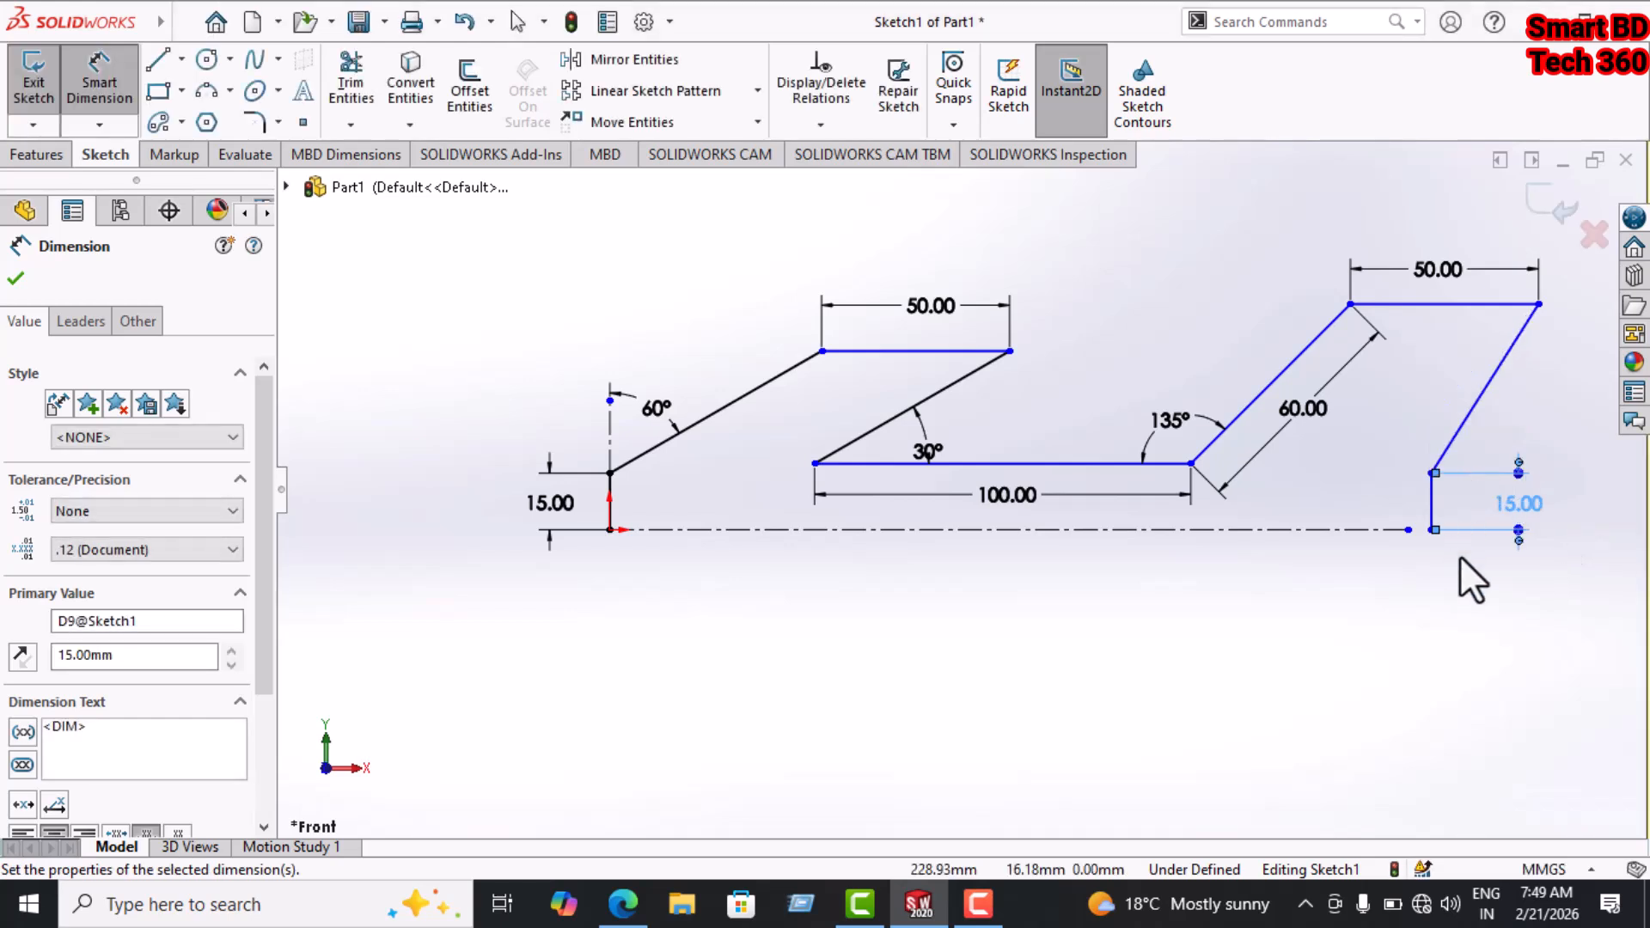
click(1472, 572)
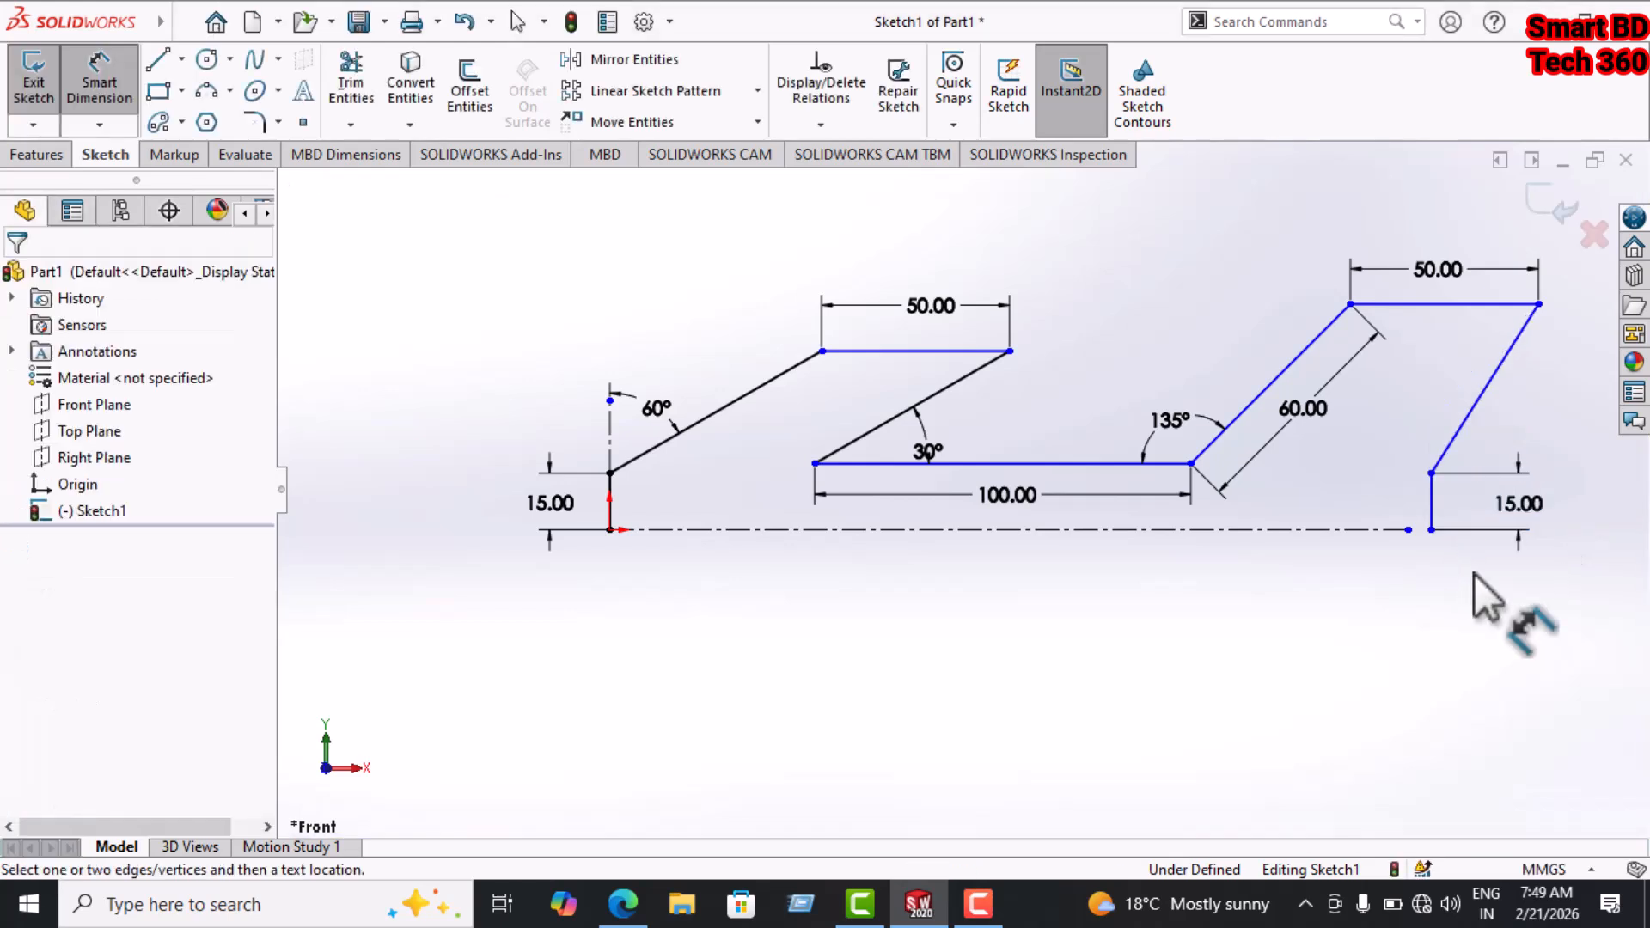
Dimension the height of the middle edge's right endpoint above the horizontal centerline at 15 mm.
click(1190, 464)
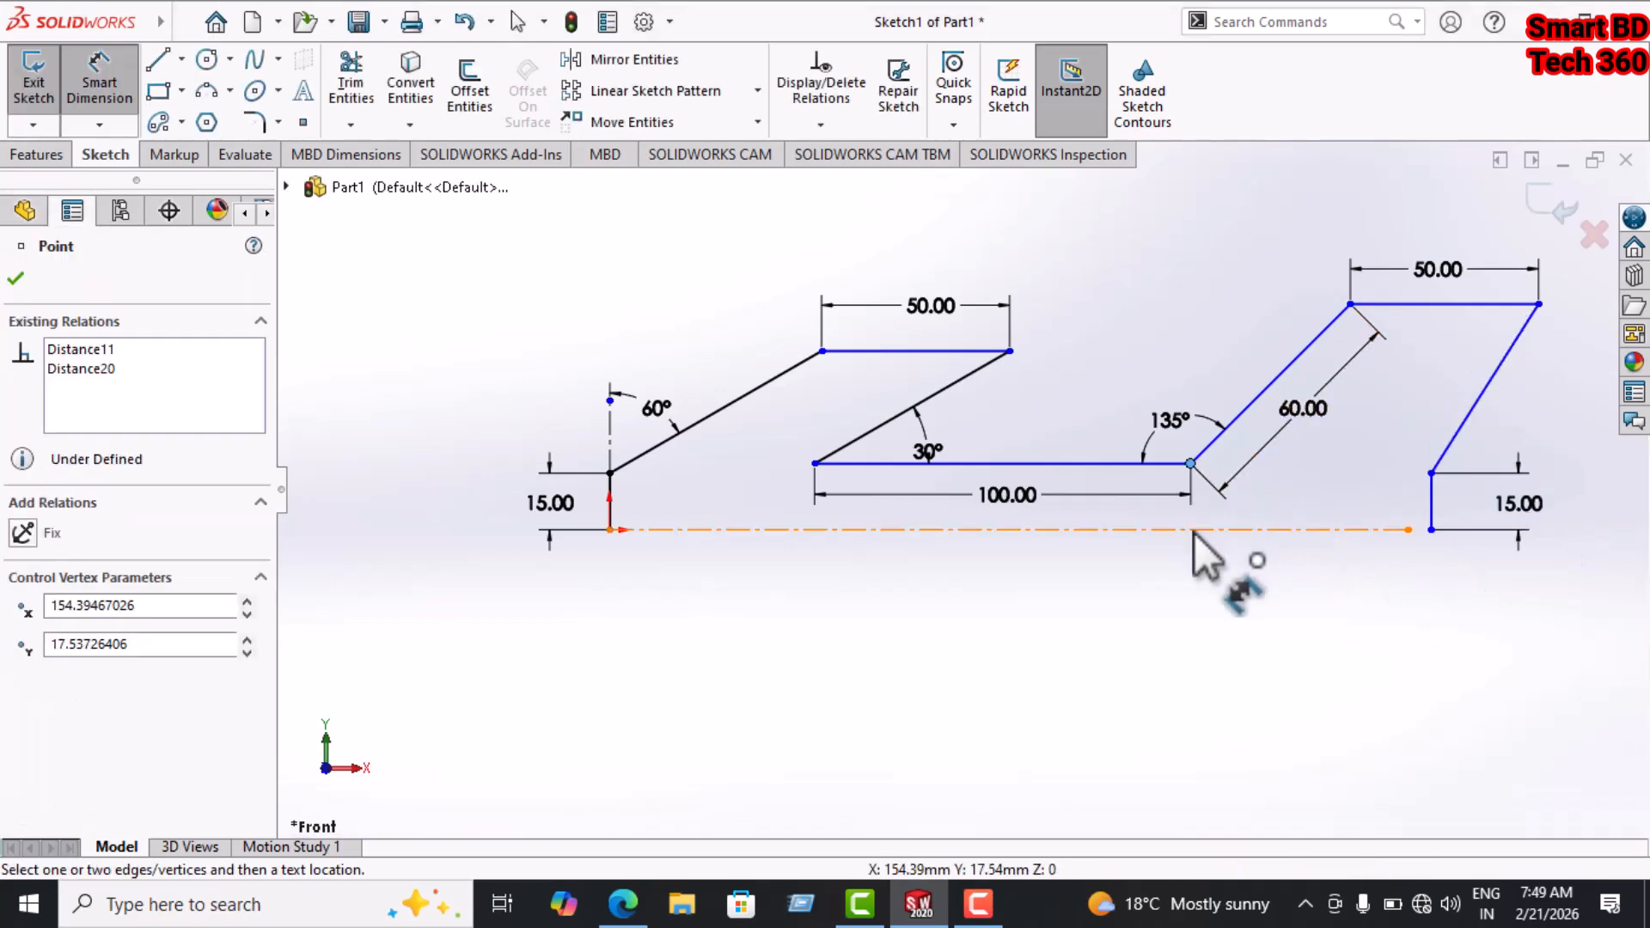
click(1246, 529)
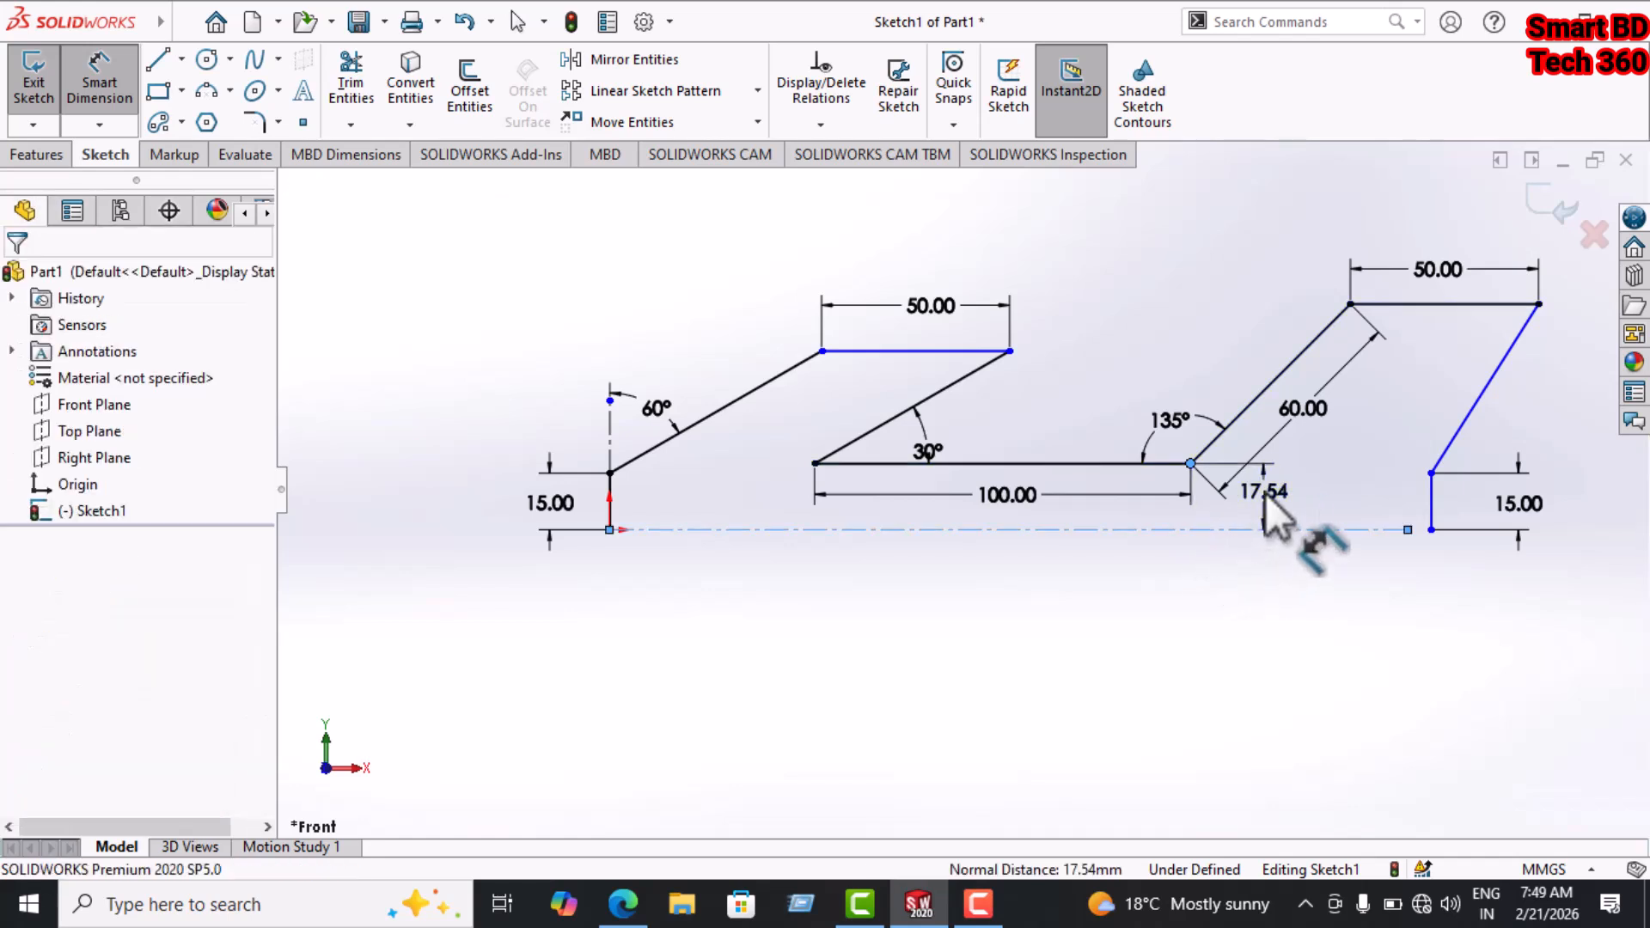
click(1270, 512)
text(15)
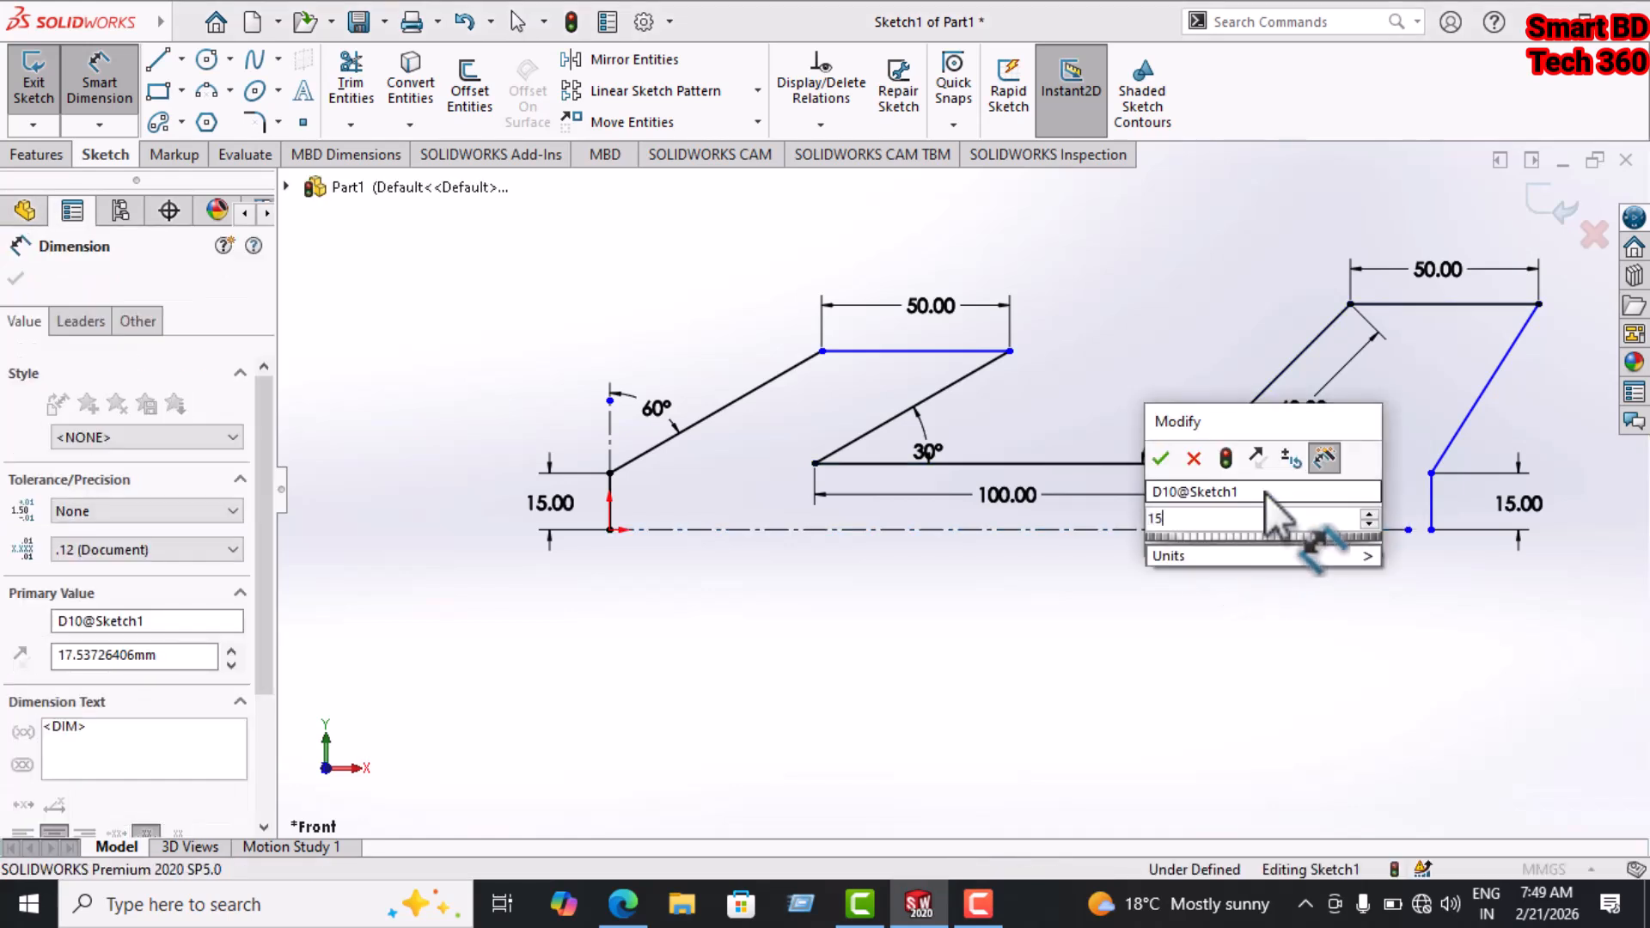
key(Return)
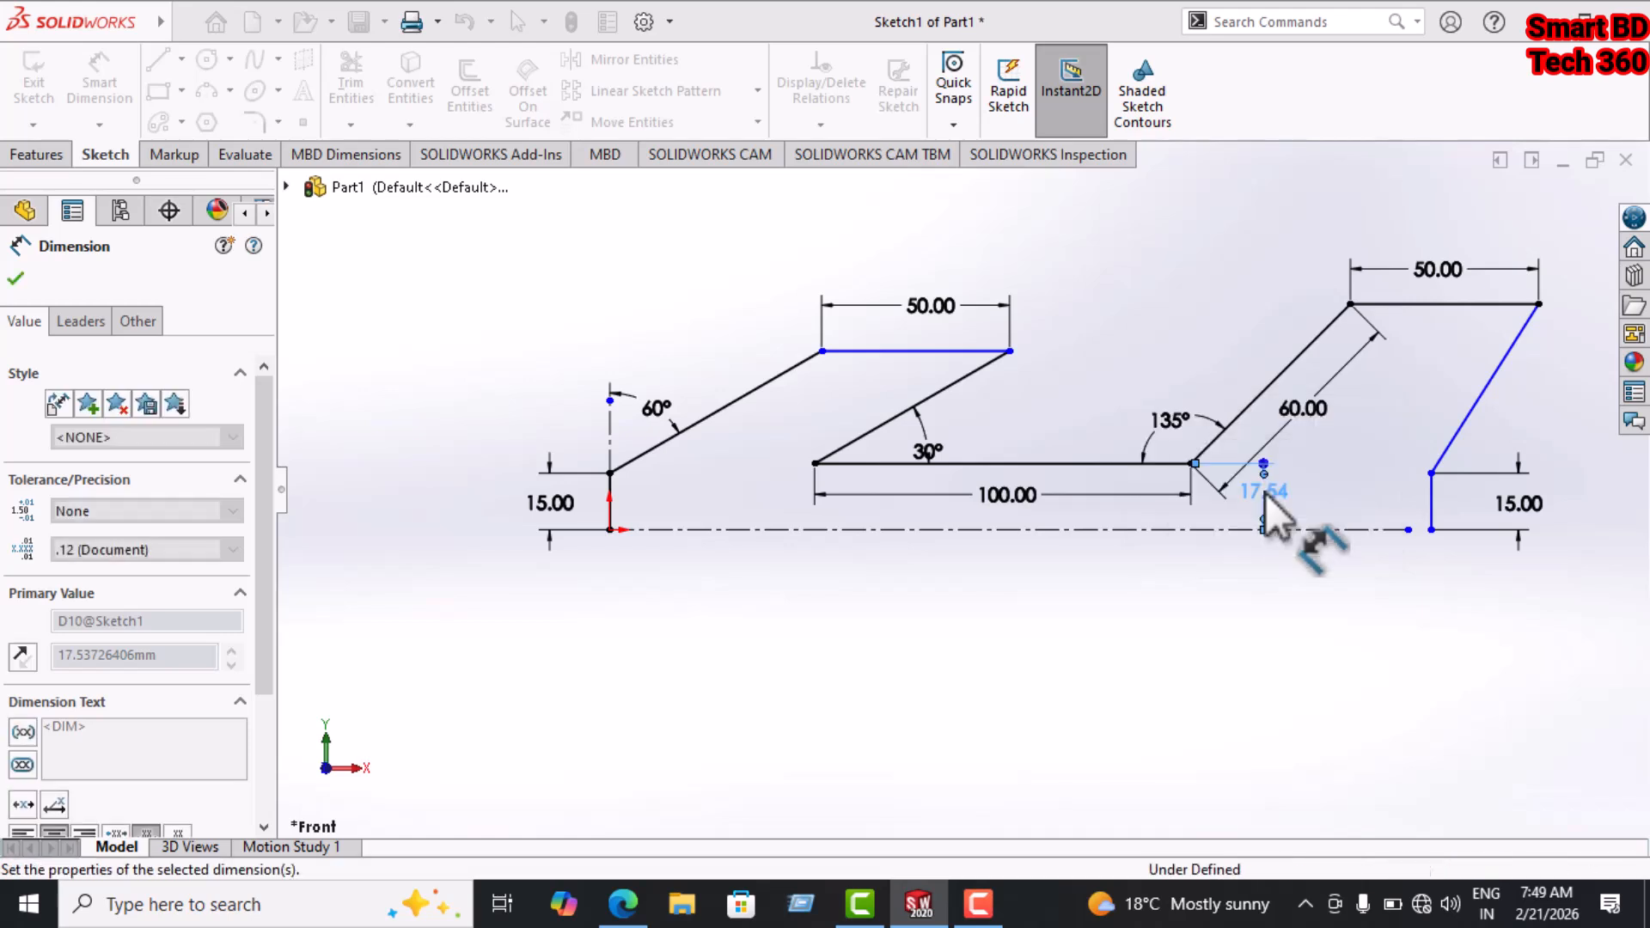
click(1333, 653)
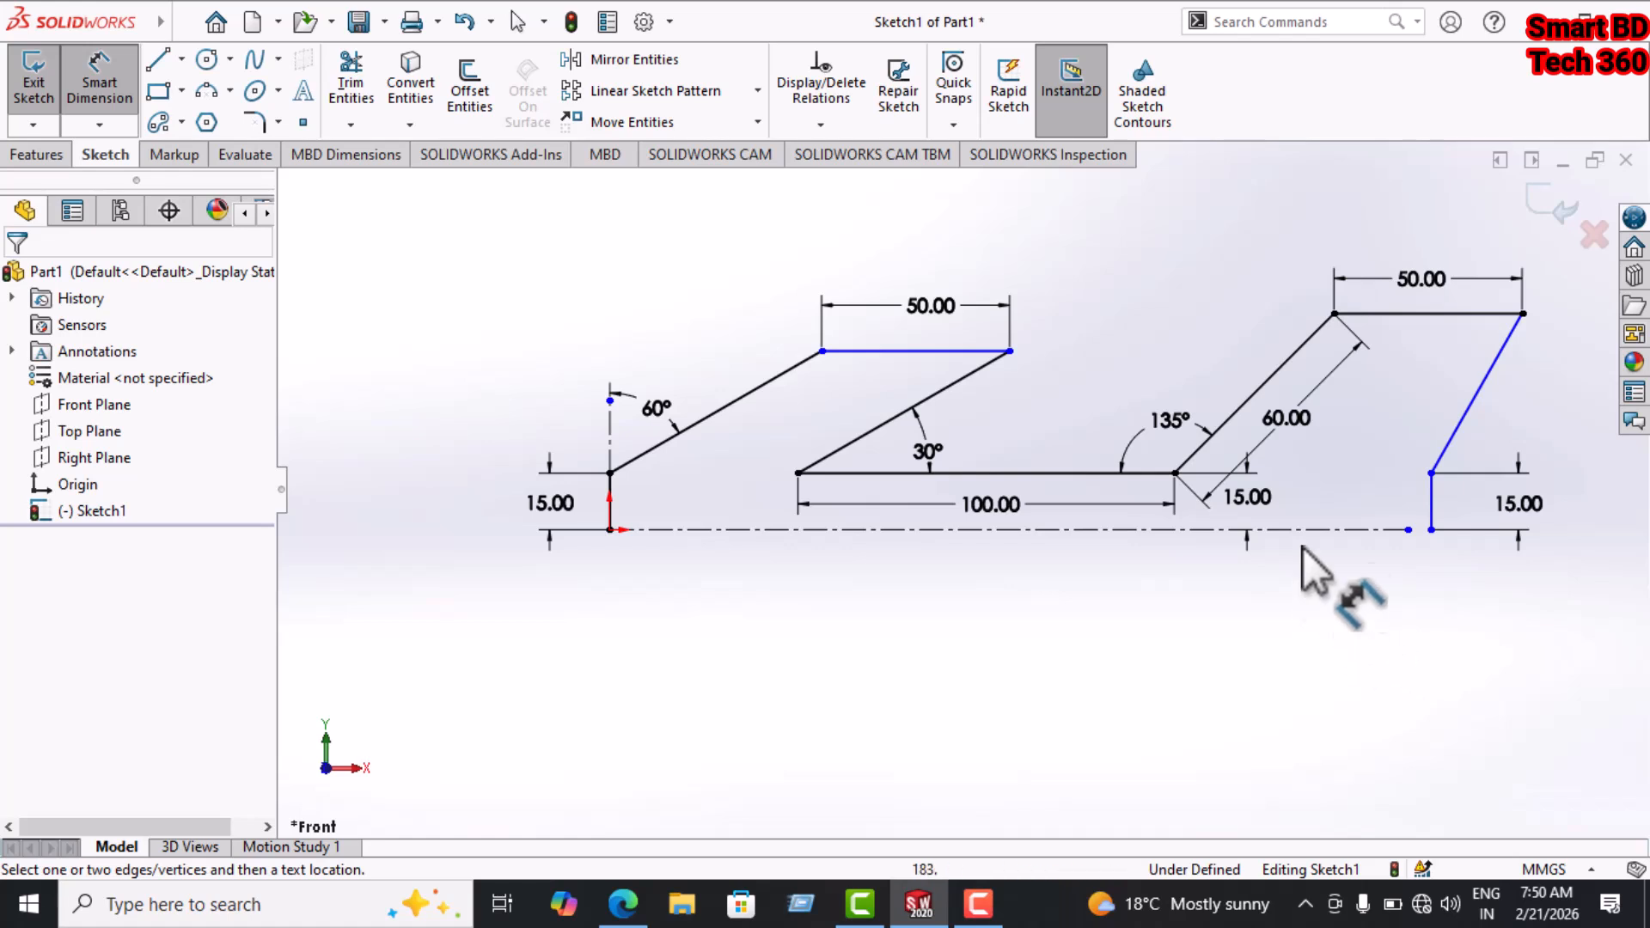
Dimension the horizontal distance from the middle edge's right endpoint to the right vertical edge's upper endpoint at 50 mm, placing it below the centerline.
click(1431, 472)
click(1175, 474)
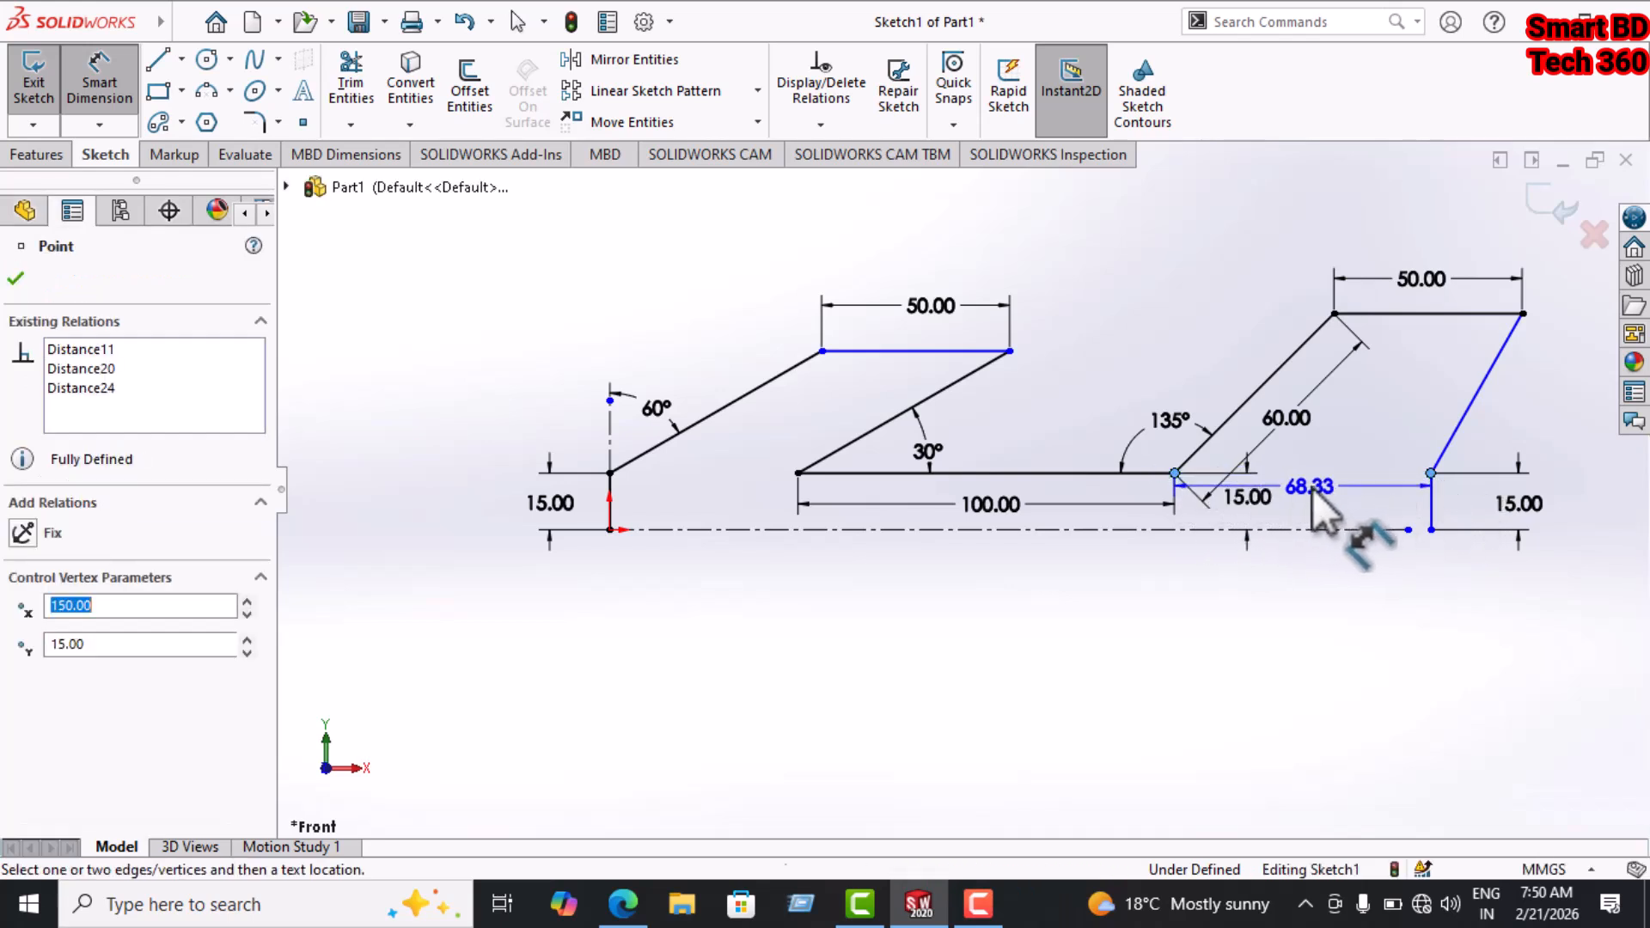
click(1312, 486)
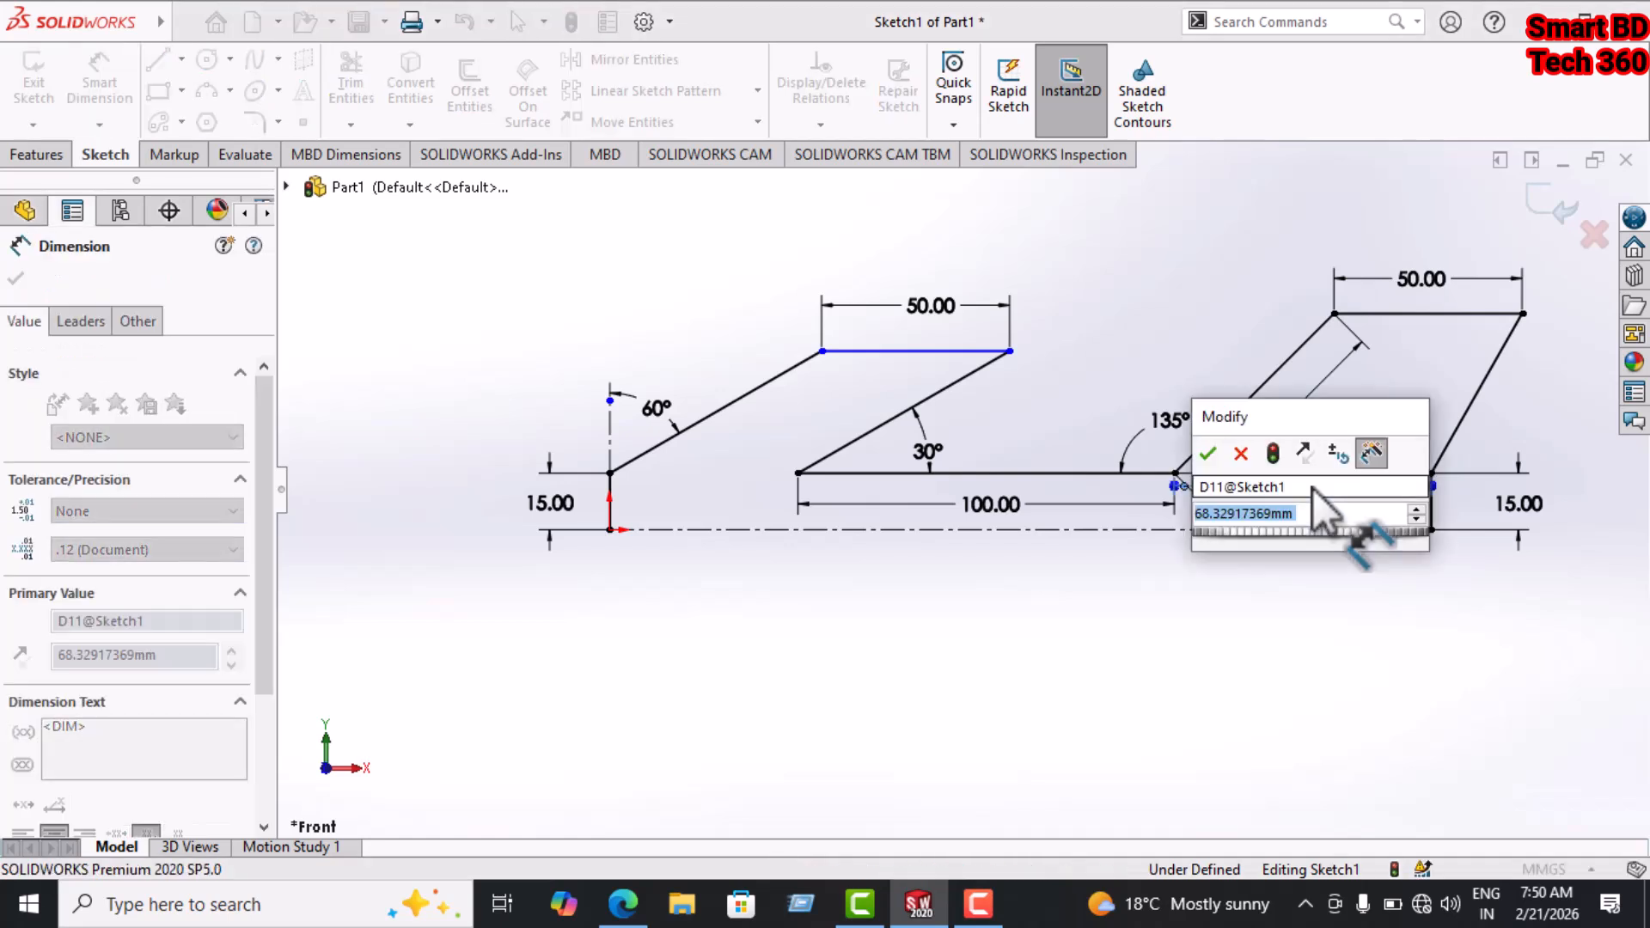
text(50)
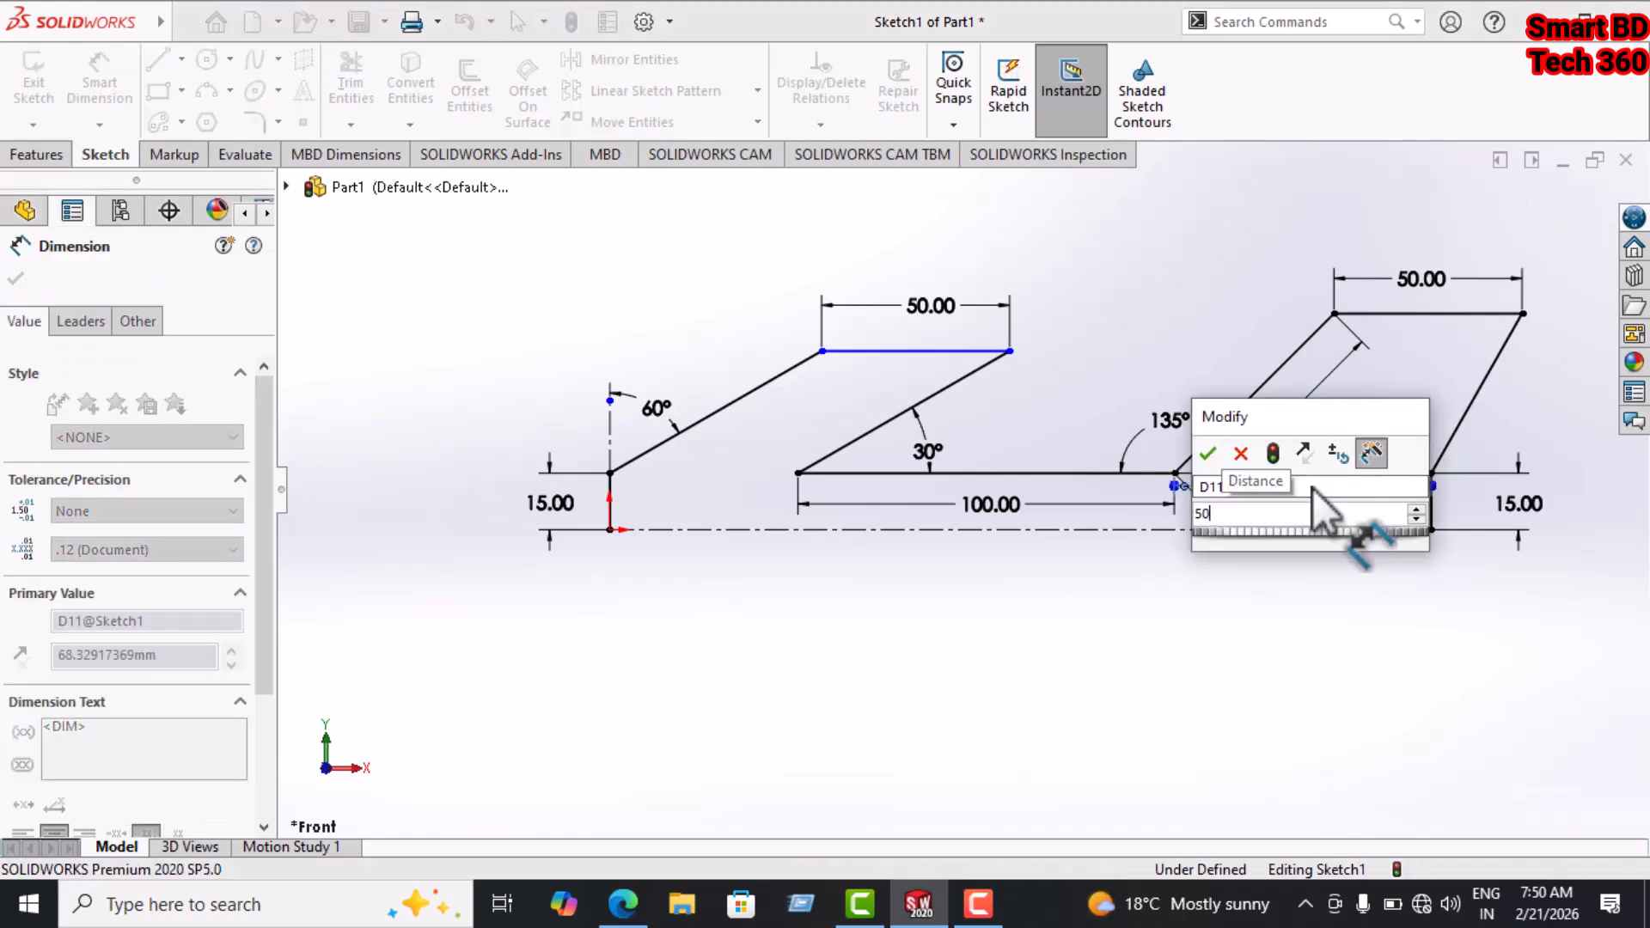
key(Return)
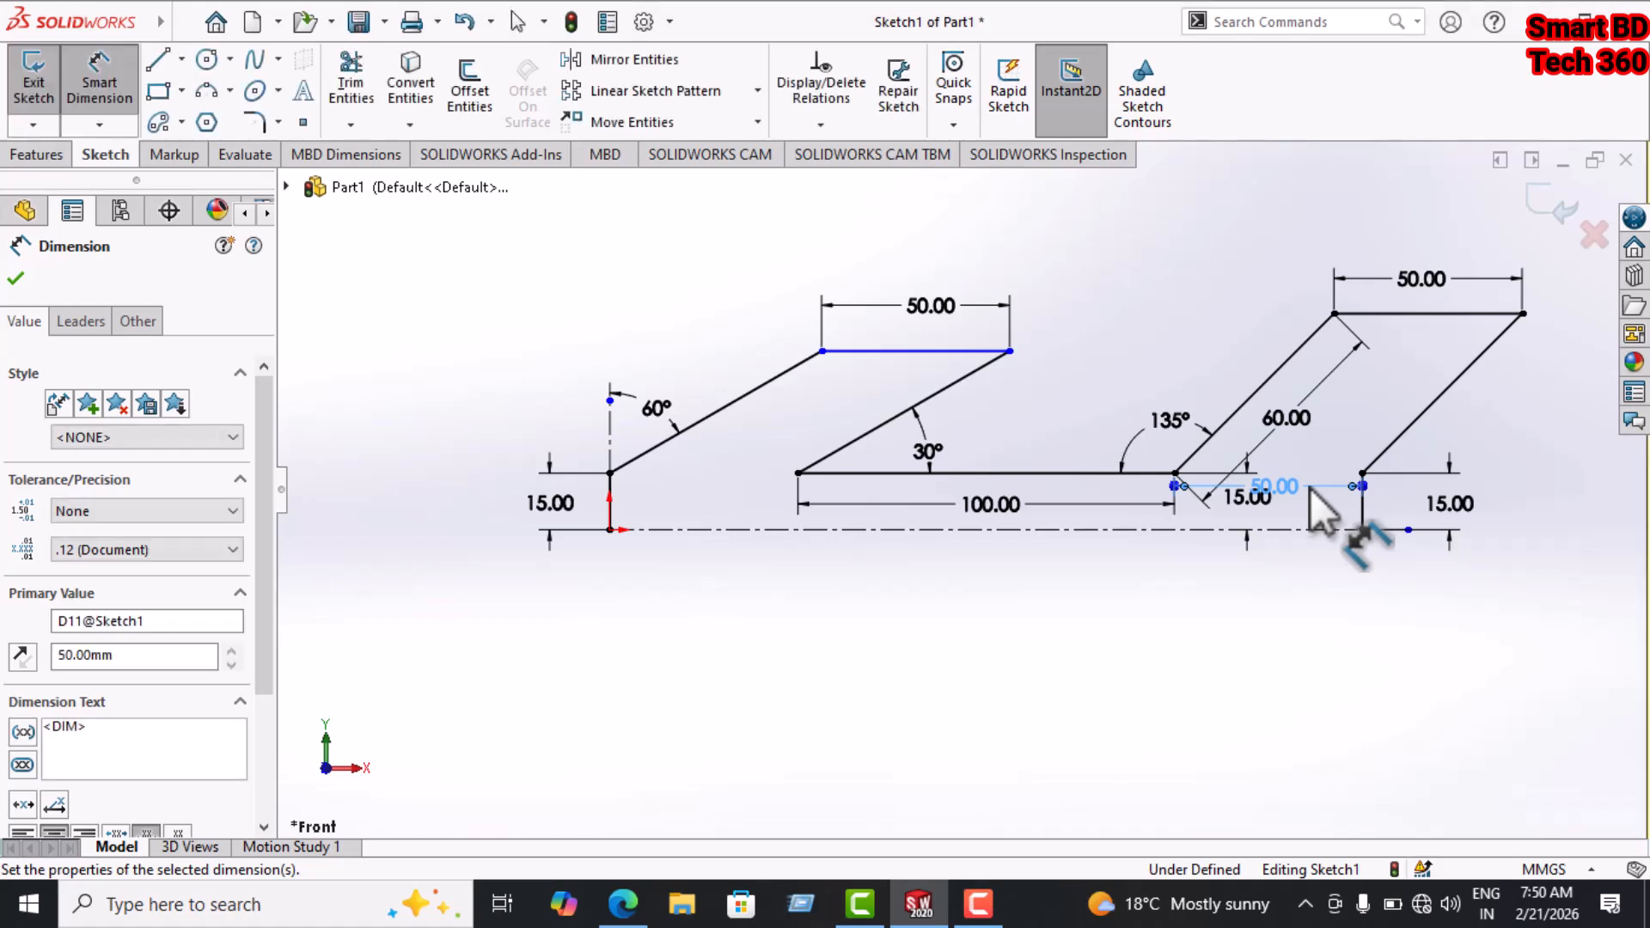
click(1418, 638)
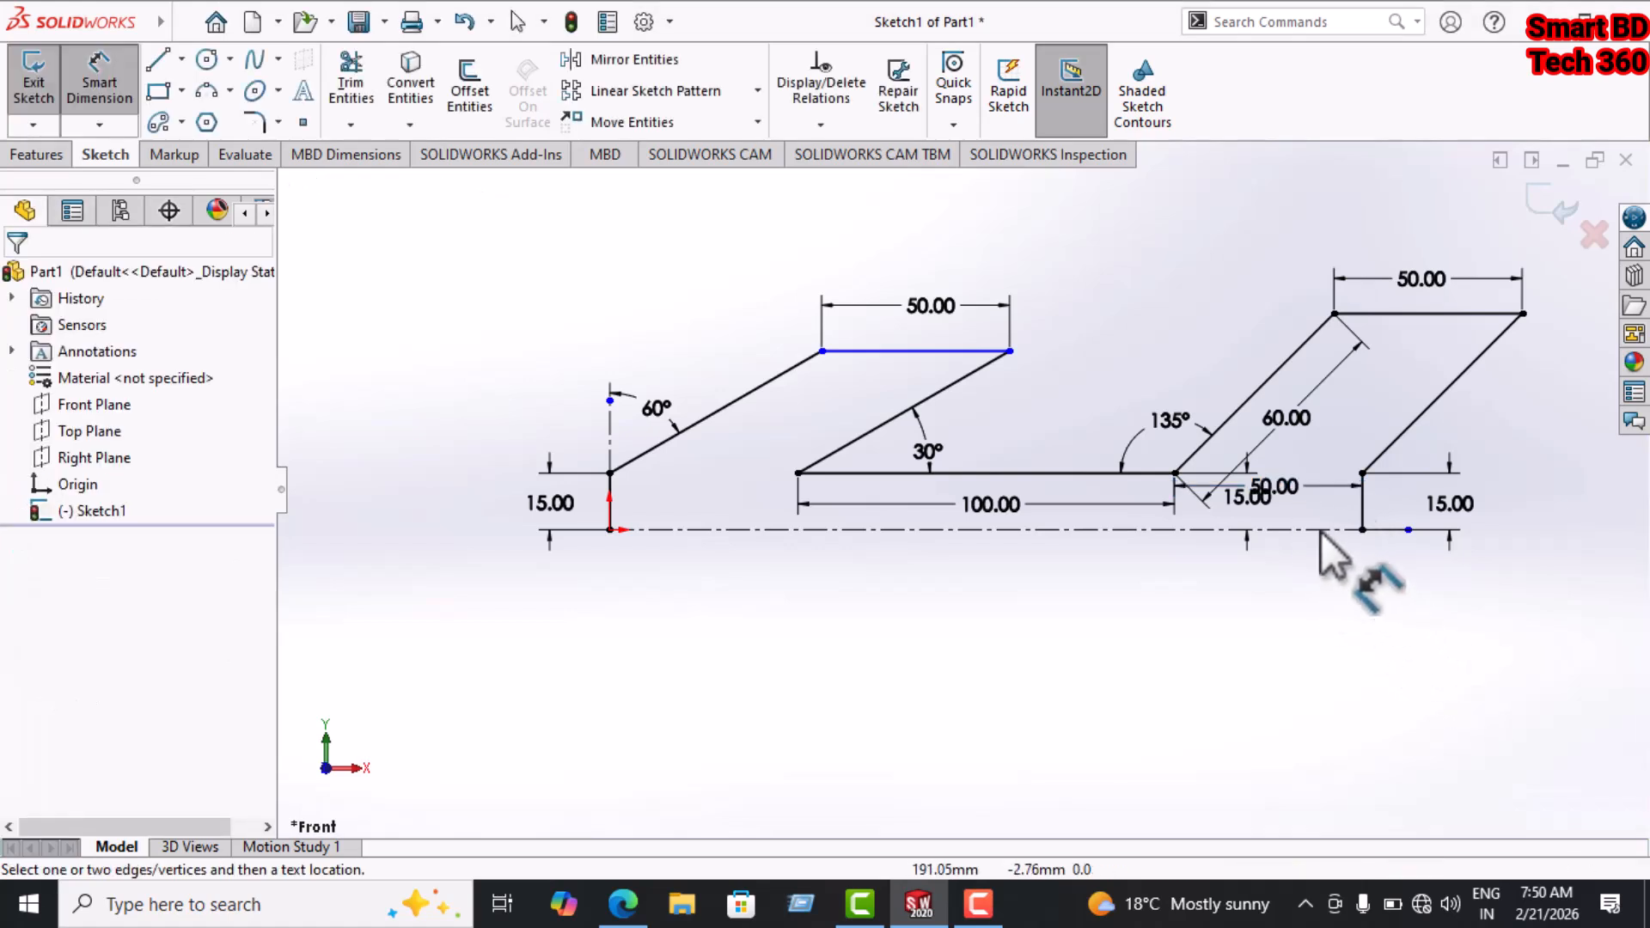
drag(1302, 488, 1295, 551)
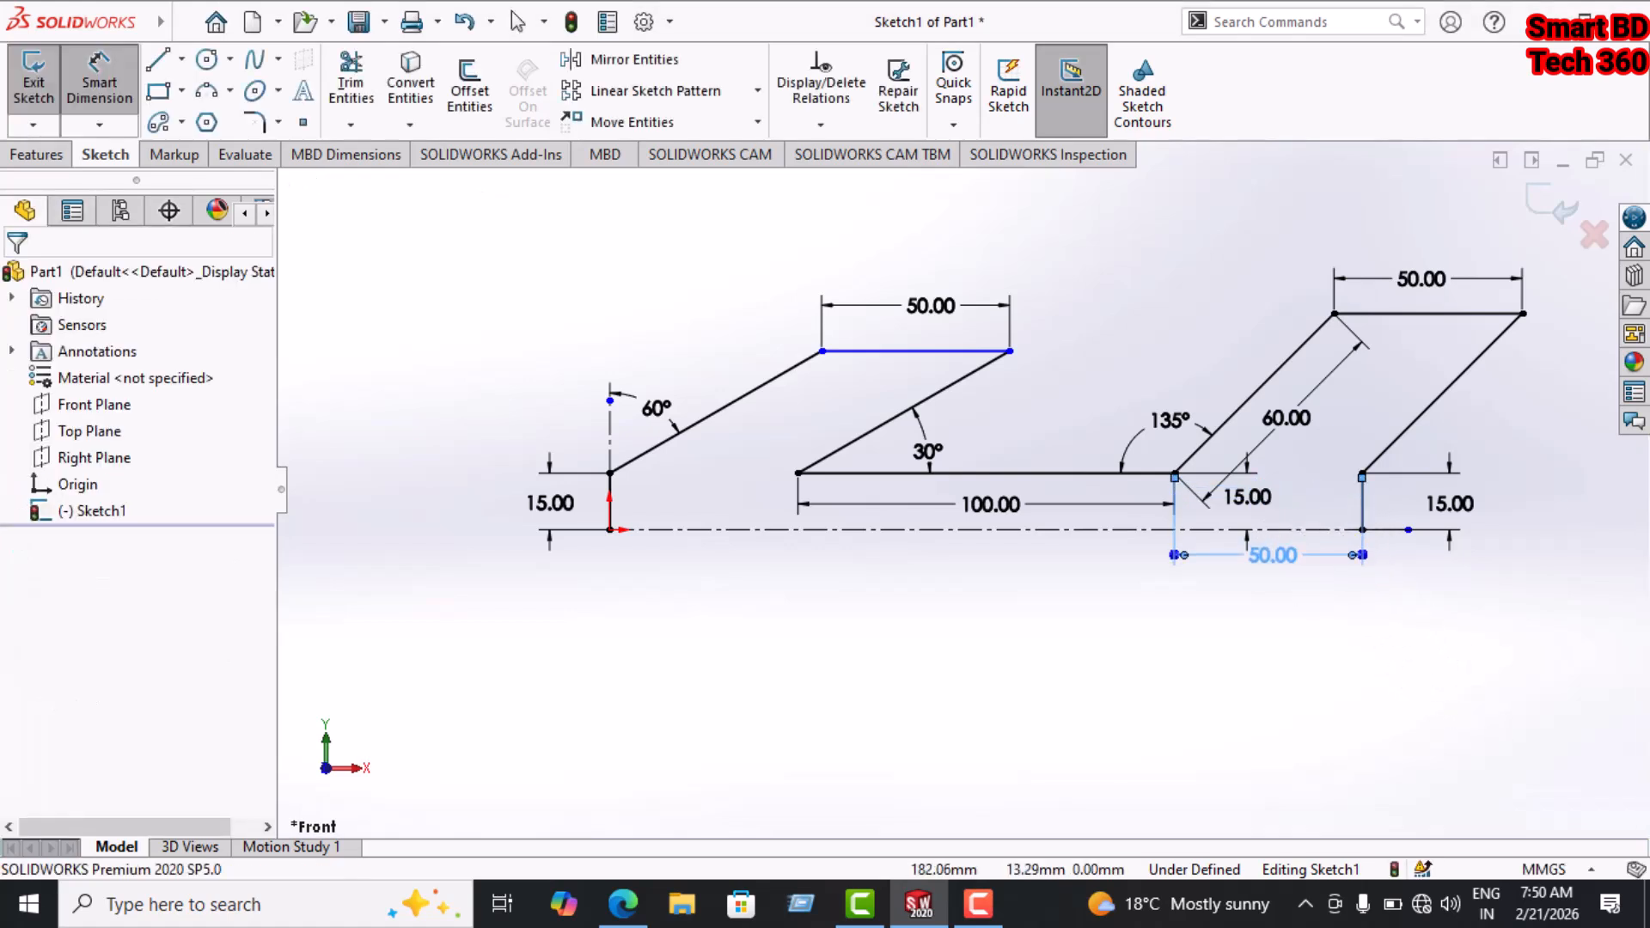
click(1215, 369)
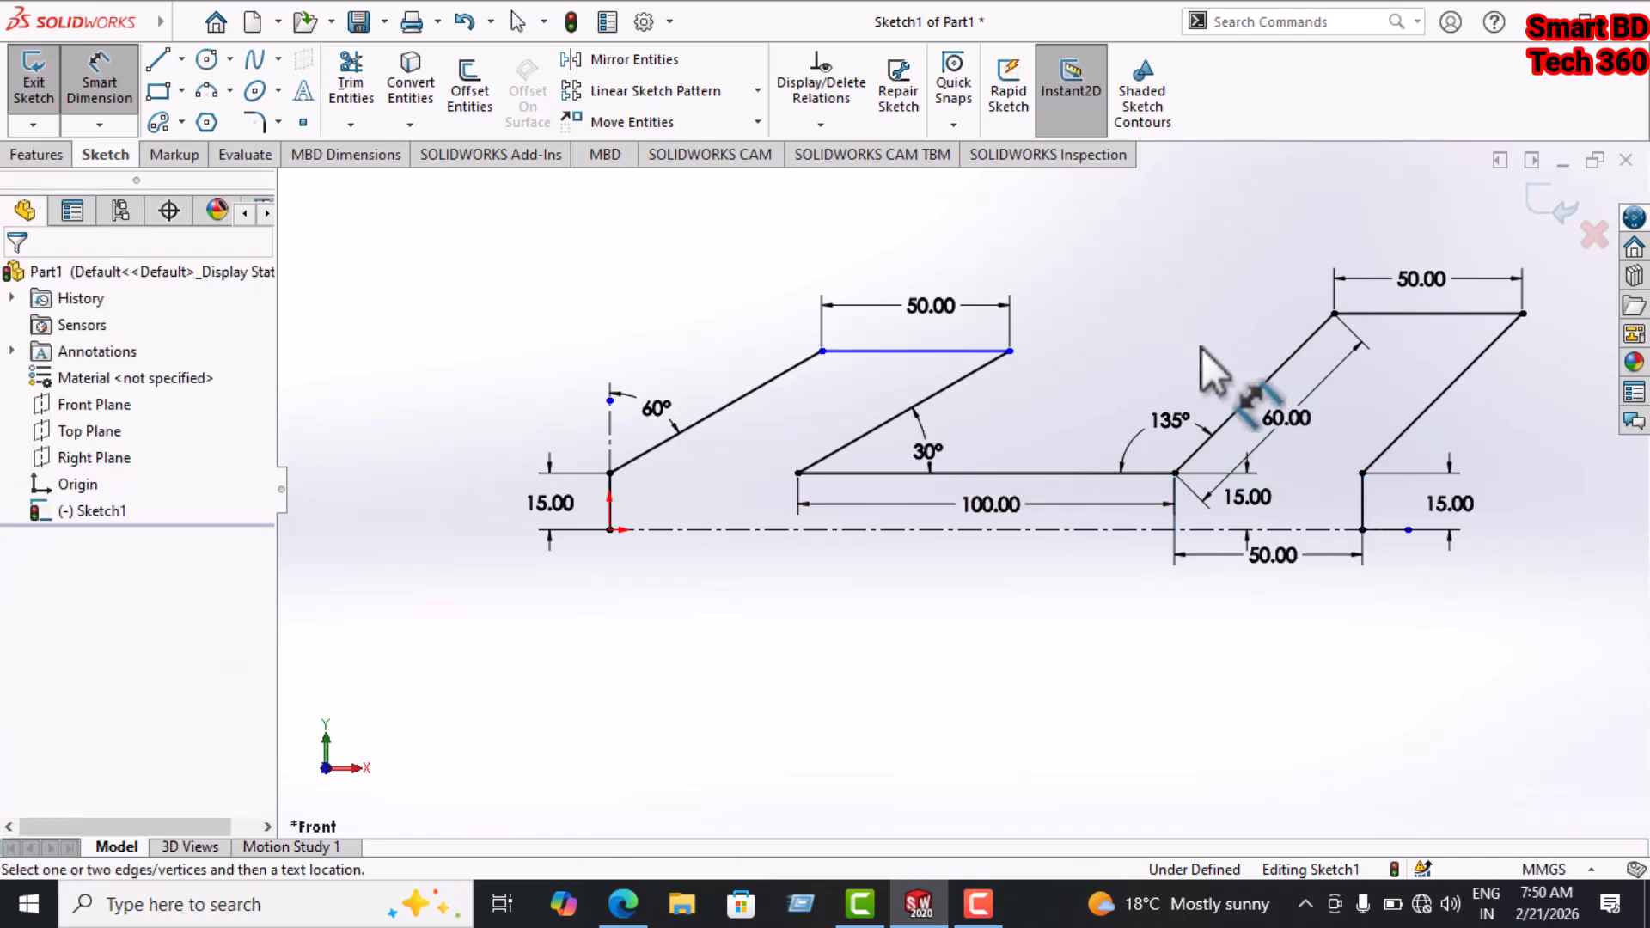
Dimension the left arm's rising edge to an aligned length of 85 mm.
click(822, 352)
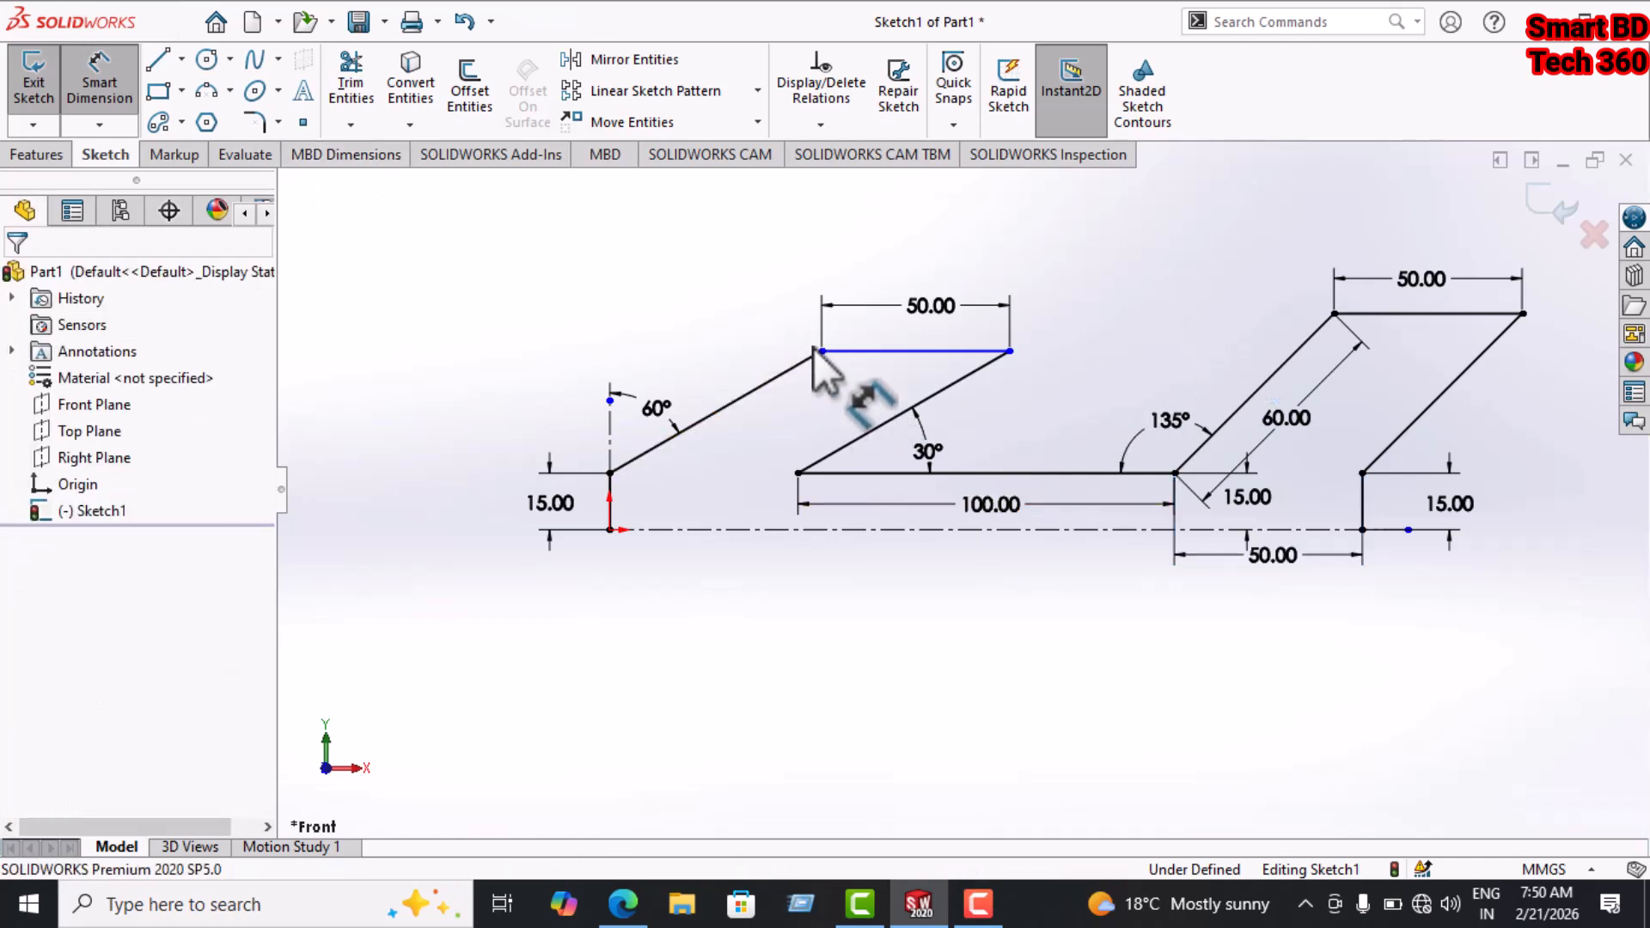
click(611, 472)
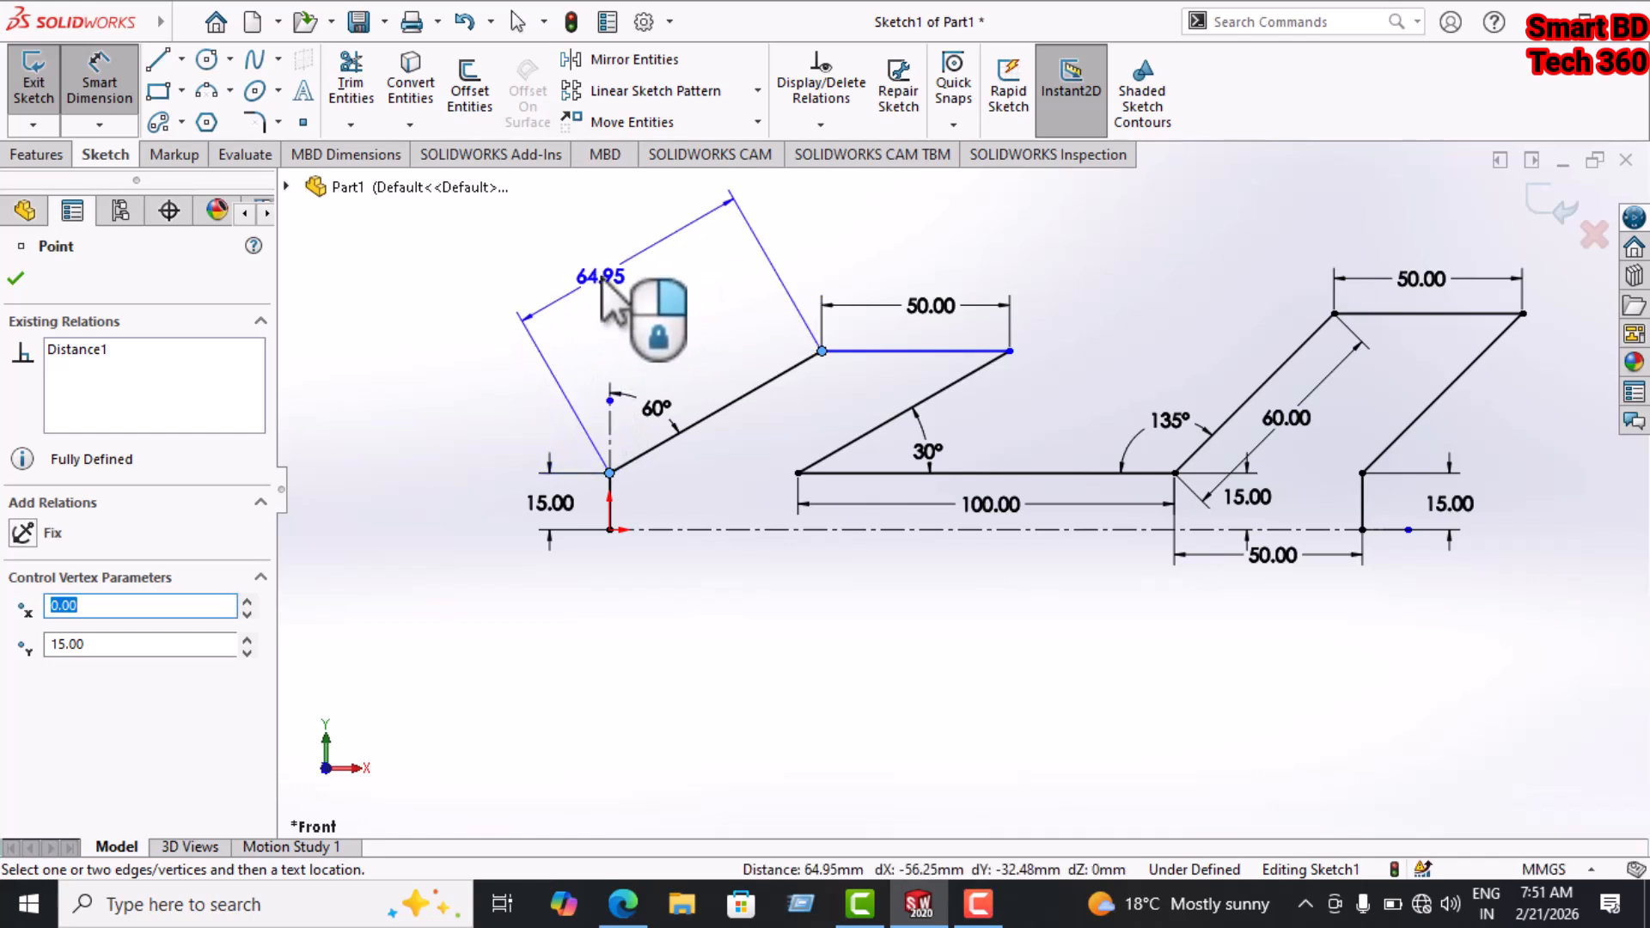
click(604, 293)
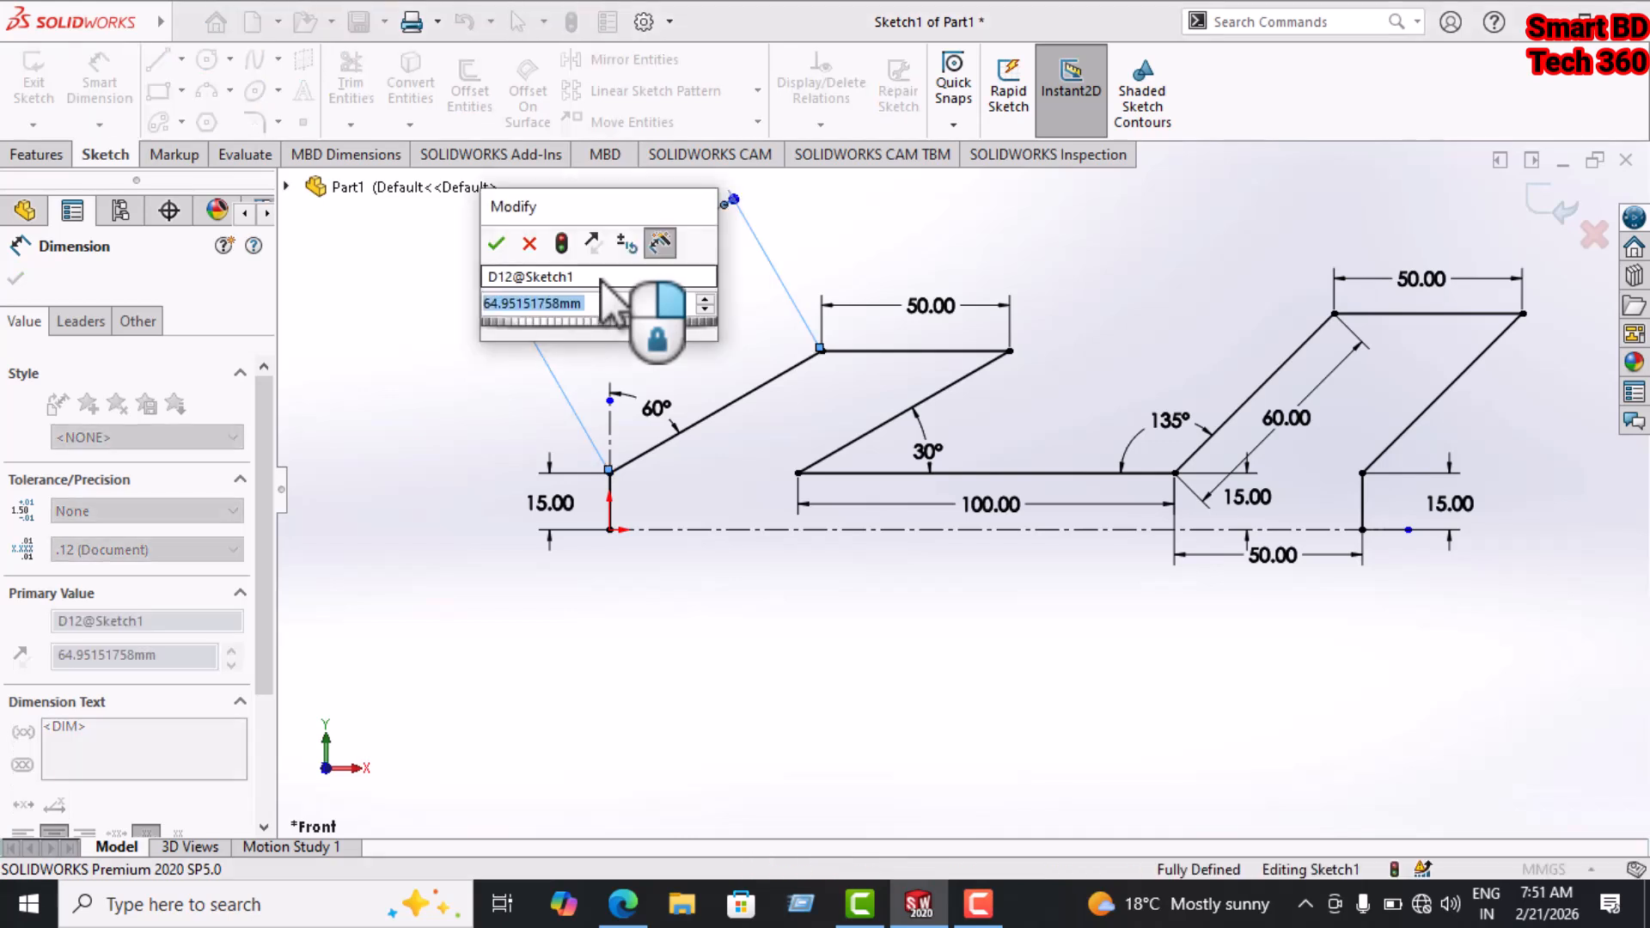
text(85)
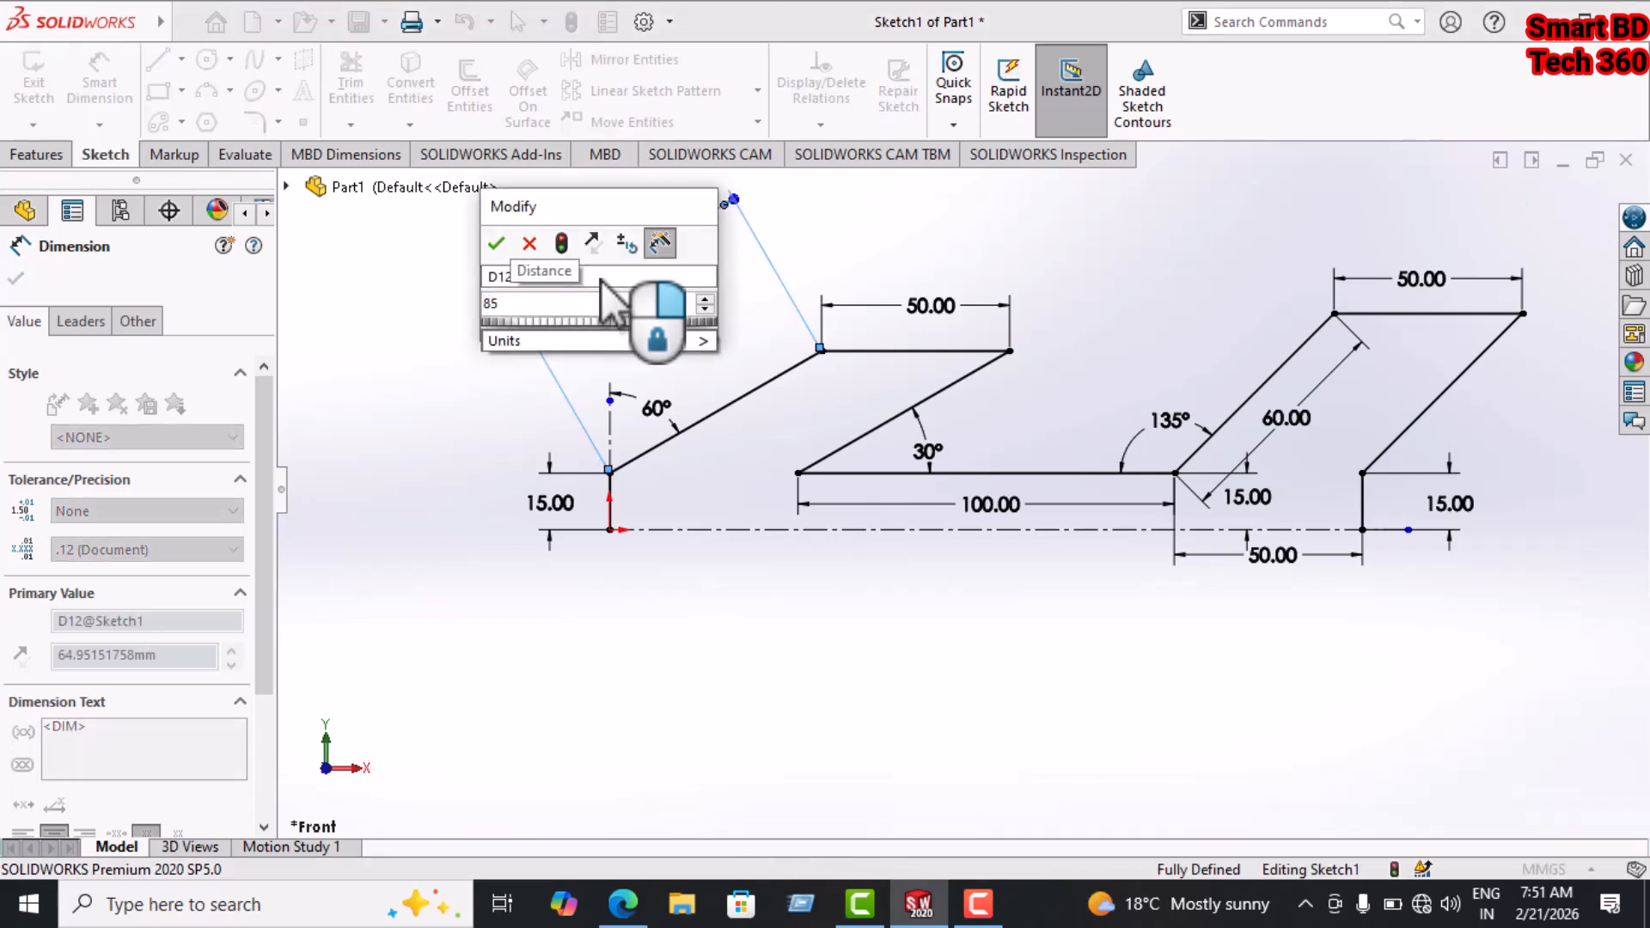
key(Escape)
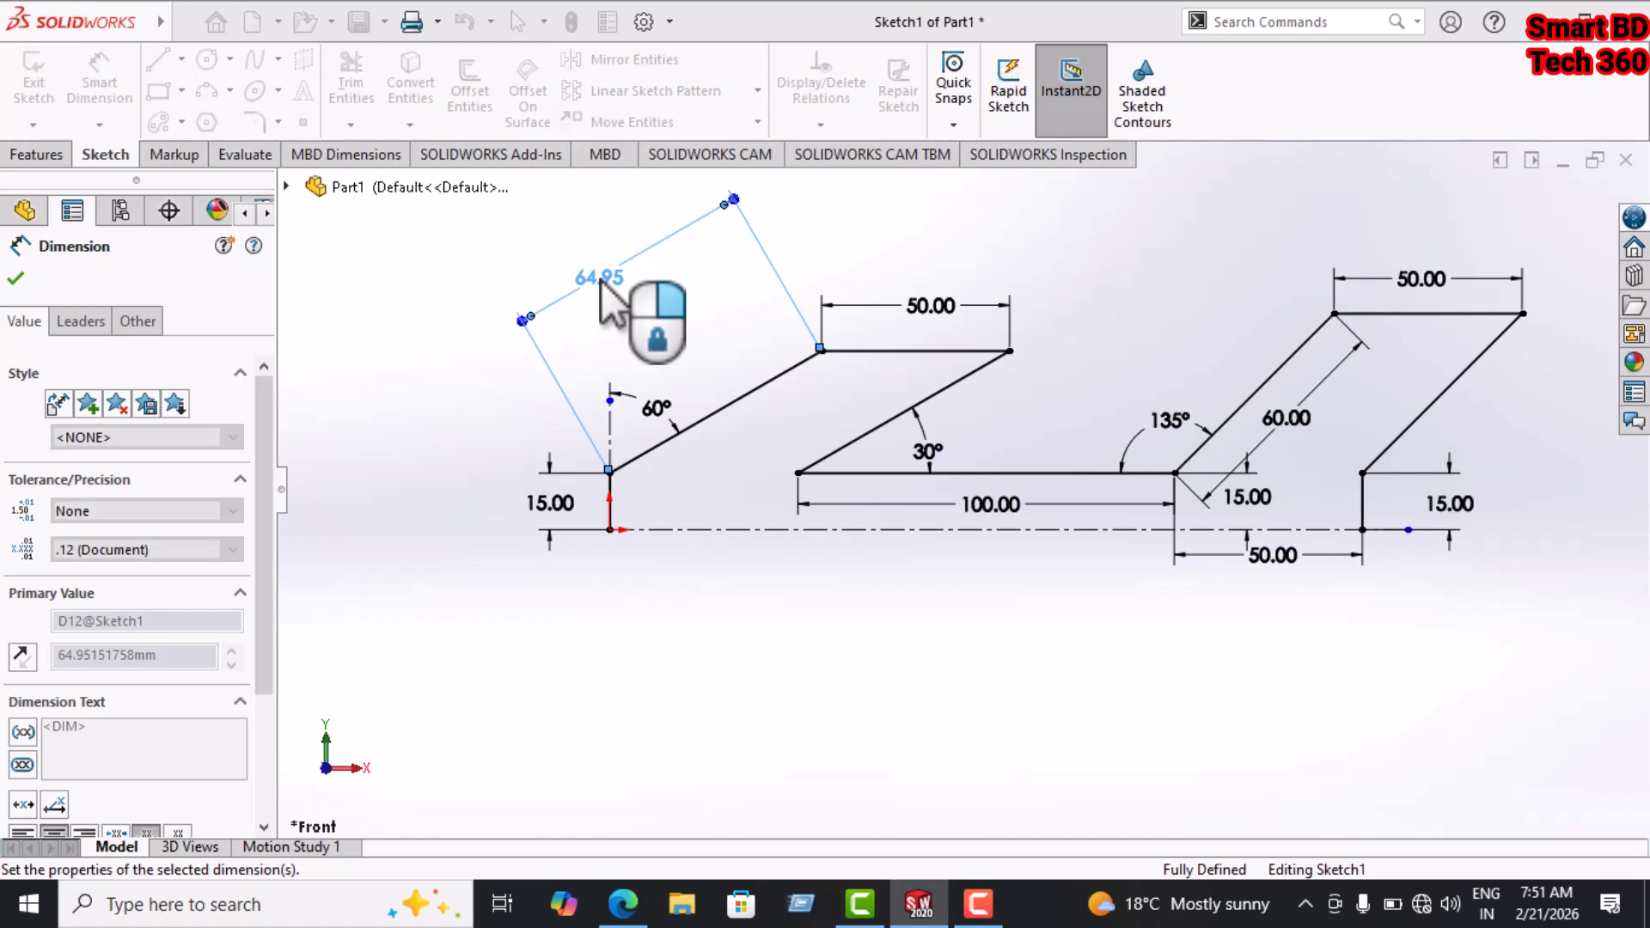
click(1366, 693)
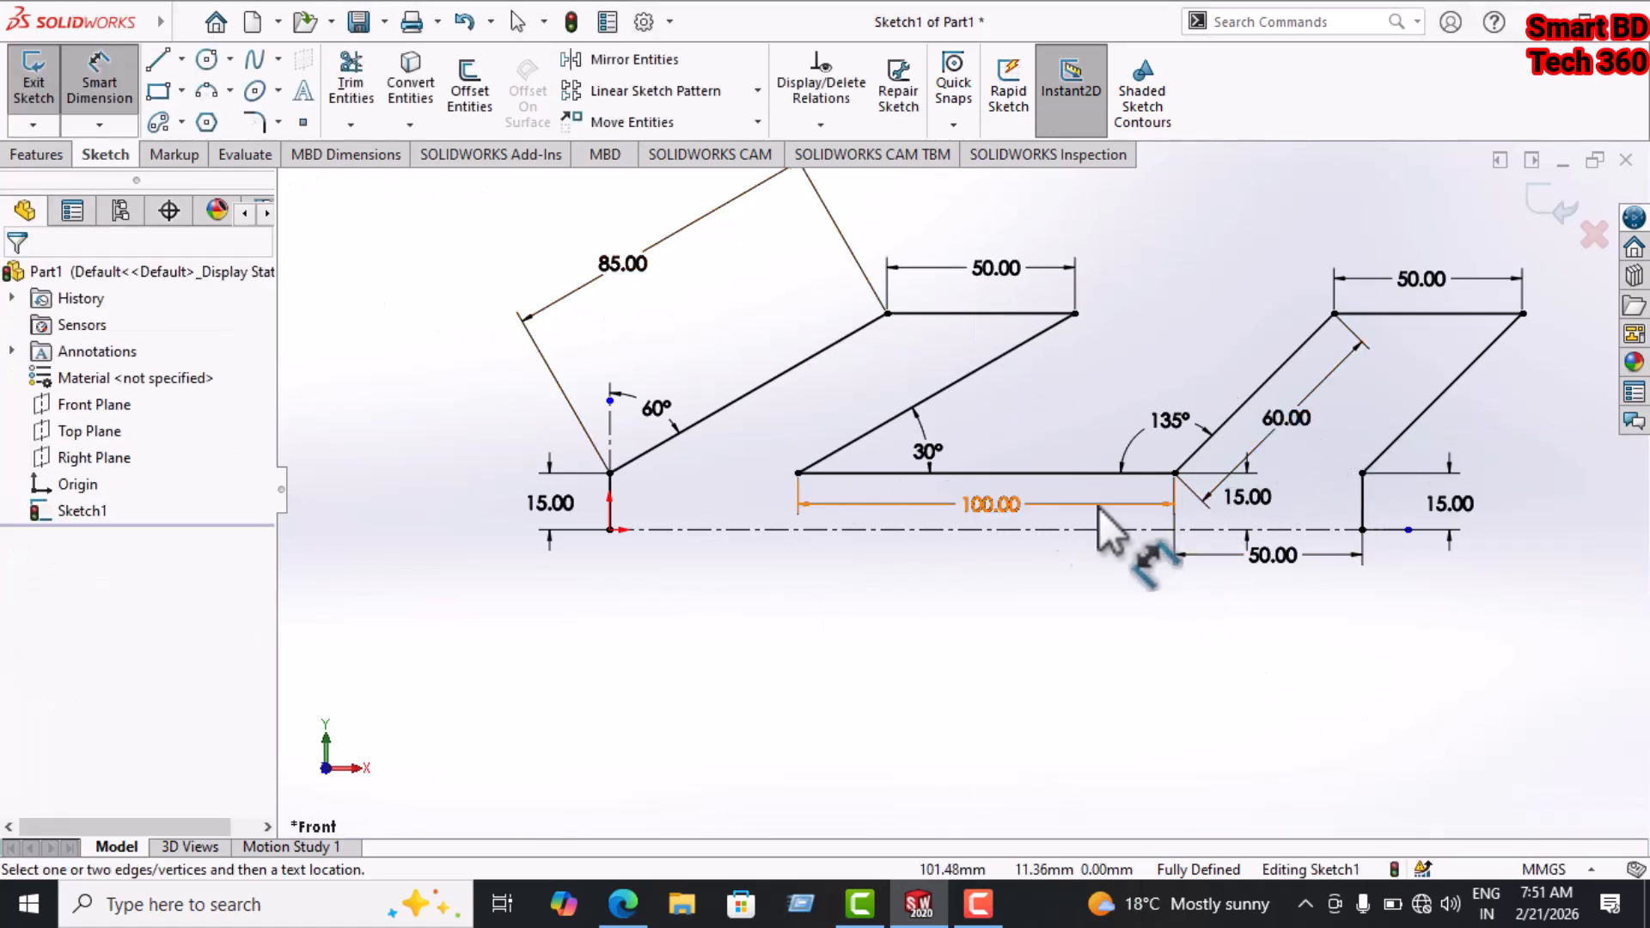
Mirror all sketch entities about the horizontal centerline, with Copy enabled.
click(615, 58)
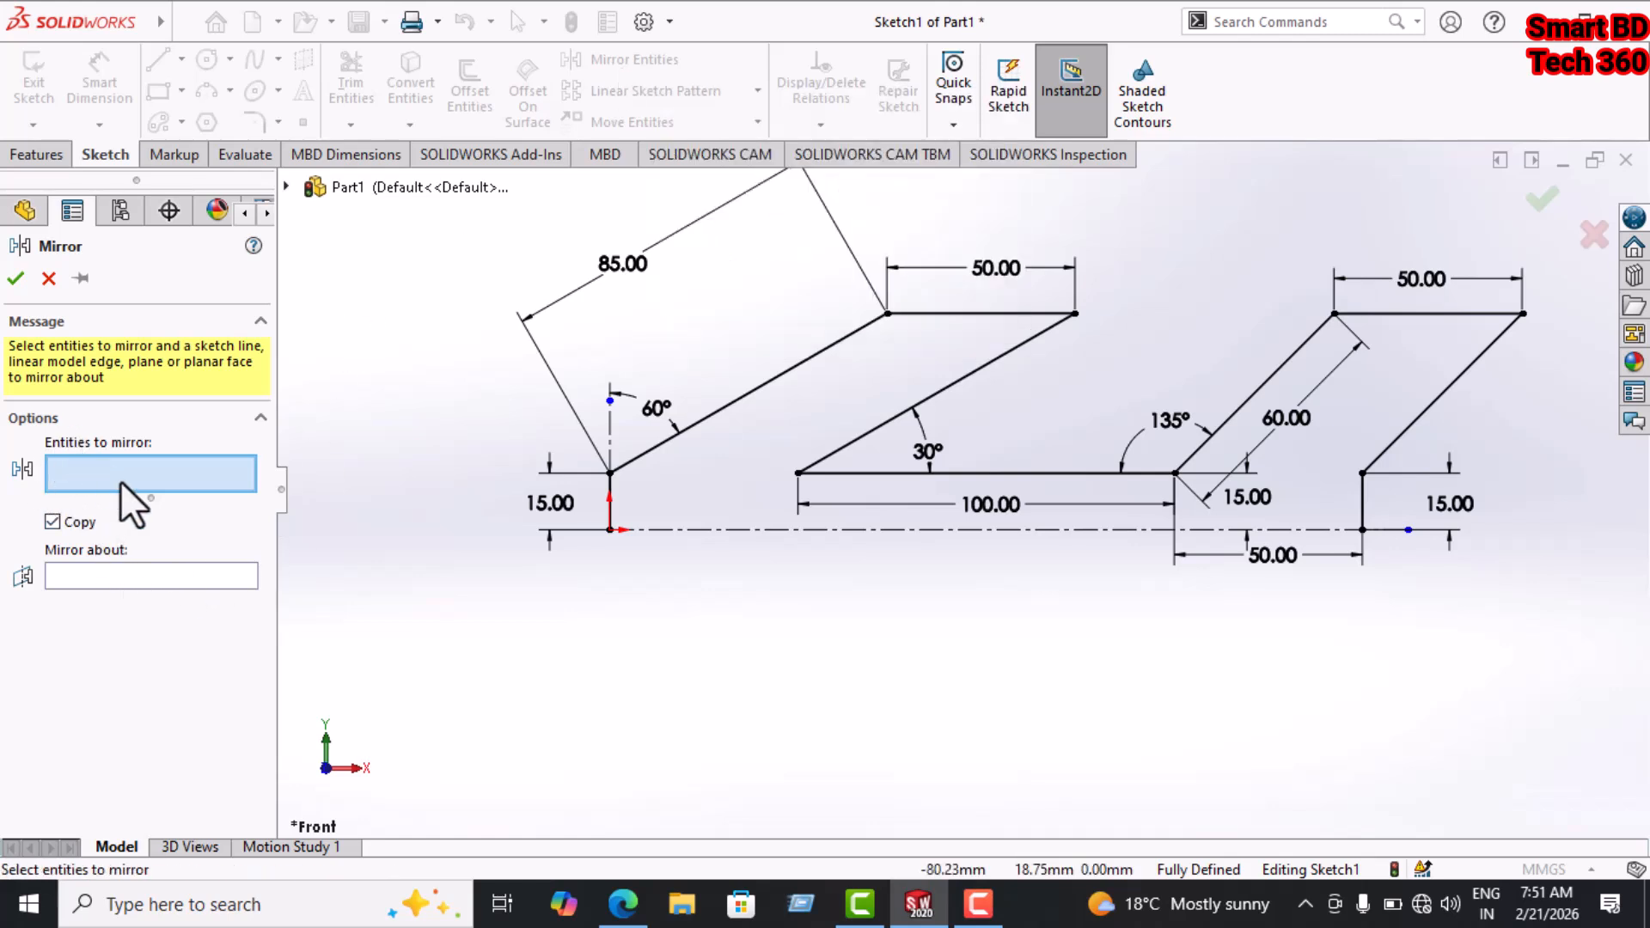
key(ctrl+a)
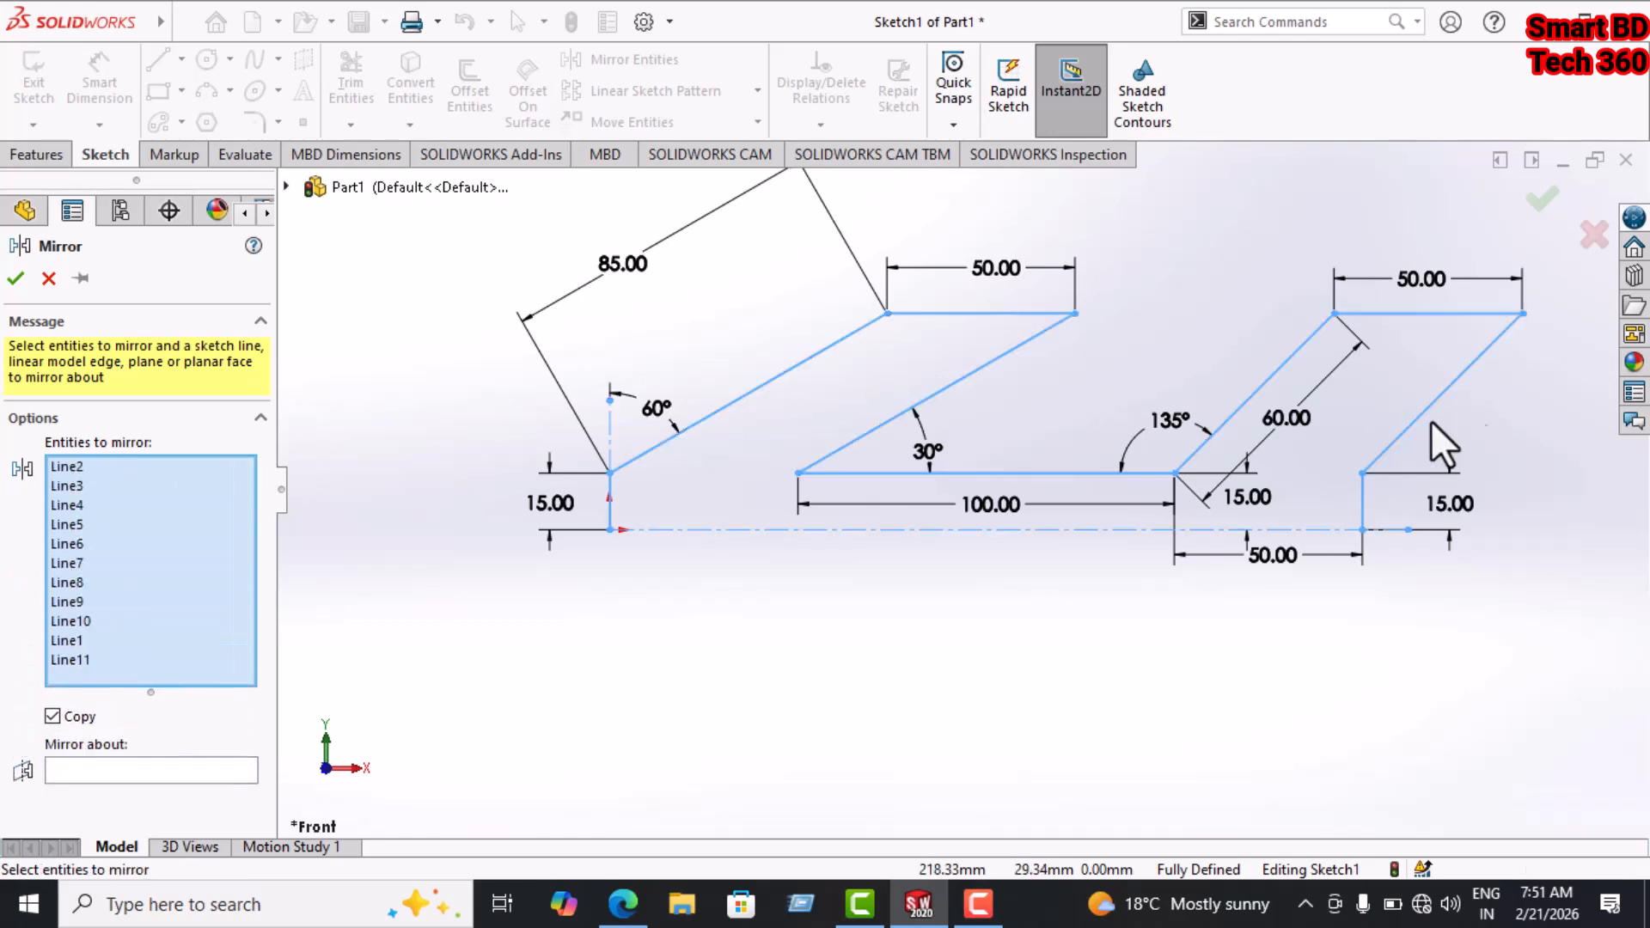
click(168, 763)
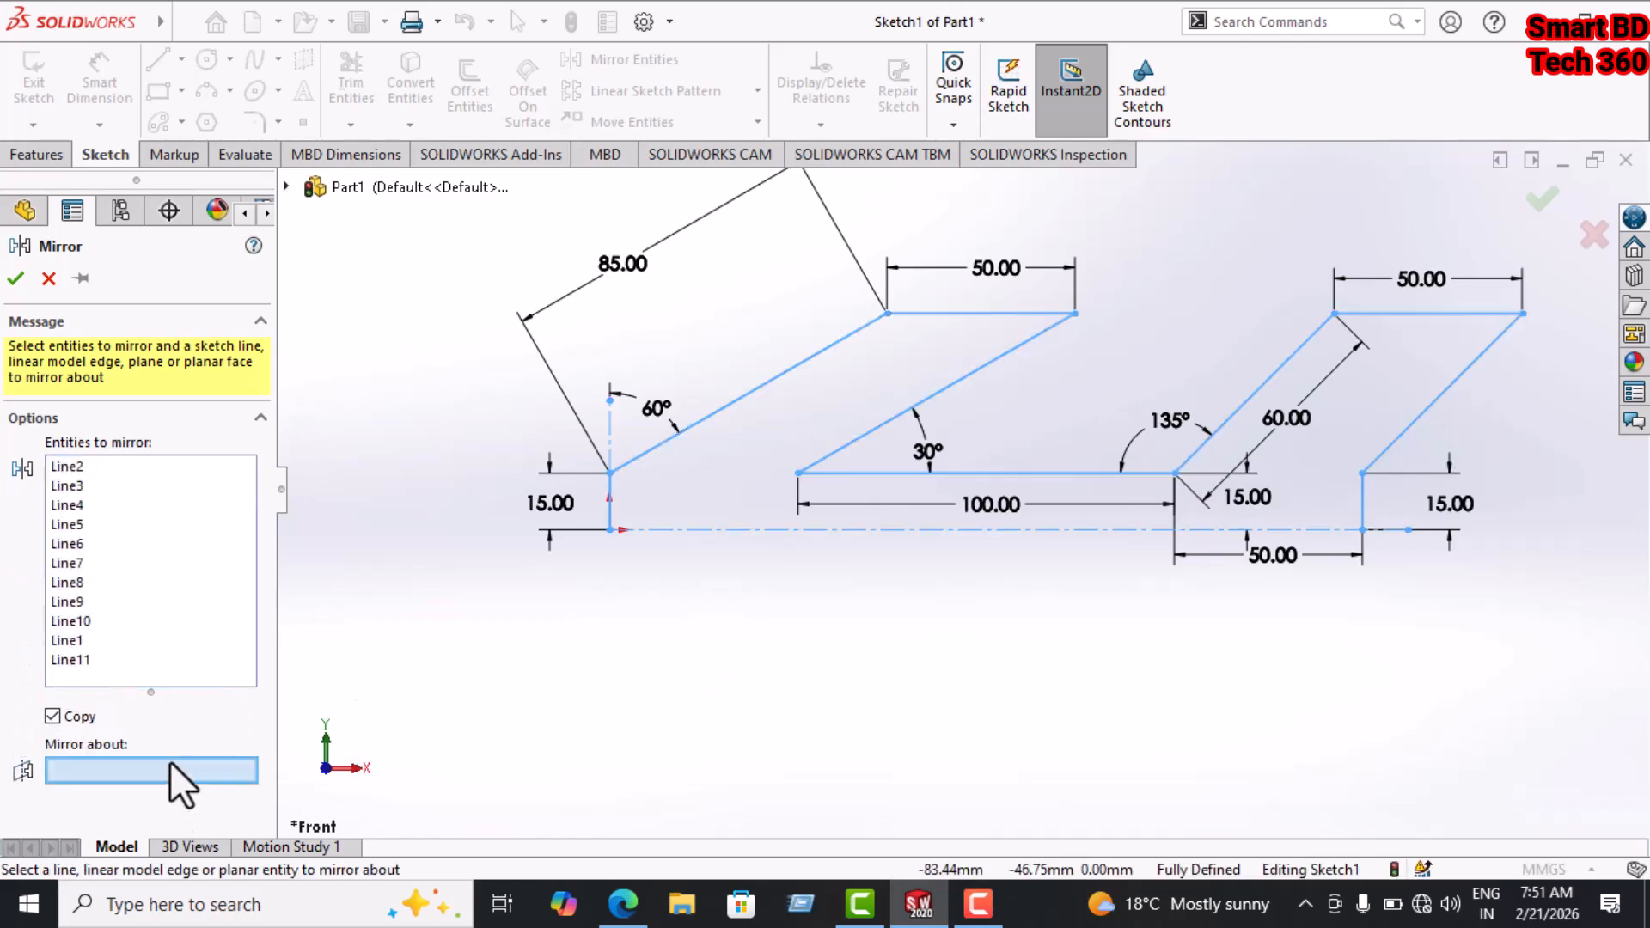
click(741, 529)
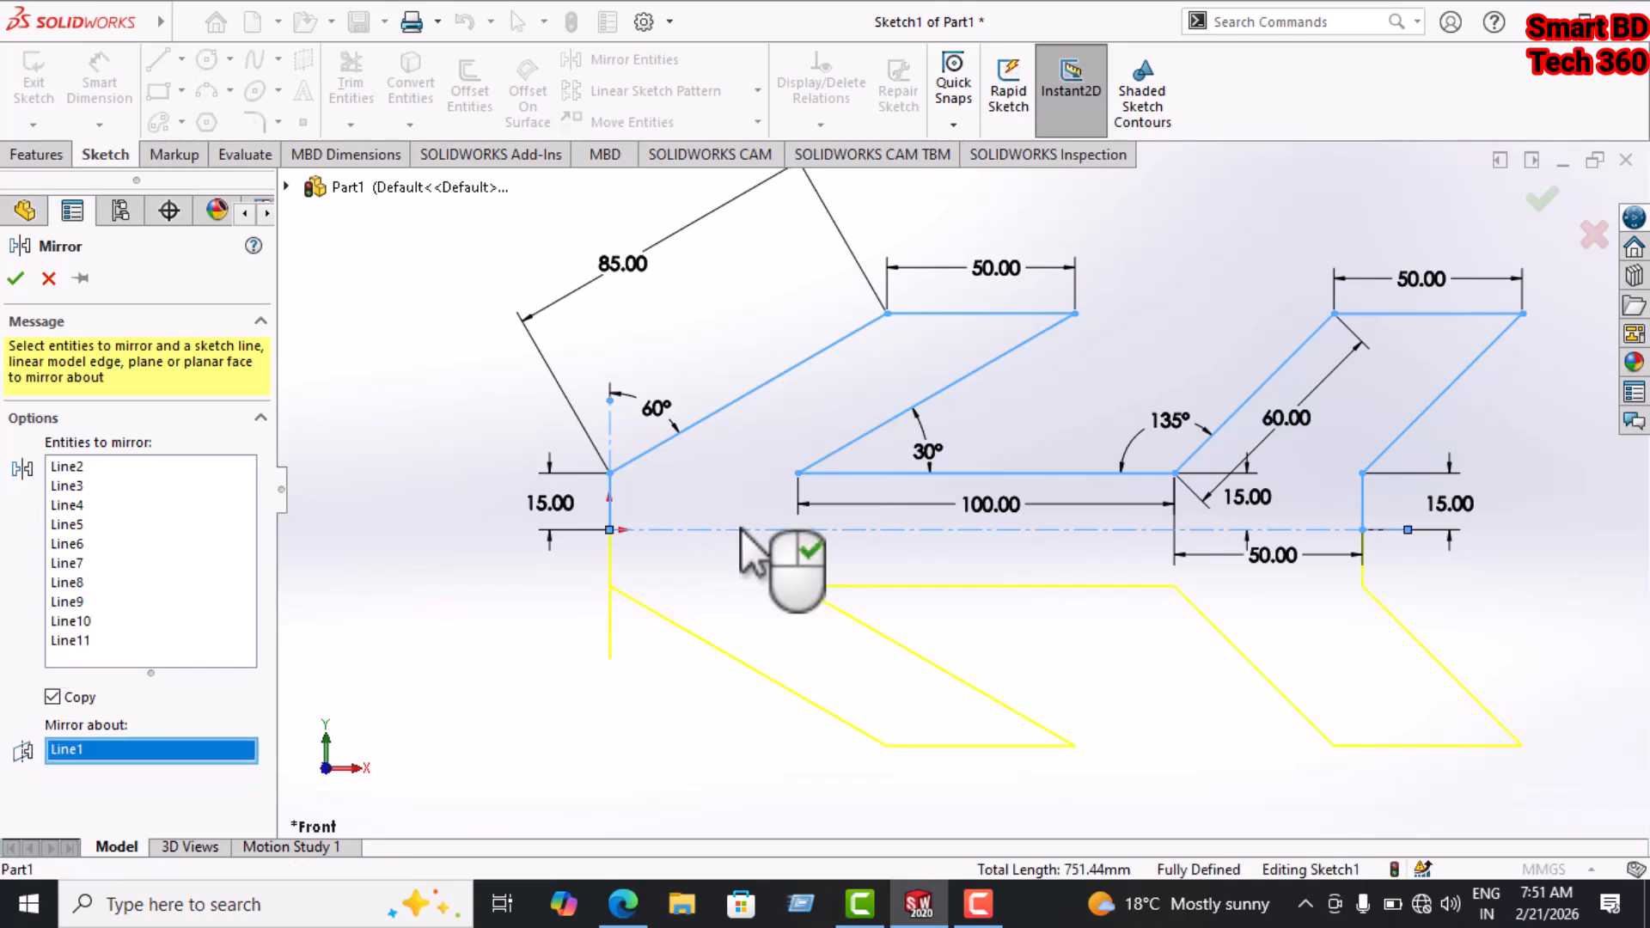
click(15, 278)
Compare the mirrored sketch with the Practice-05 drawing in the Solidworks 2D Practice PDF in Edge, and return to SOLIDWORKS.
scroll(1379, 569, down, 2)
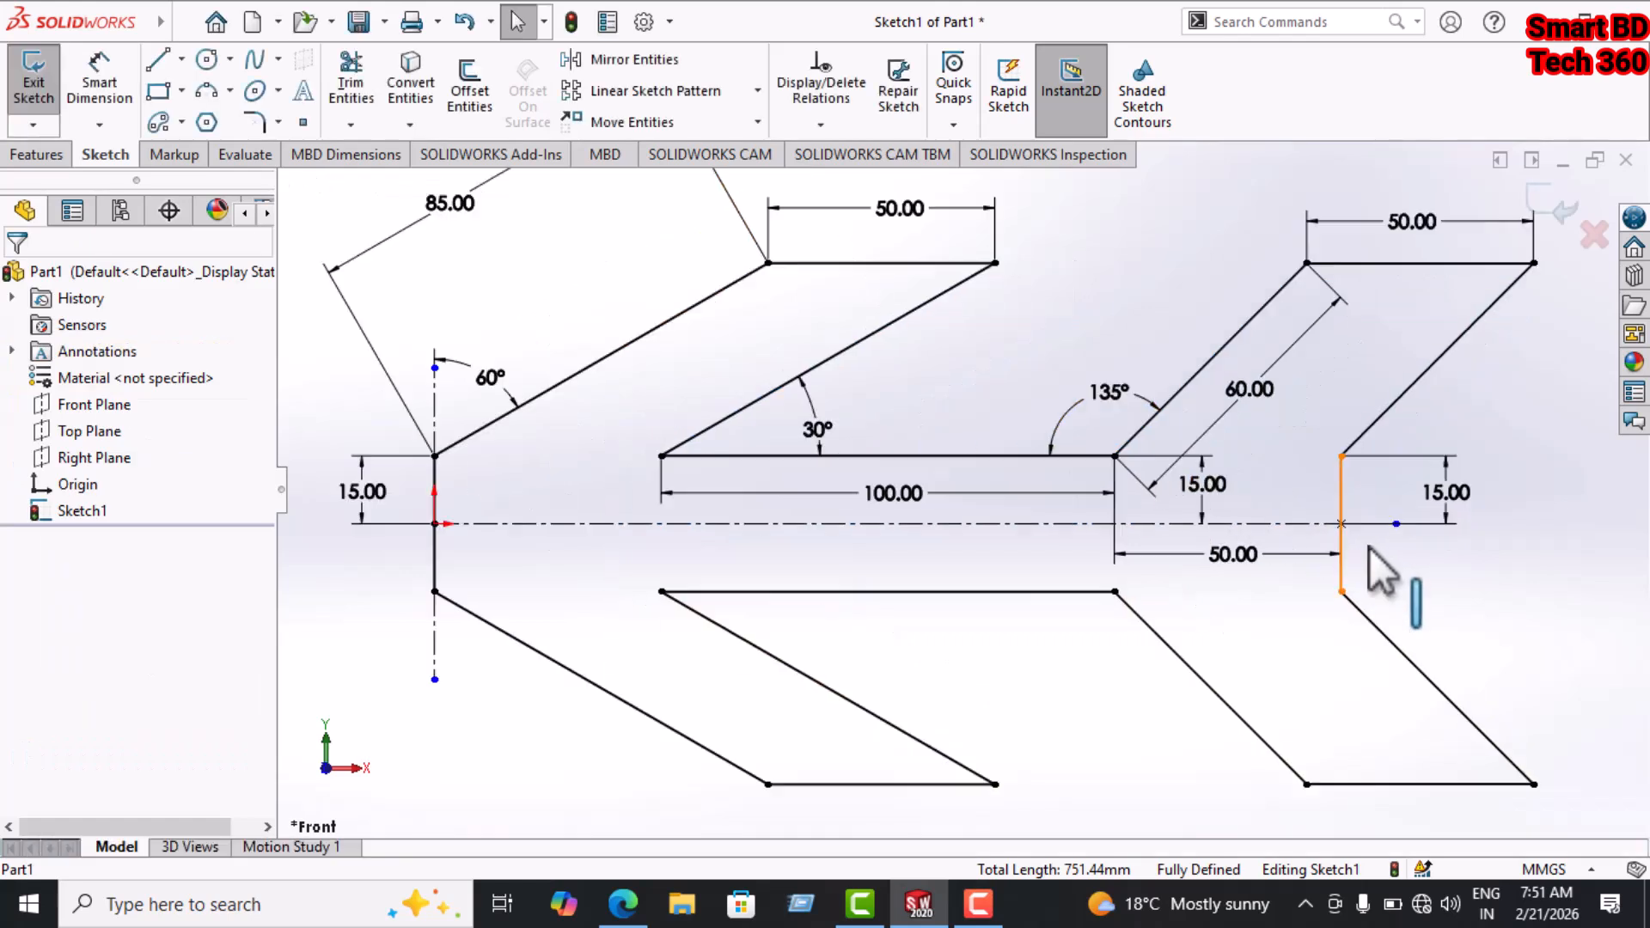
scroll(1132, 497, up, 3)
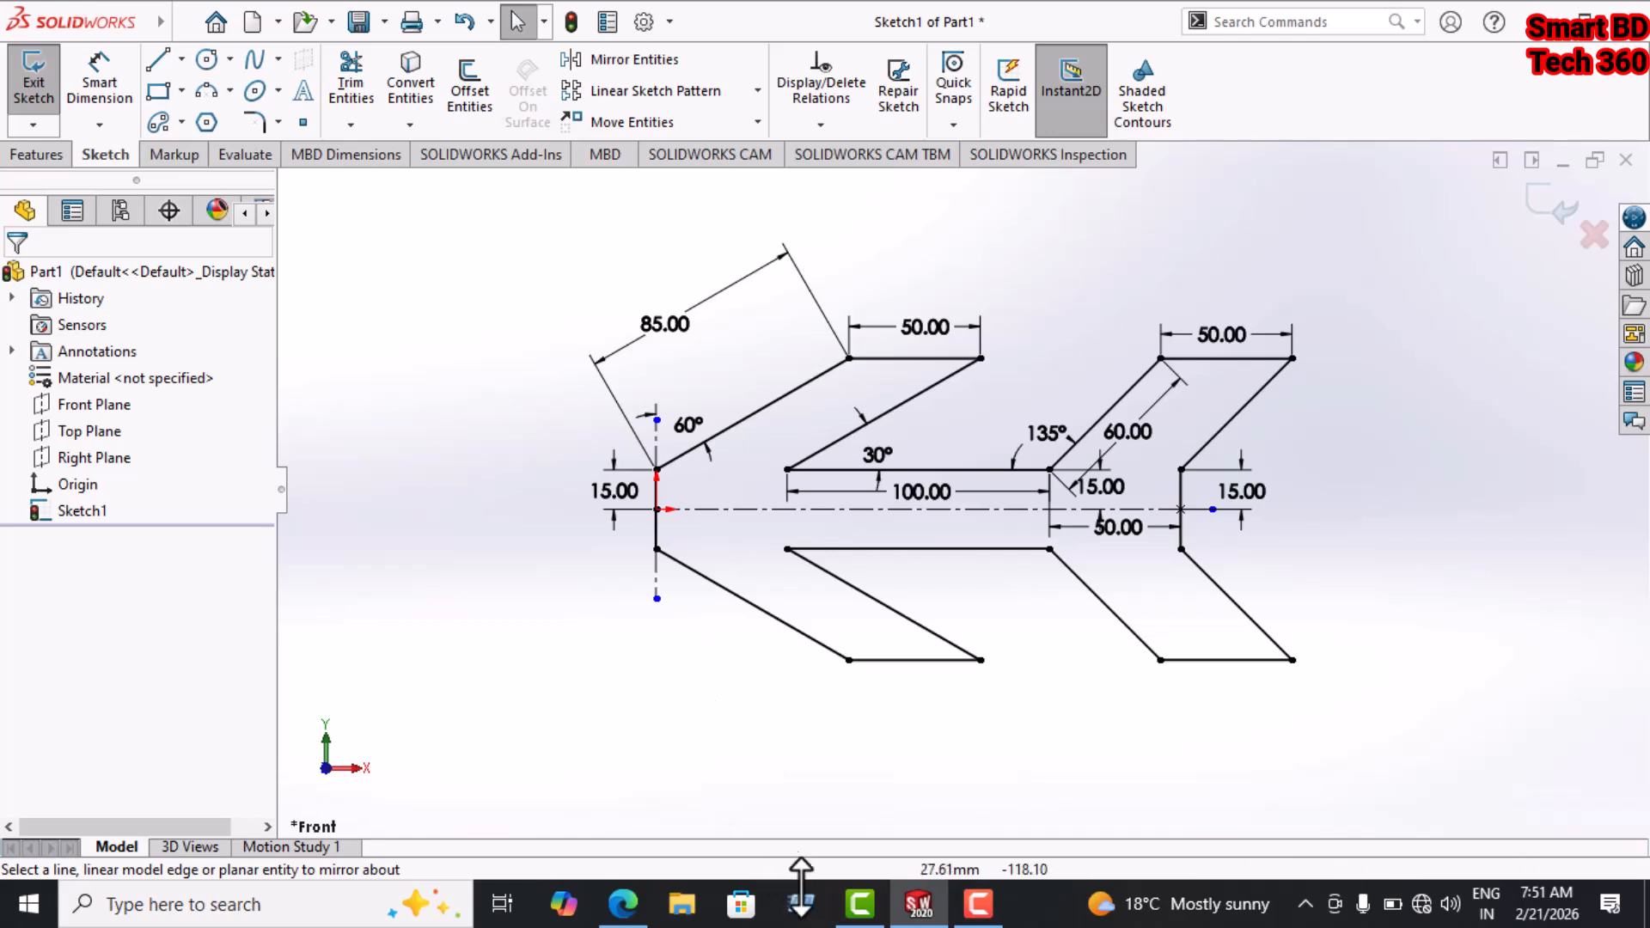
click(623, 904)
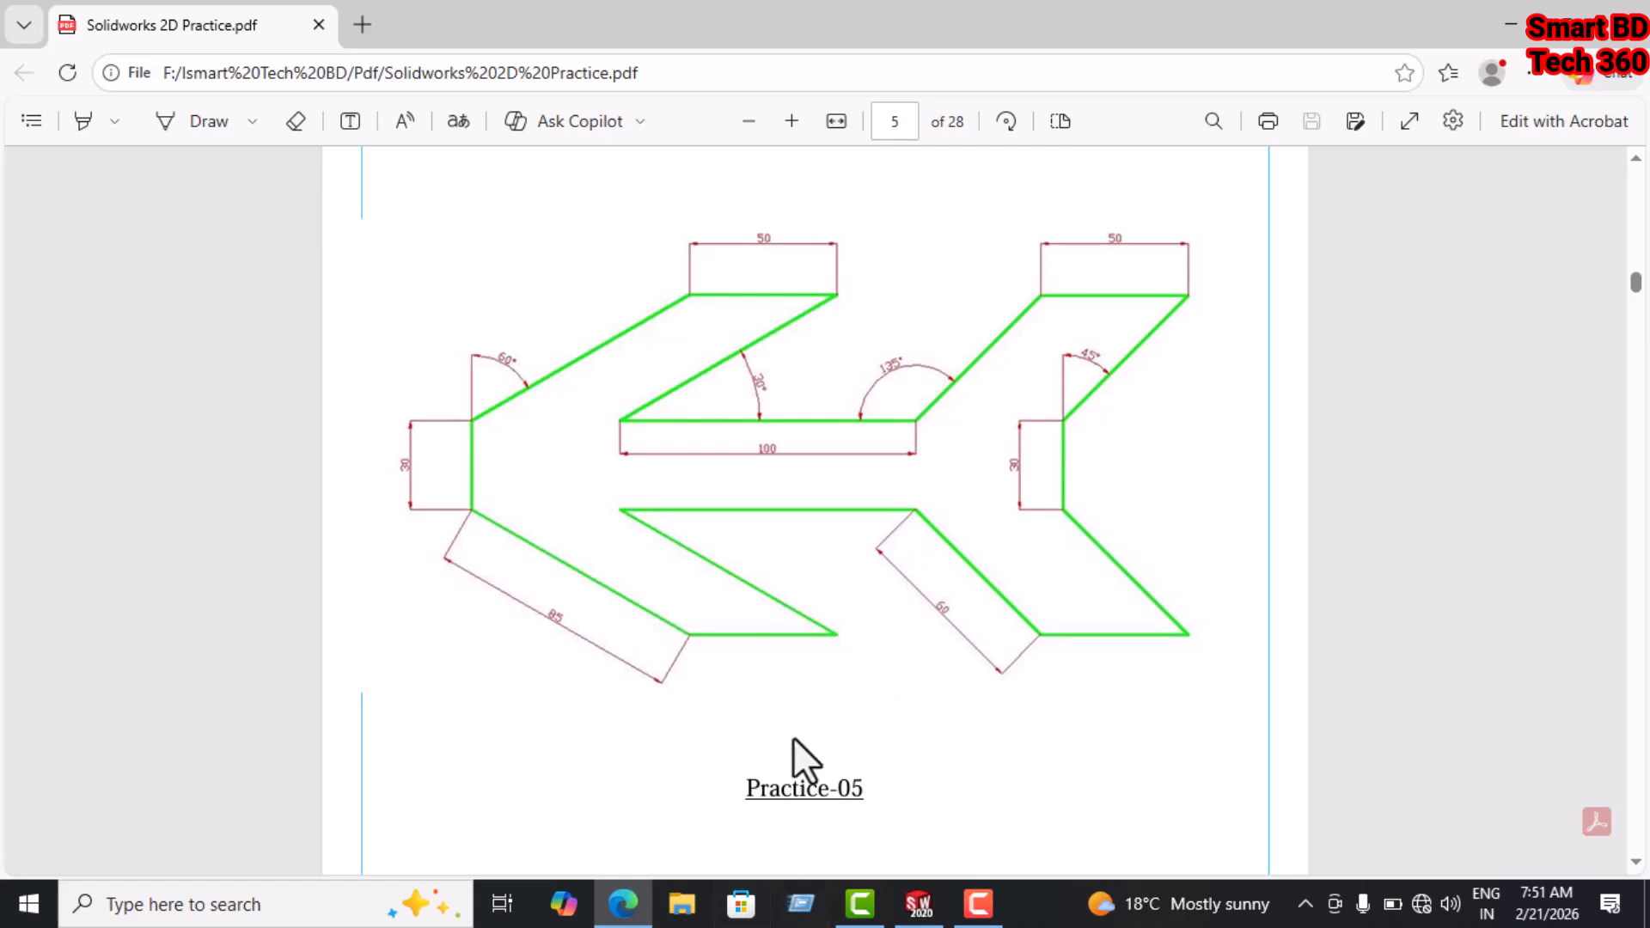
click(921, 903)
scroll(1179, 472, up, 1)
scroll(980, 498, up, 1)
scroll(979, 498, down, 3)
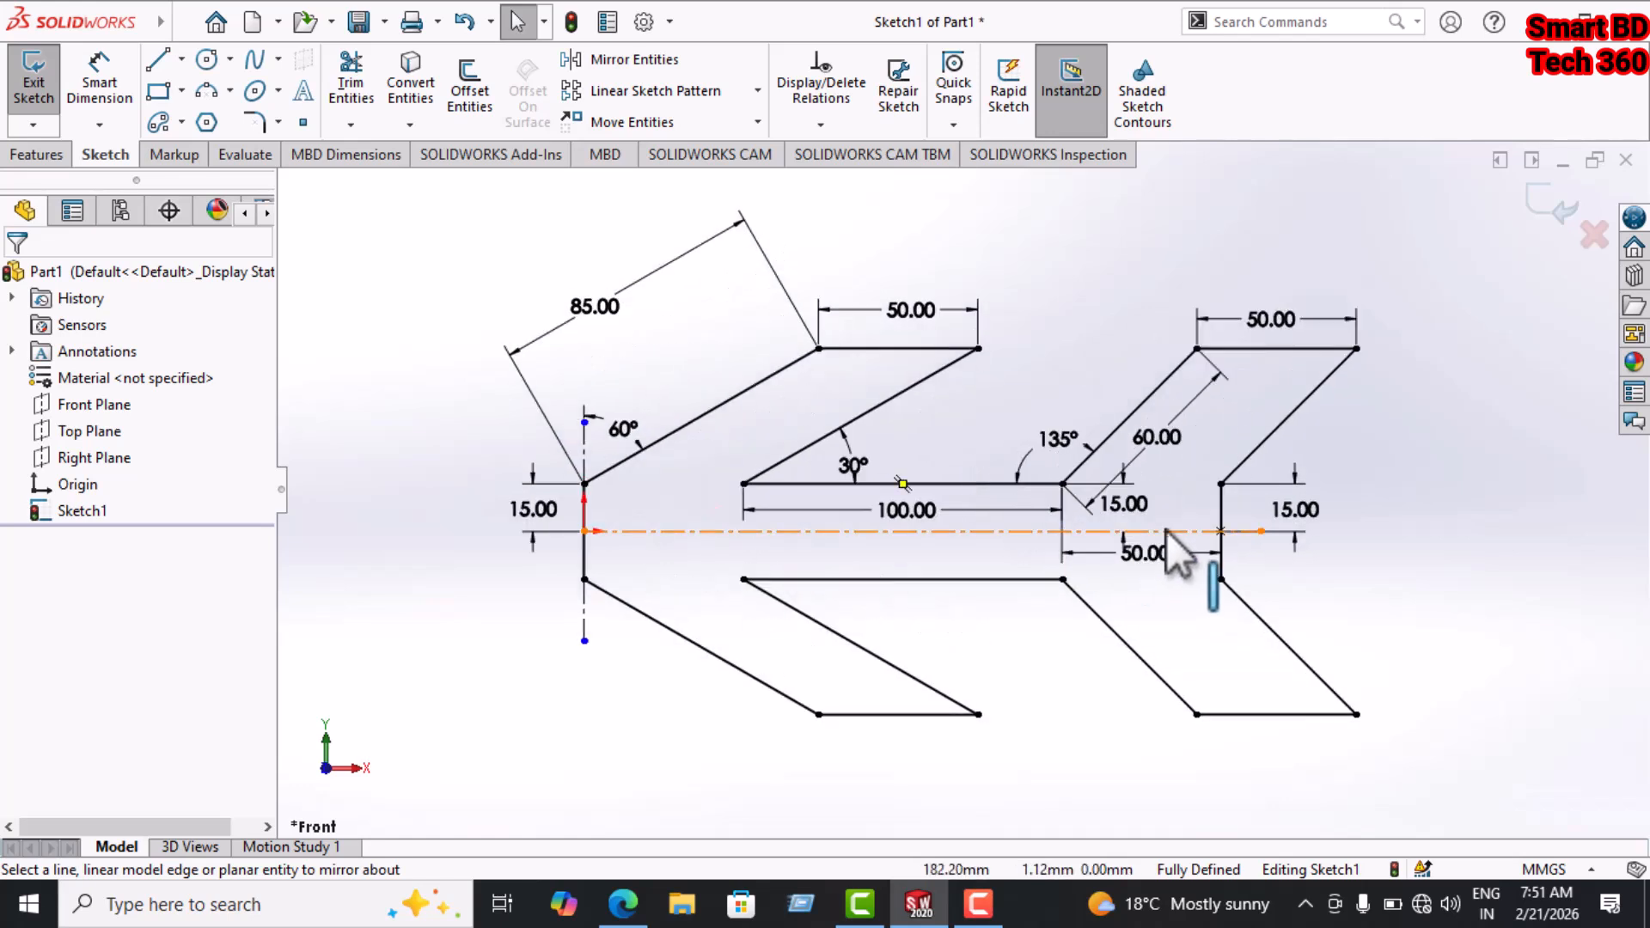